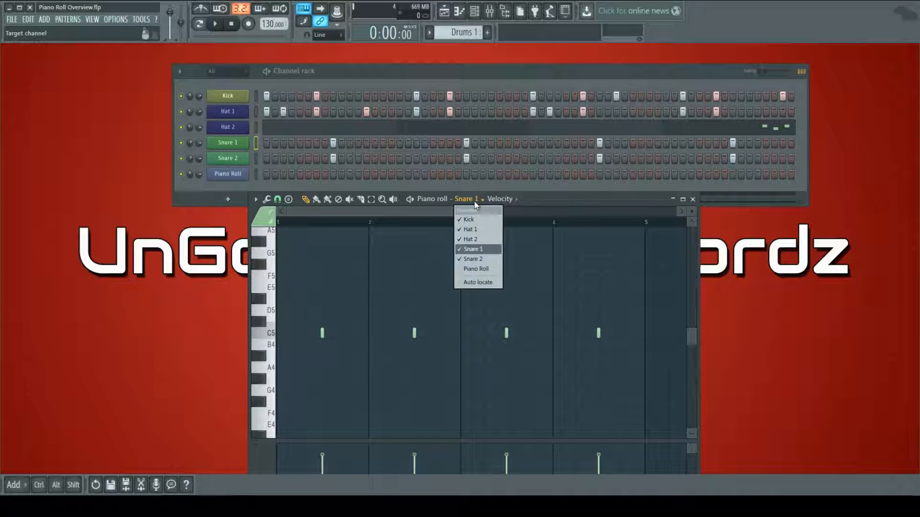
Switch the piano roll editor to the Piano Roll channel and reposition its window just below the channel rack's rows
click(478, 269)
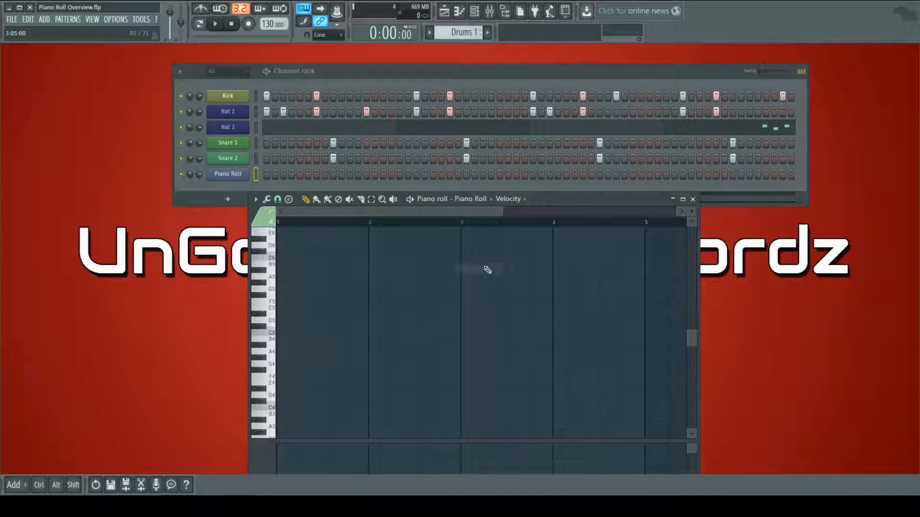
drag(558, 218, 573, 145)
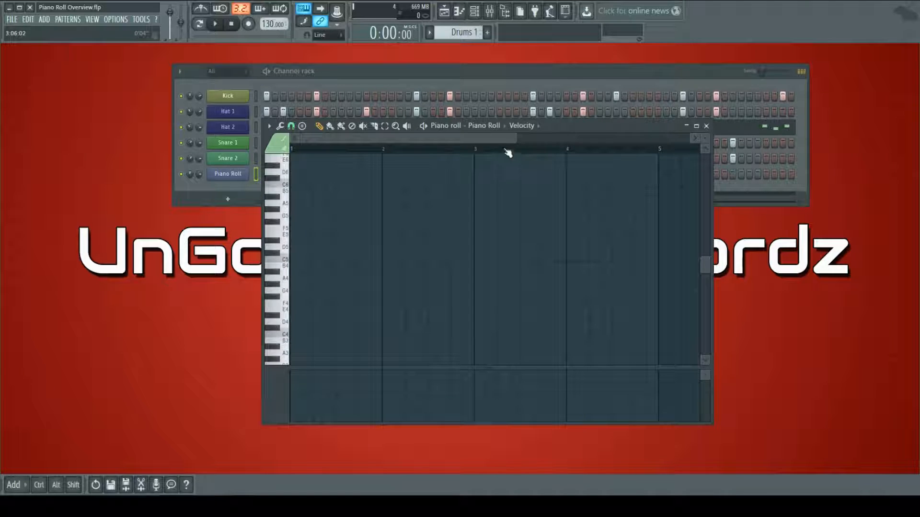
drag(517, 138, 573, 203)
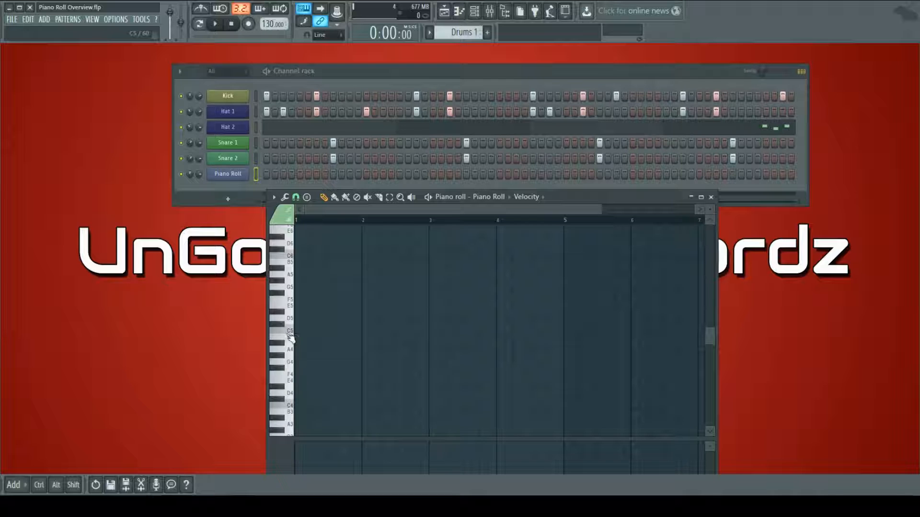
Inspect the Piano Roll channel's instrument and the Snare 2 channel's miscellaneous and sample settings, closing them when done
click(242, 174)
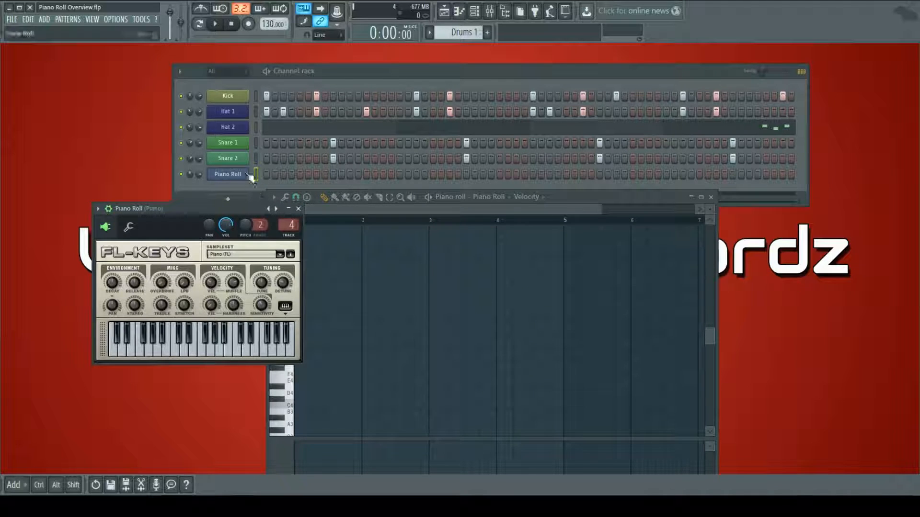
click(232, 159)
click(119, 170)
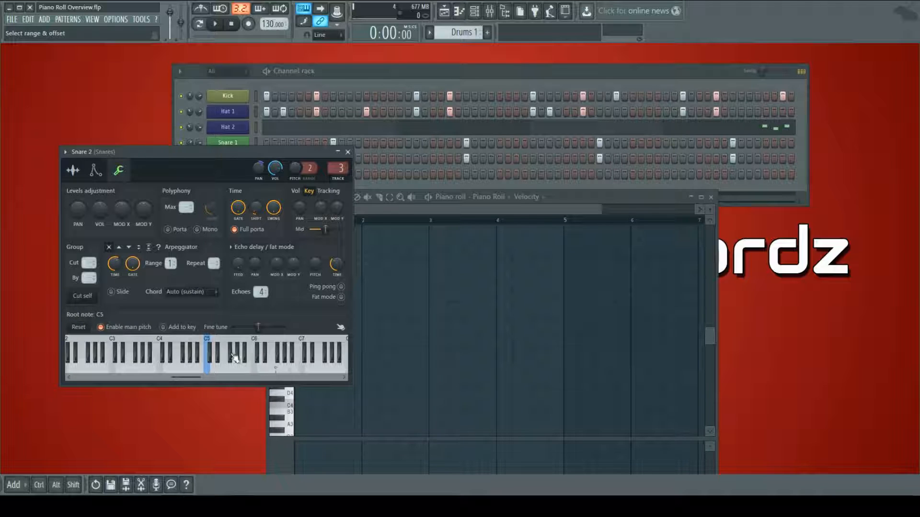
click(72, 170)
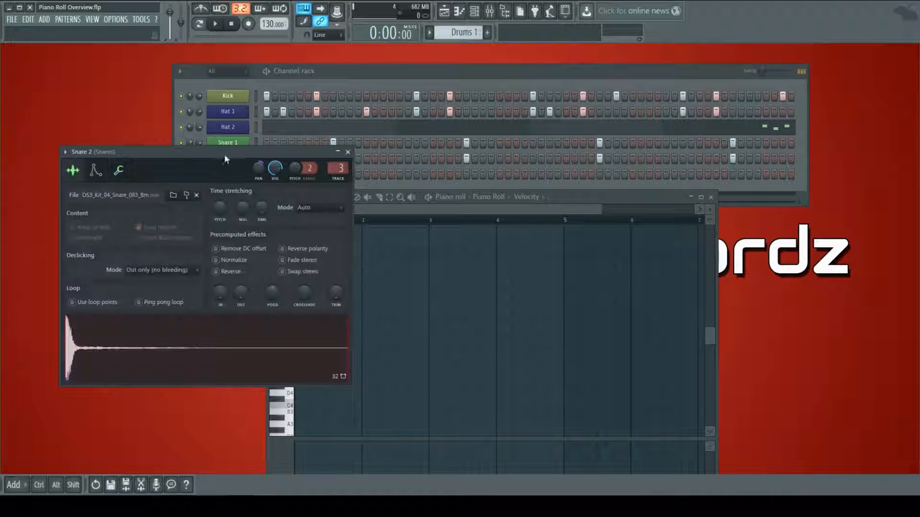
click(348, 153)
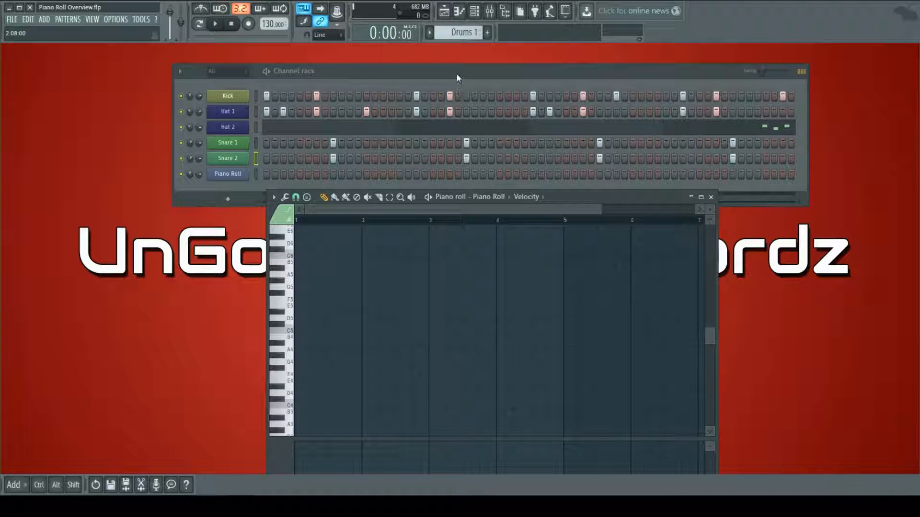
Move the channel rack higher in the workspace and reposition the piano roll window directly beneath it
drag(456, 74, 437, 63)
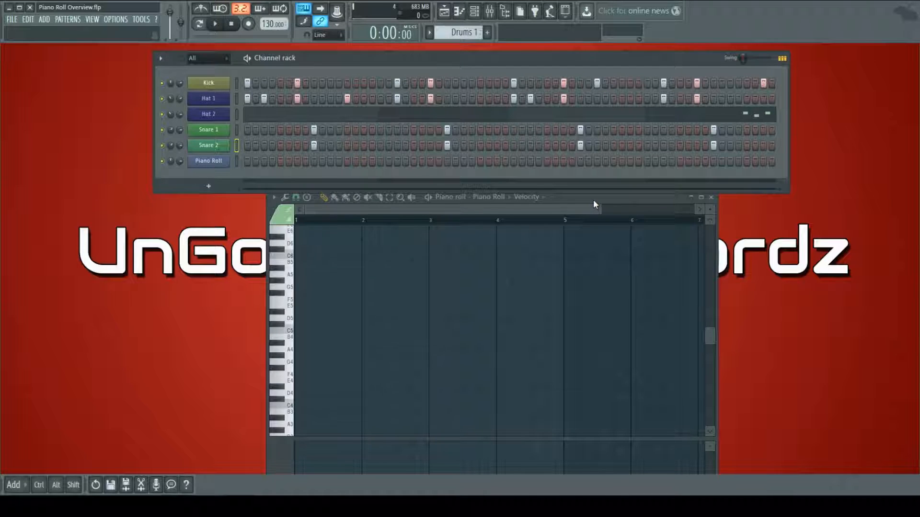
drag(594, 201, 571, 205)
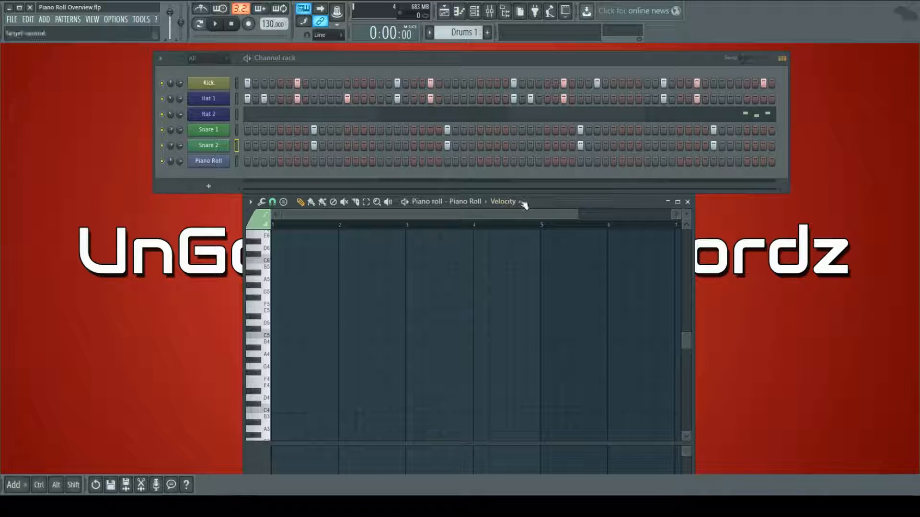
Look through the piano roll's options, including the File, Tools, Target control and Stamp entries, and its list of editing tools
click(250, 202)
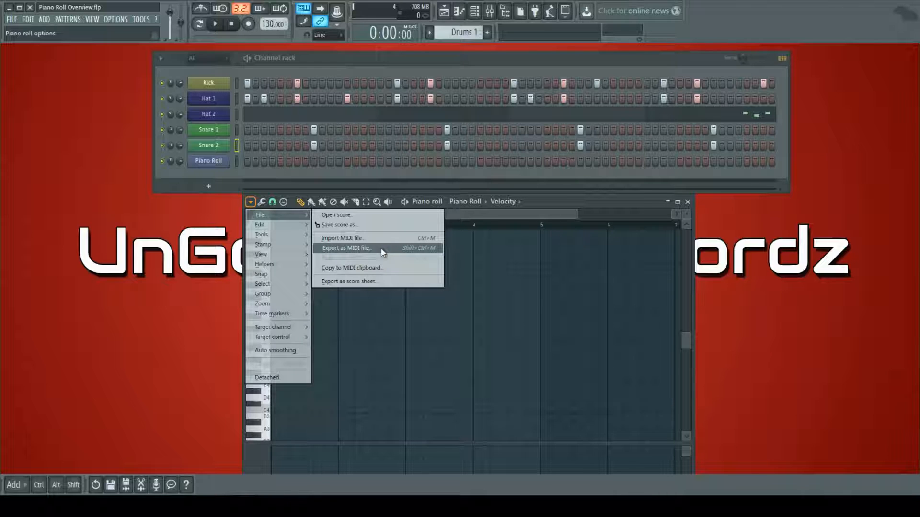
mouse_move(266, 228)
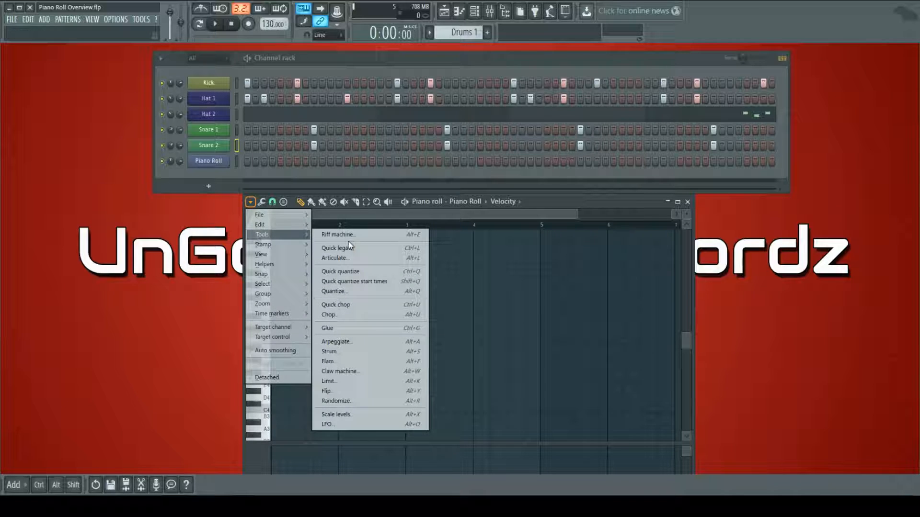
mouse_move(277, 267)
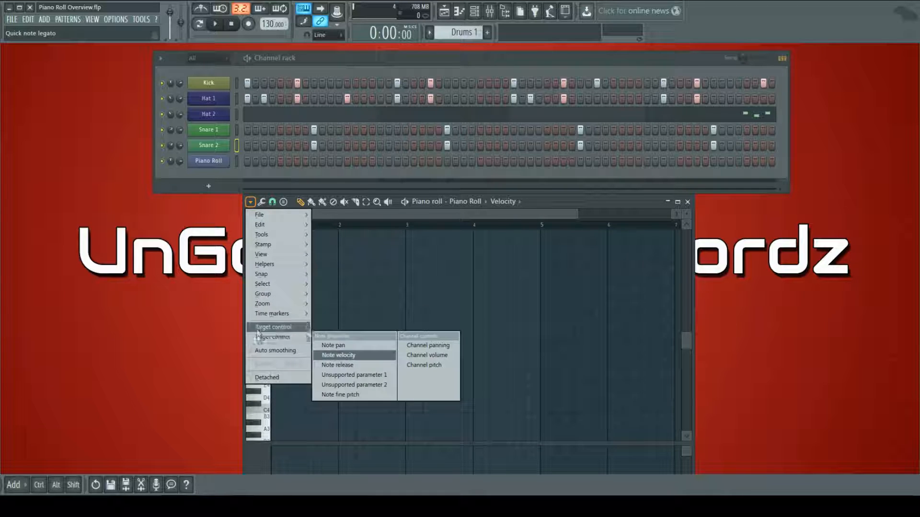
mouse_move(258, 246)
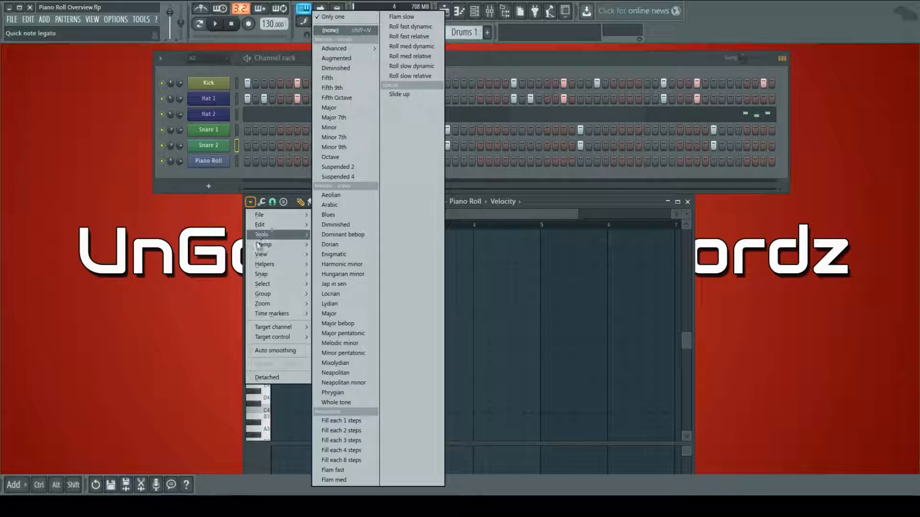
click(250, 203)
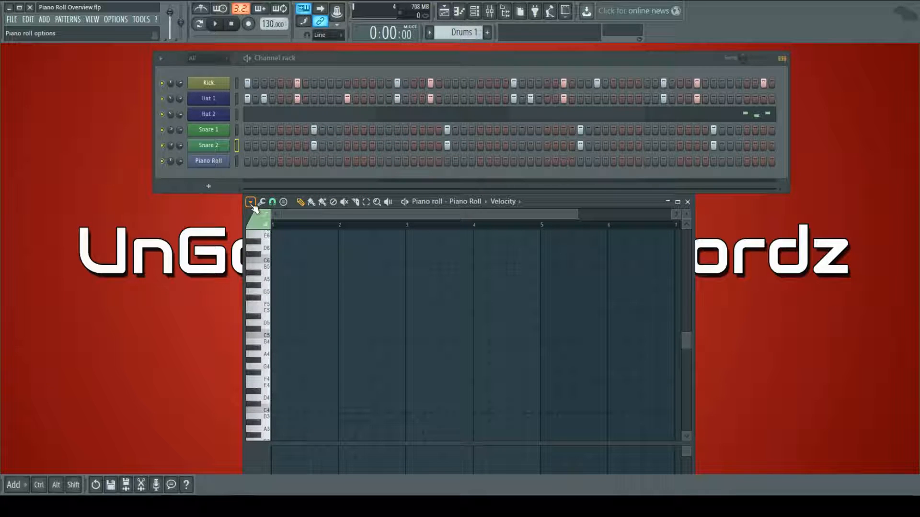
click(262, 202)
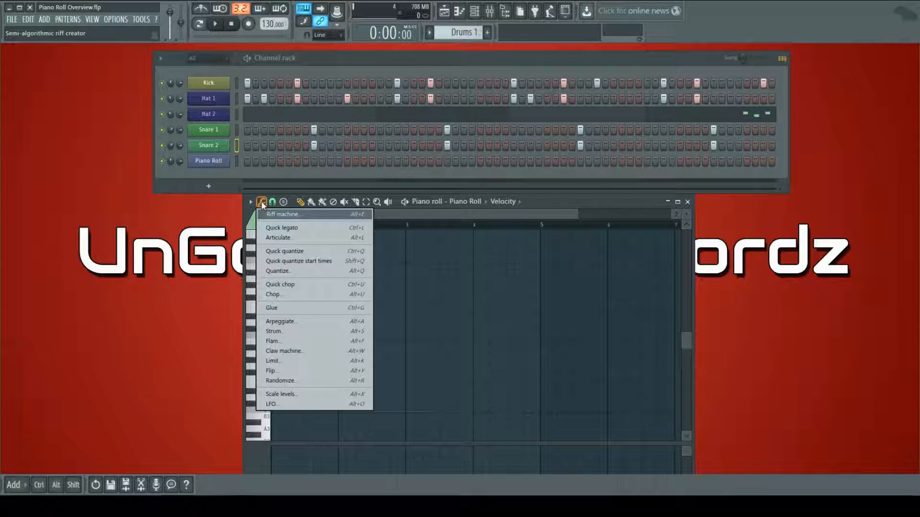
click(262, 203)
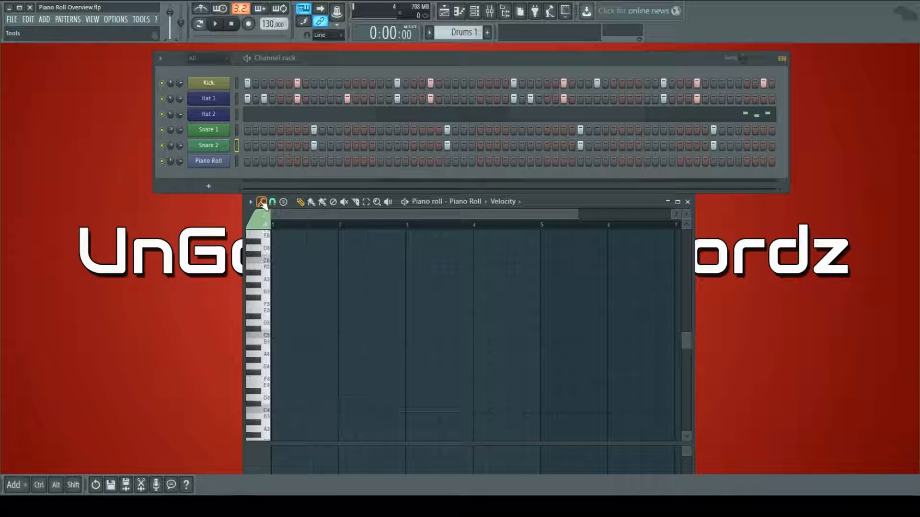
Choose Line as the piano roll's snap setting and move the piano roll window clear of the channel rack
click(272, 202)
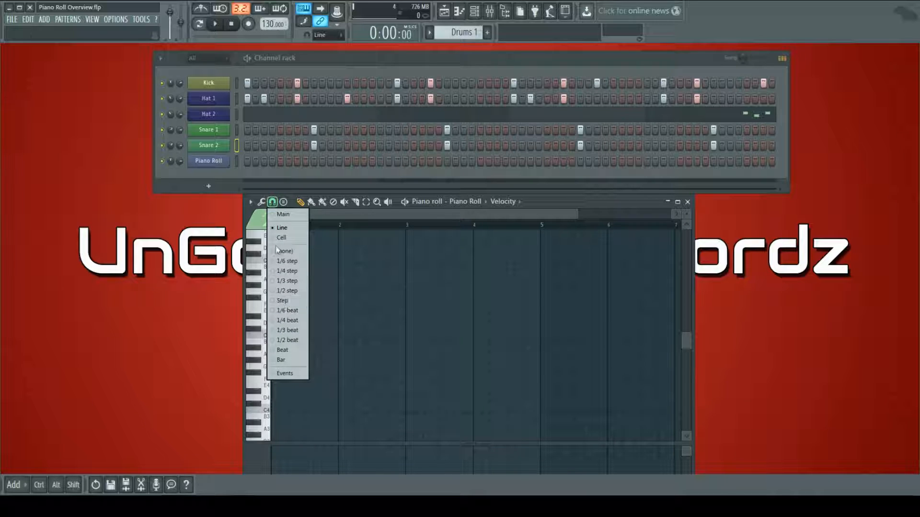
click(275, 230)
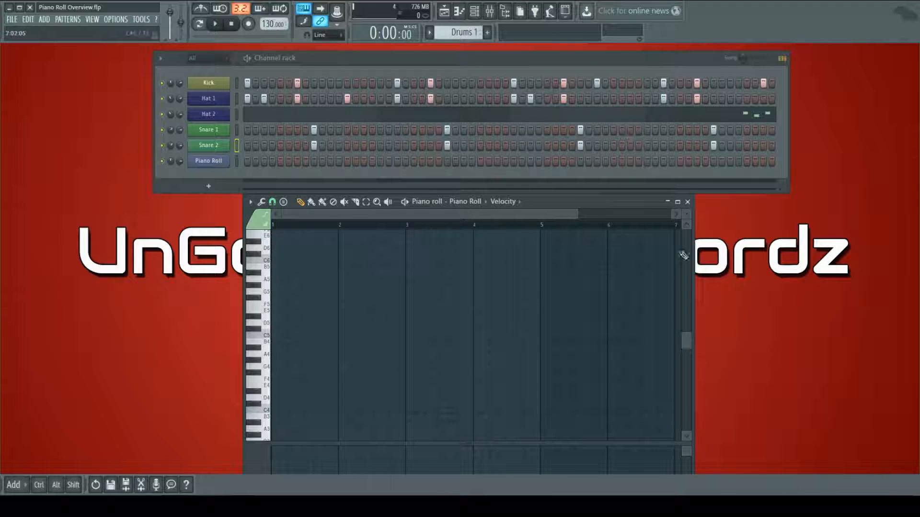
drag(647, 204, 569, 225)
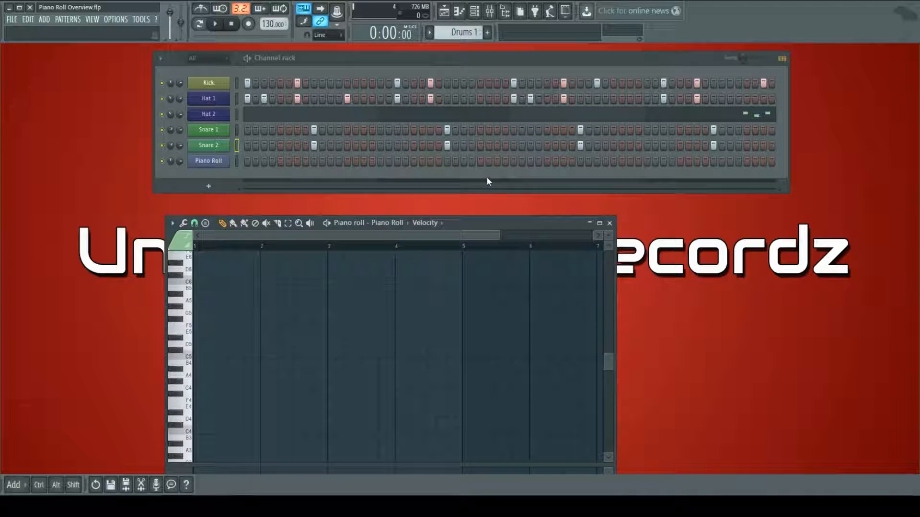
Check the Hat 2 channel's settings, close them, and examine Hat 2's notes at the end of bar 4 in the piano roll
click(211, 114)
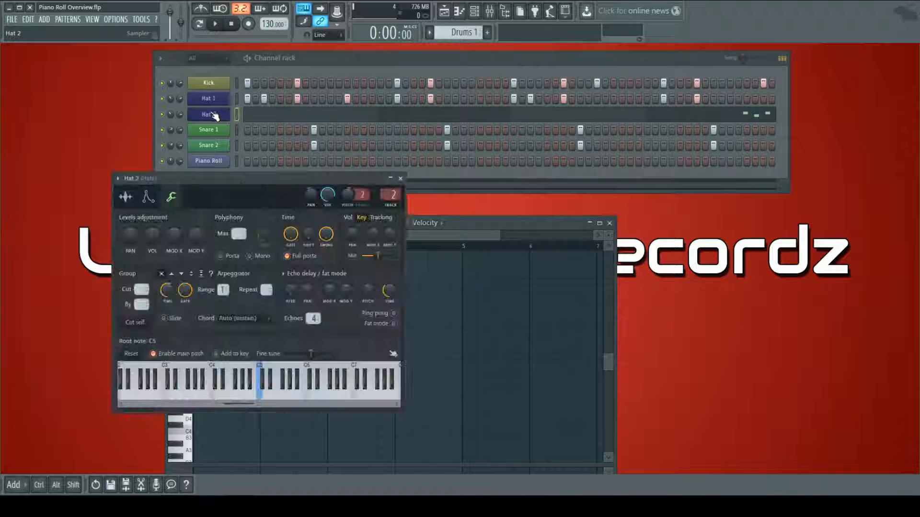
click(396, 169)
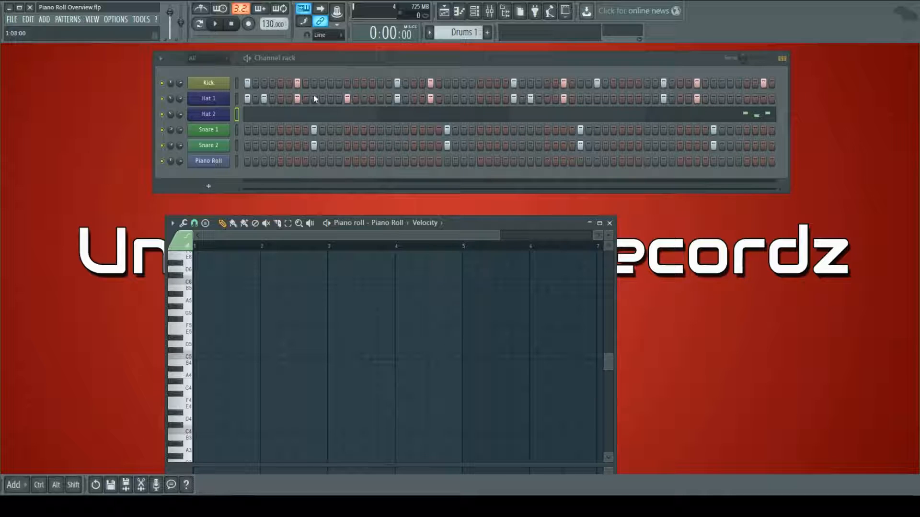
click(765, 122)
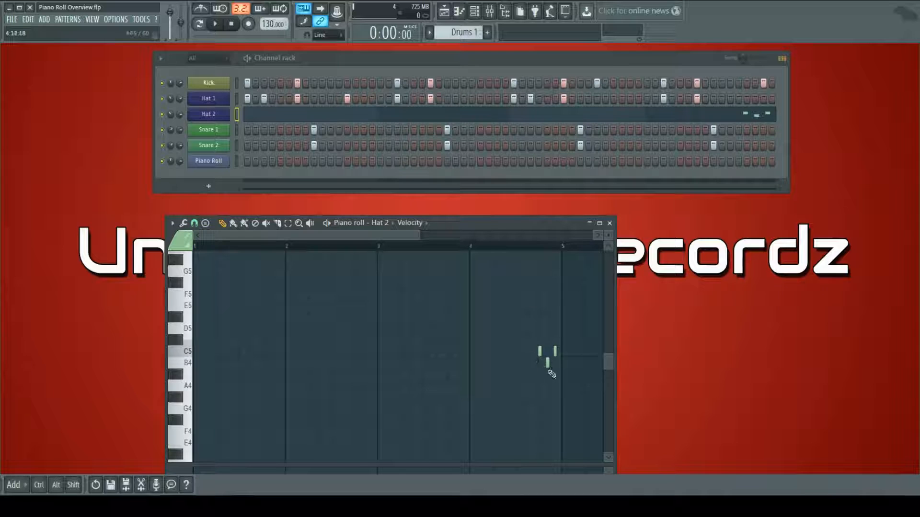
scroll(550, 370, up, 5)
scroll(552, 374, up, 2)
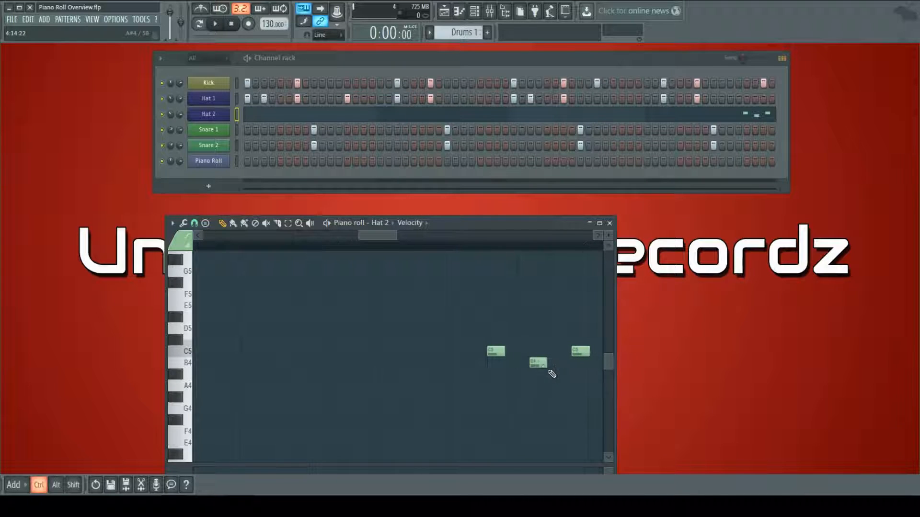
mouse_move(386, 236)
mouse_down()
mouse_move(428, 240)
mouse_move(391, 235)
mouse_up()
ctrl+scroll(444, 305, down, 2)
ctrl+scroll(445, 305, up, 3)
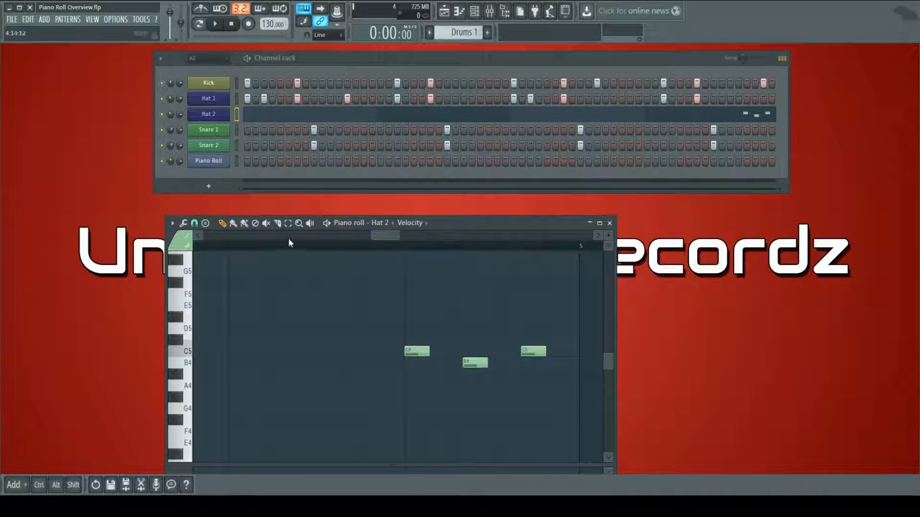
Set the piano roll's snap to 1/3 beat
click(194, 223)
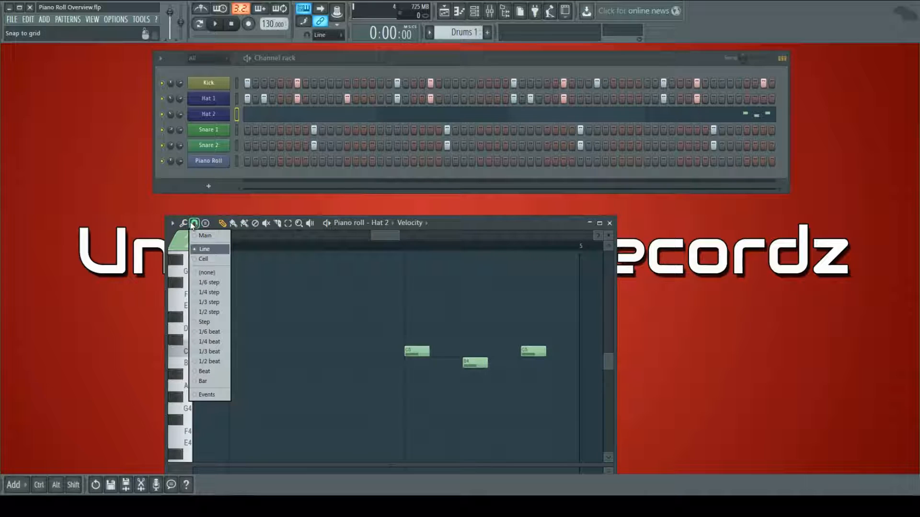
click(212, 351)
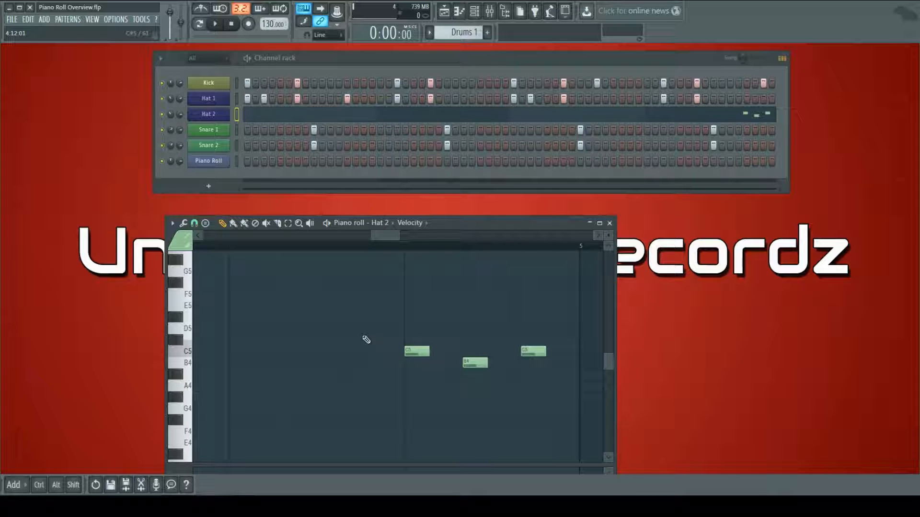
Set the piano roll's snap to Main and close the piano roll
click(194, 224)
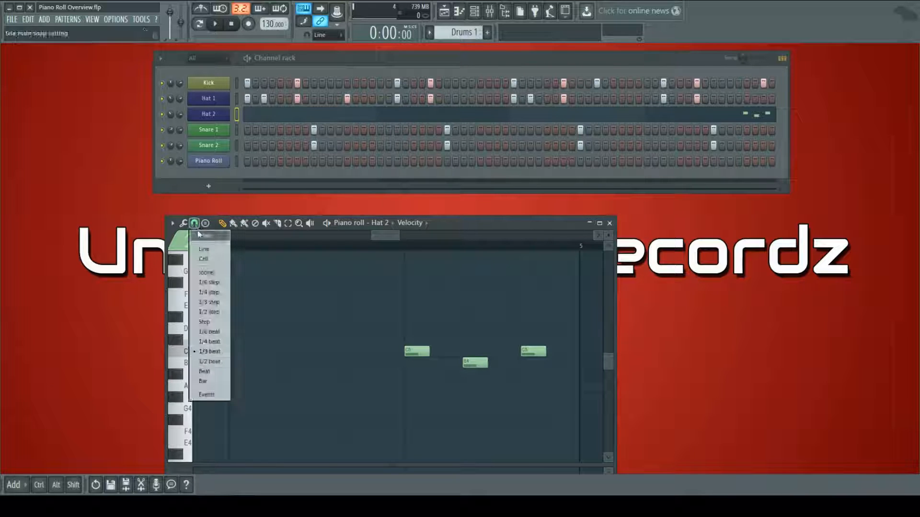
click(204, 236)
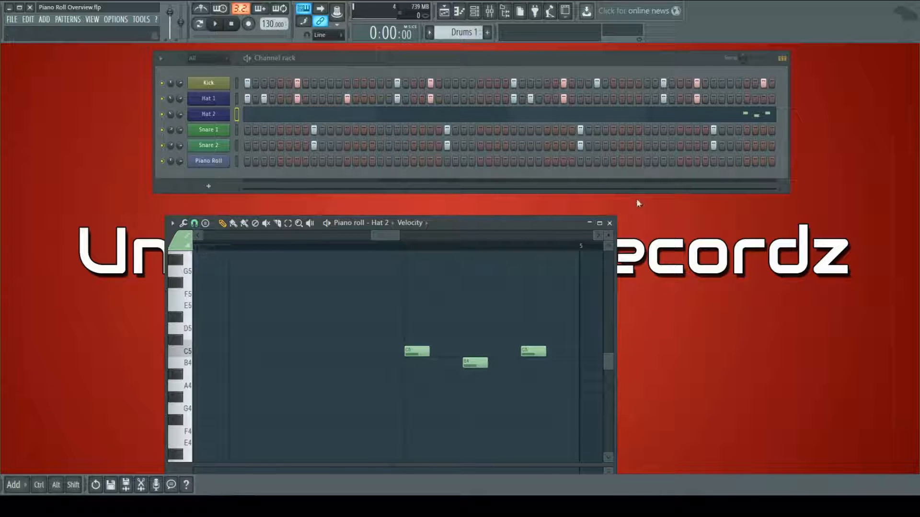
click(610, 224)
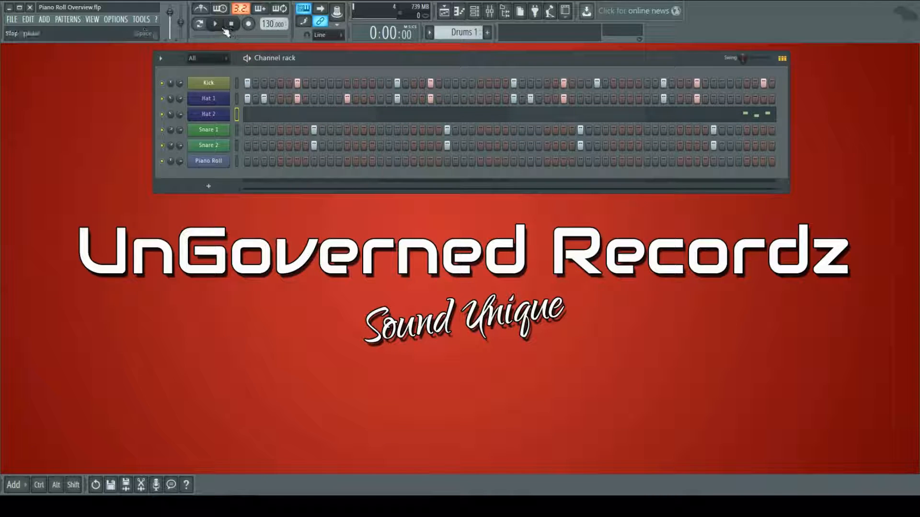
Switch playback to pattern mode, play the Drums 1 pattern and stop it
click(200, 25)
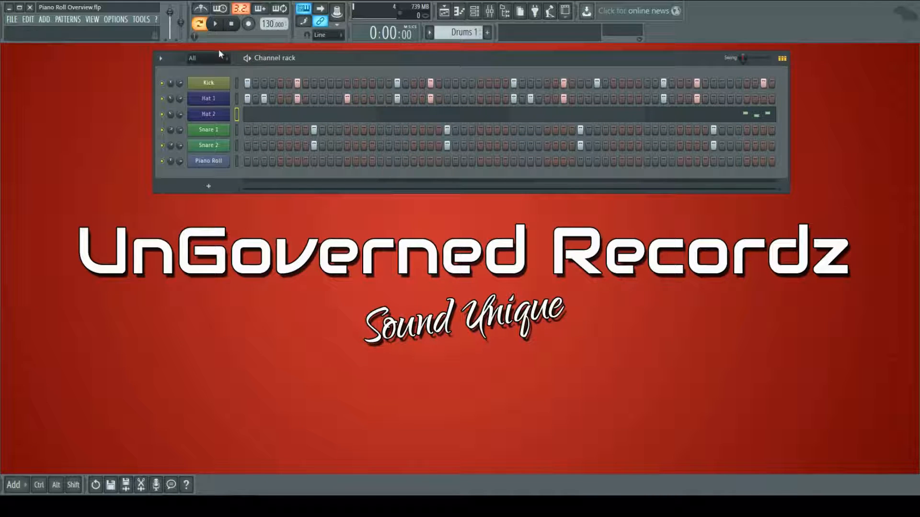
click(217, 24)
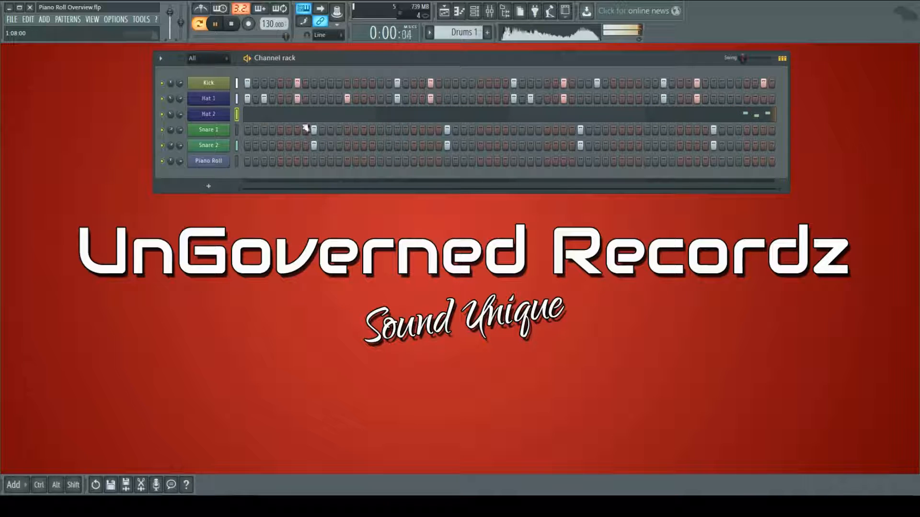
key(space)
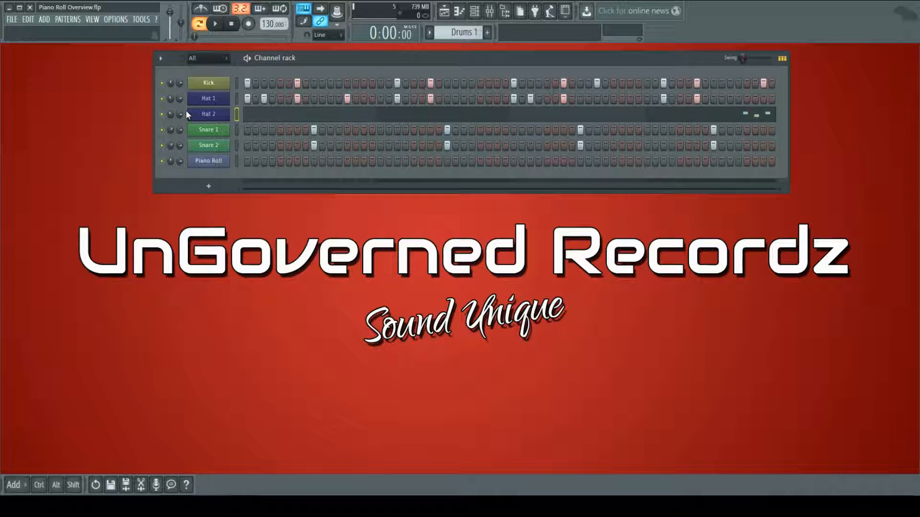
Reopen Hat 2's notes in the piano roll, examine the closing hi-hat notes up close, and close the editor
click(743, 117)
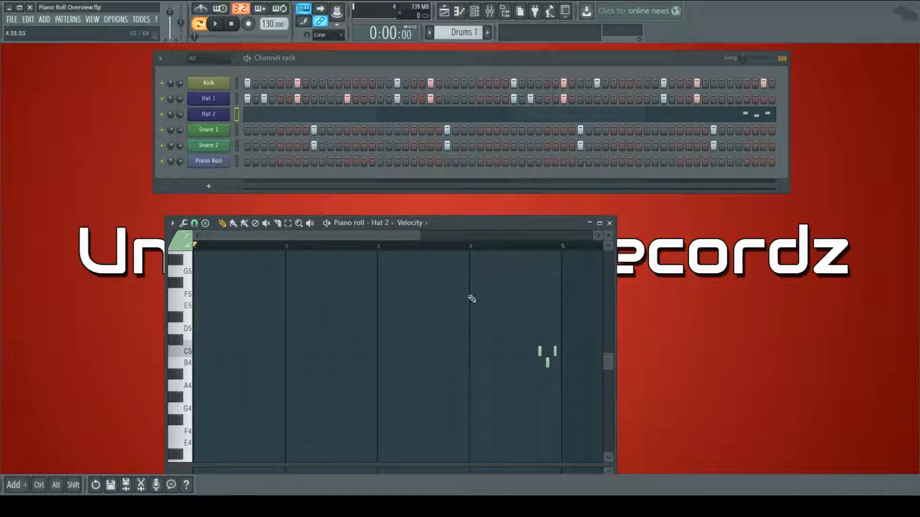
ctrl+scroll(571, 365, up, 6)
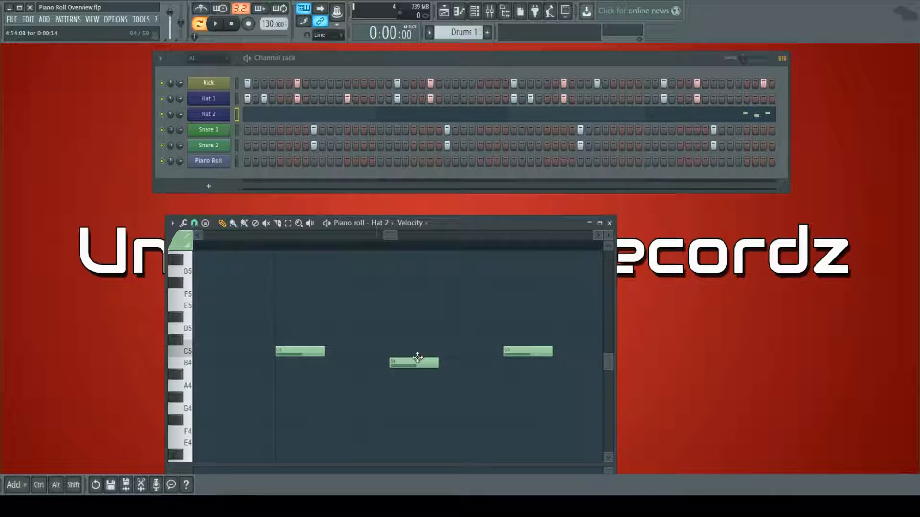
click(610, 224)
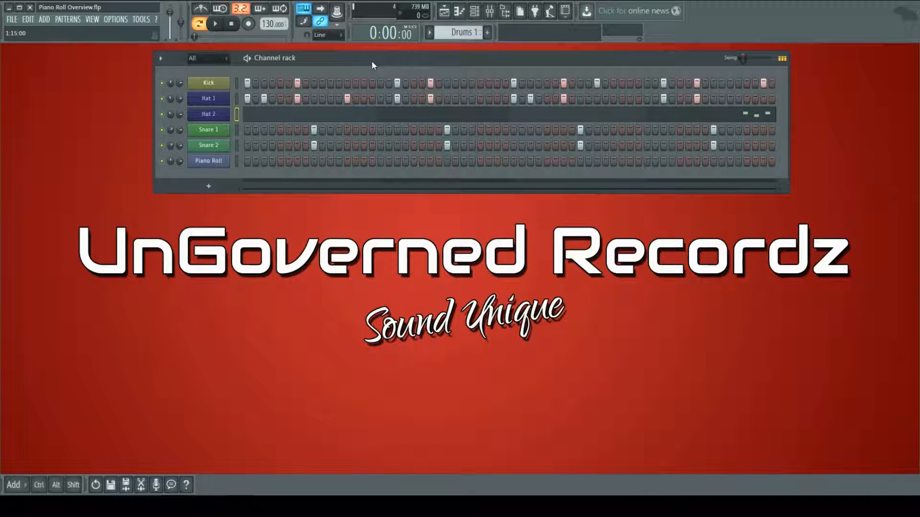
Open the Piano Roll channel's notes in the piano roll and position the editor below the channel rack
drag(372, 61, 383, 67)
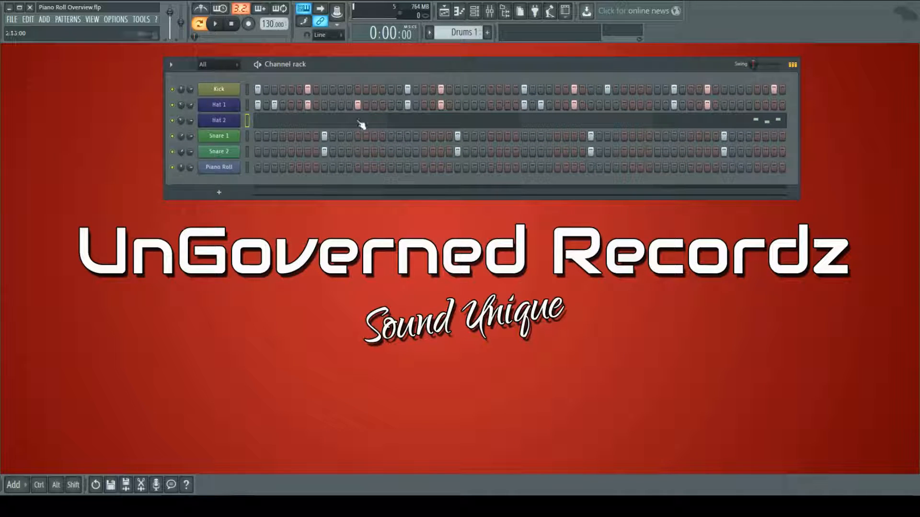
right_click(234, 167)
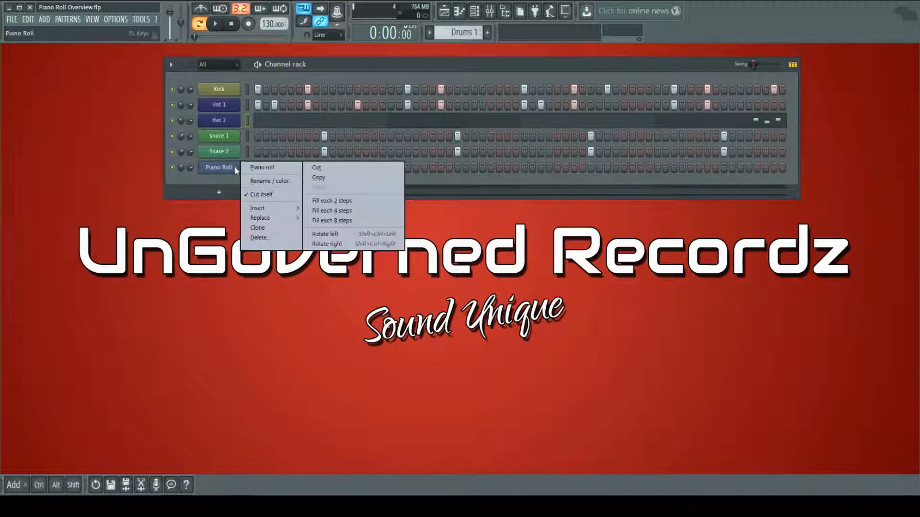
click(276, 174)
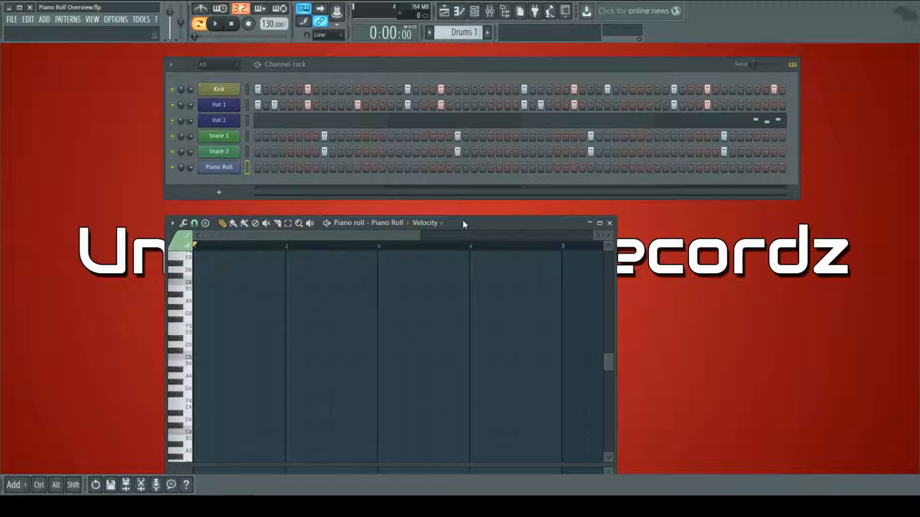
drag(463, 224, 539, 190)
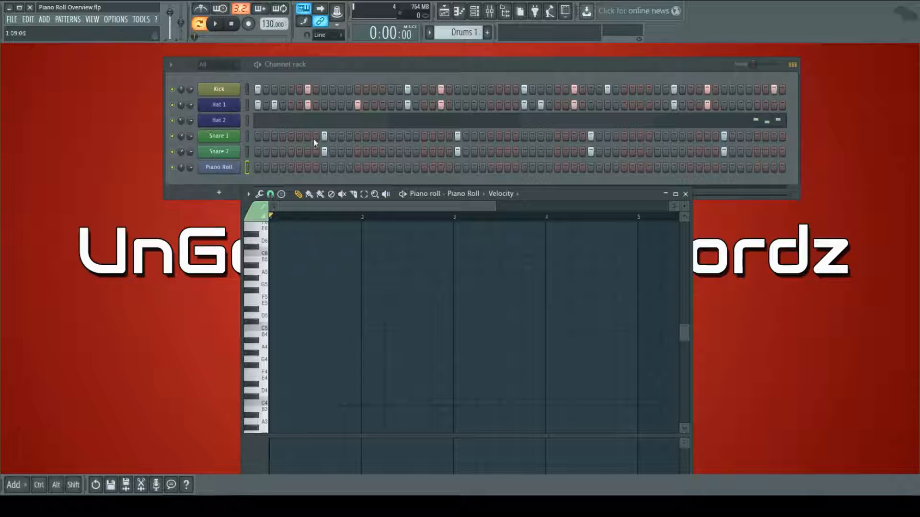
Open the playlist, examine how its editing tools compare with the piano roll's, and close the playlist
click(445, 12)
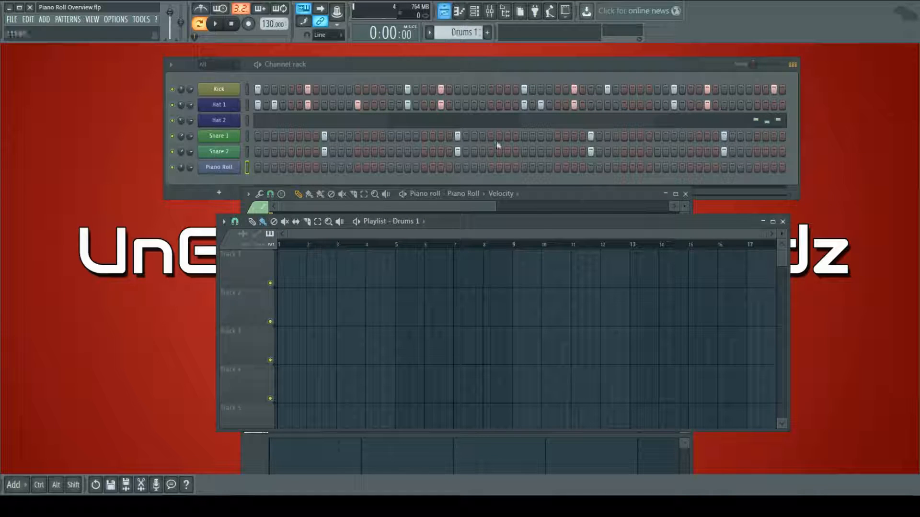
mouse_move(519, 232)
mouse_down()
mouse_move(544, 229)
mouse_move(534, 215)
mouse_up()
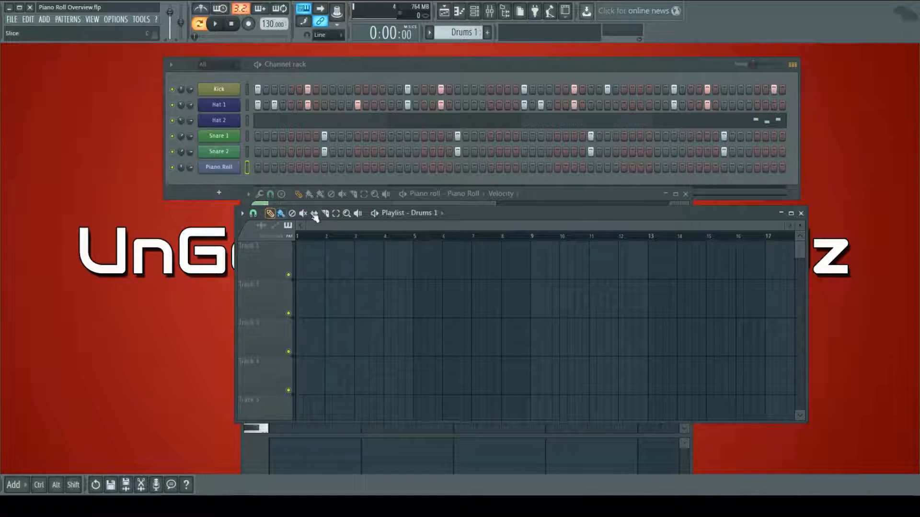
drag(456, 212, 473, 217)
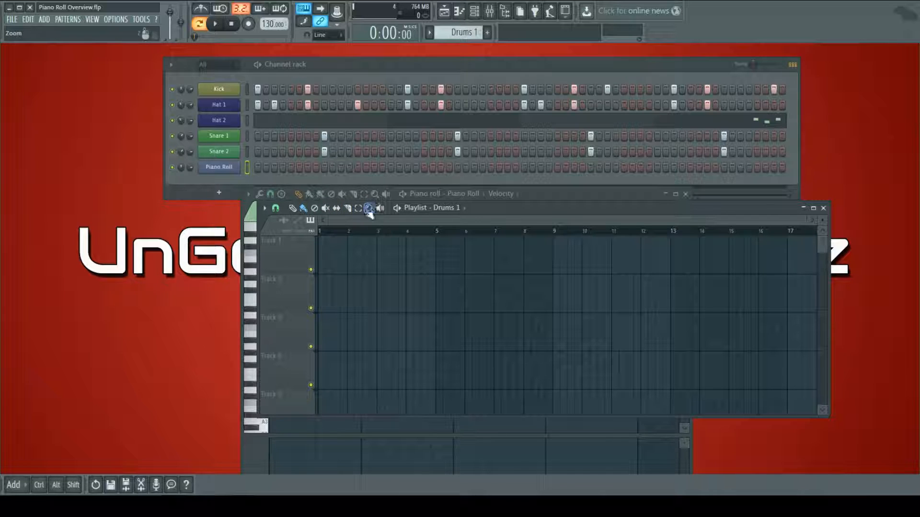
drag(478, 212, 482, 228)
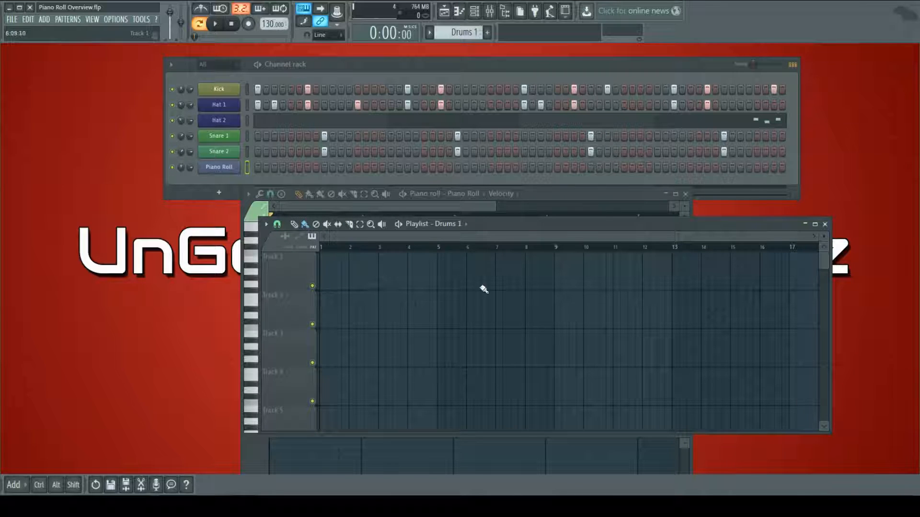
click(825, 223)
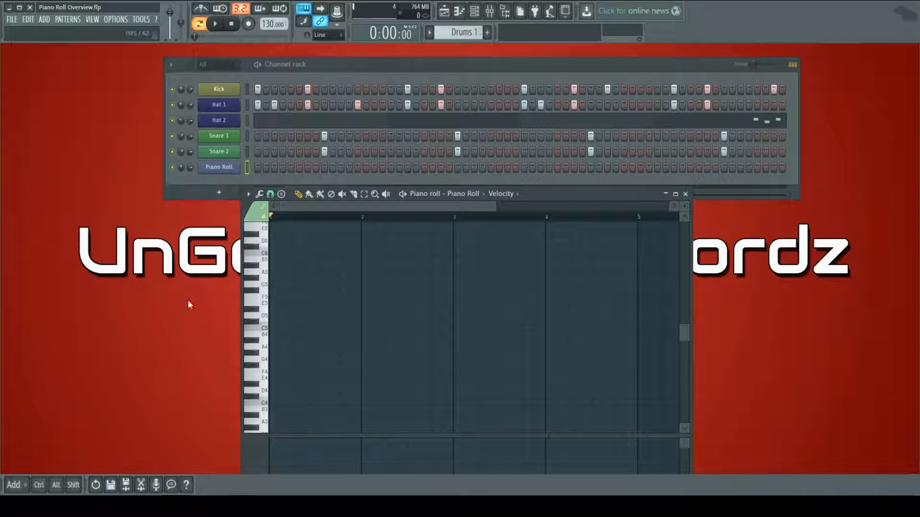
View the Piano Roll channel's FL Keys instrument, close it, and audition notes on the piano roll's keyboard
click(219, 168)
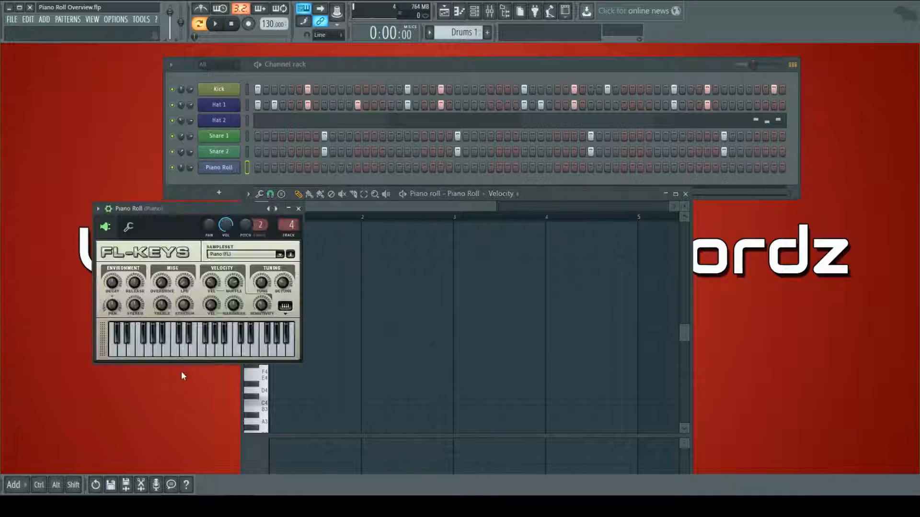
click(298, 209)
mouse_move(267, 341)
mouse_down()
mouse_move(261, 271)
mouse_move(274, 378)
mouse_up()
drag(261, 331, 256, 285)
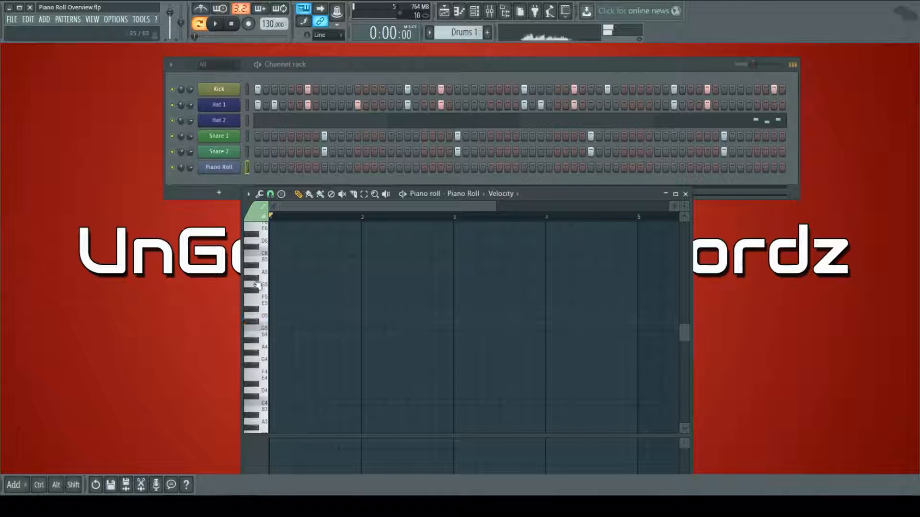
Draw consecutive one-beat notes on C5, D5, E5 and G5, and try out selecting the upper three notes together
click(274, 329)
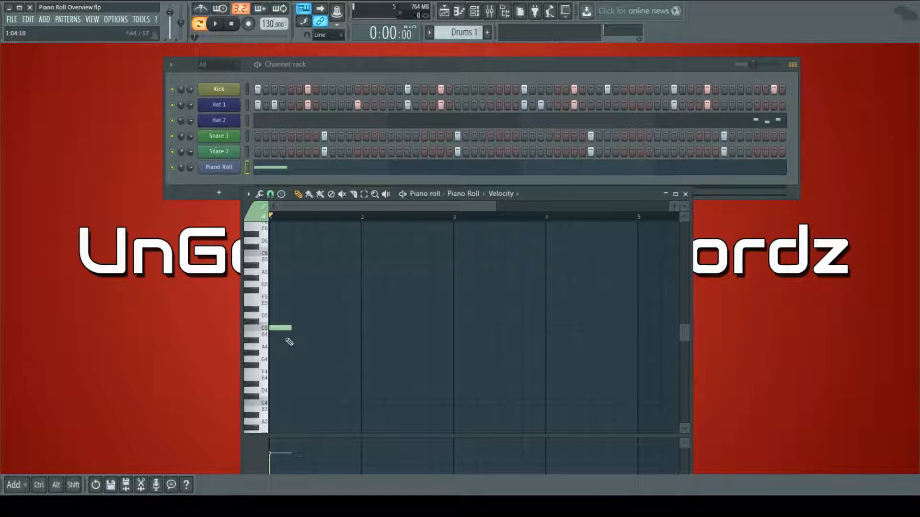
click(294, 321)
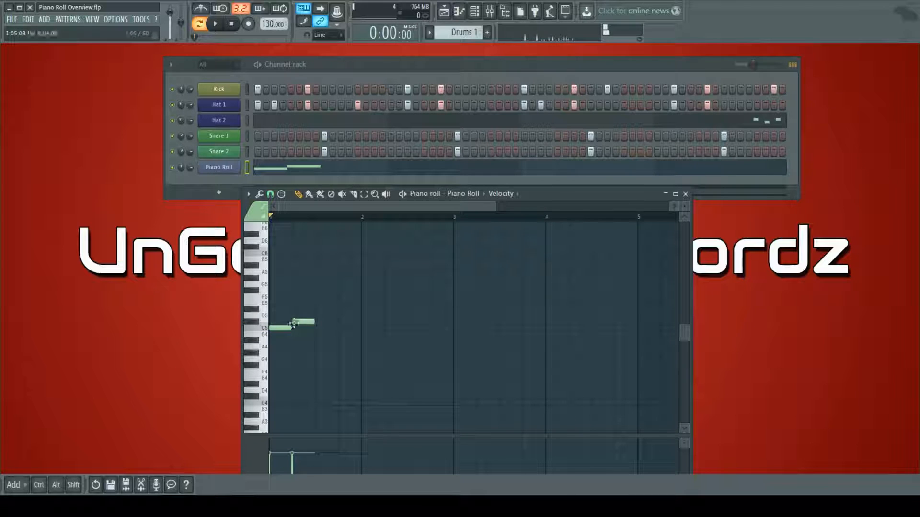
drag(293, 322, 293, 314)
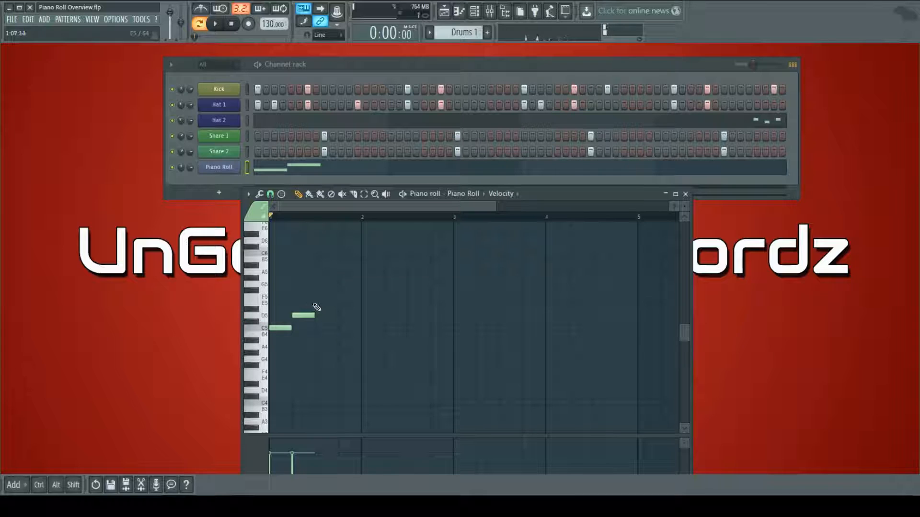
click(318, 304)
click(339, 290)
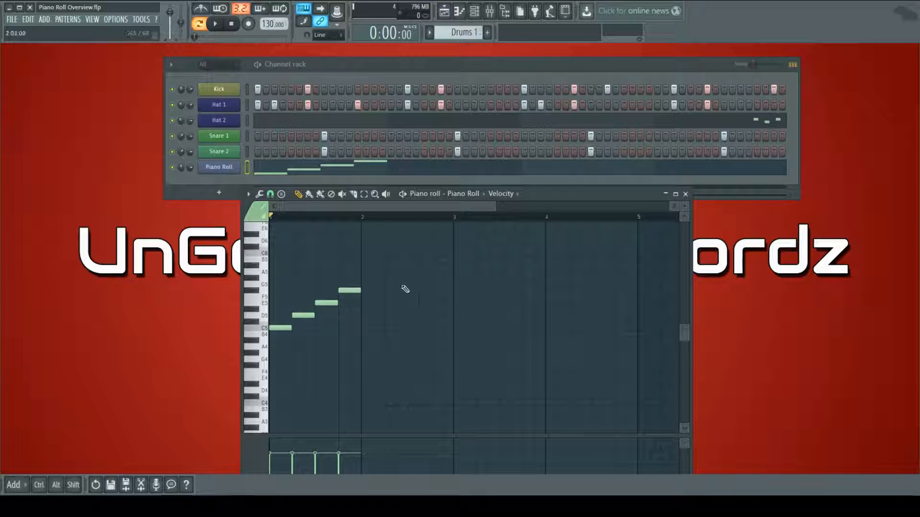
ctrl+drag(270, 251, 637, 322)
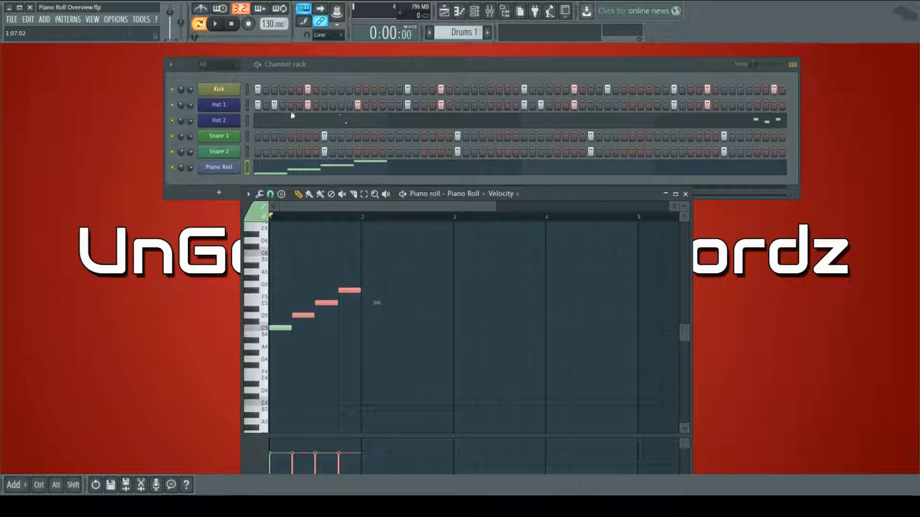
ctrl+click(369, 364)
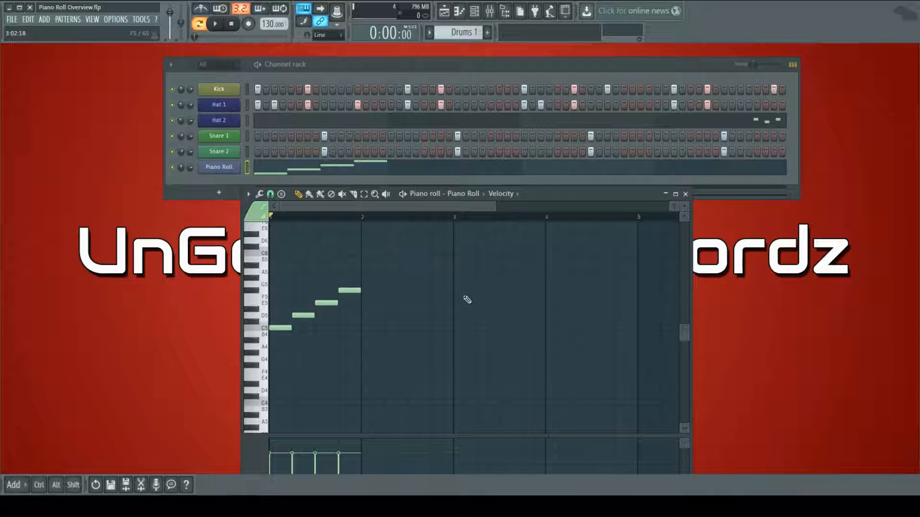
Place a trial F5 note in bar 8, delete it, and return to the notes in bar 1
ctrl+scroll(467, 300, down, 3)
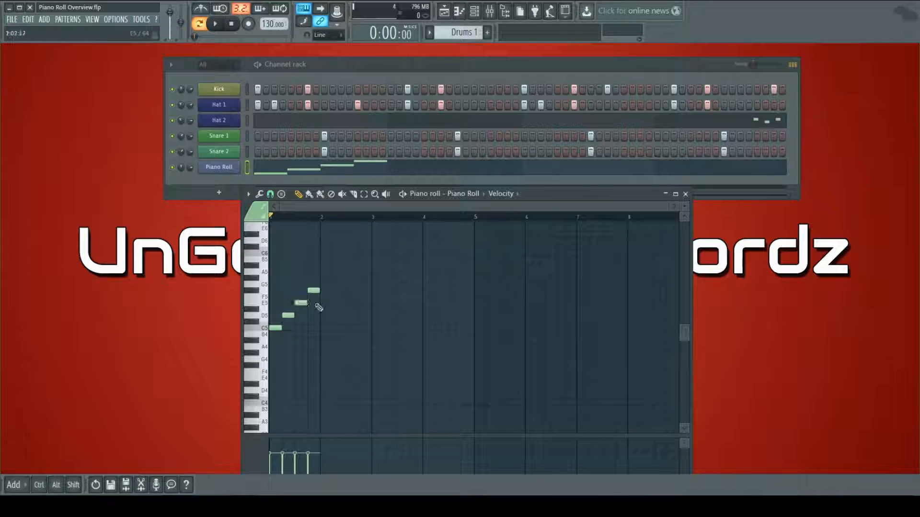
click(664, 296)
ctrl+scroll(632, 302, down, 3)
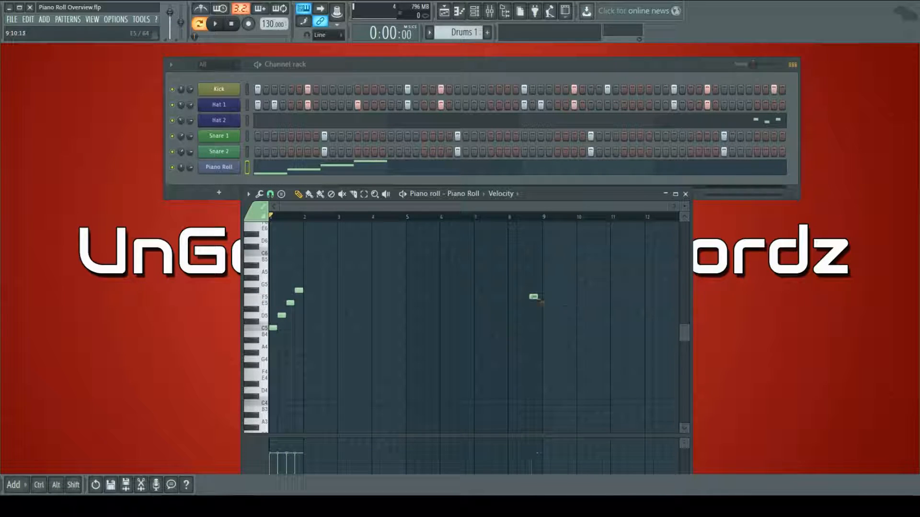
right_click(533, 297)
ctrl+scroll(337, 286, up, 5)
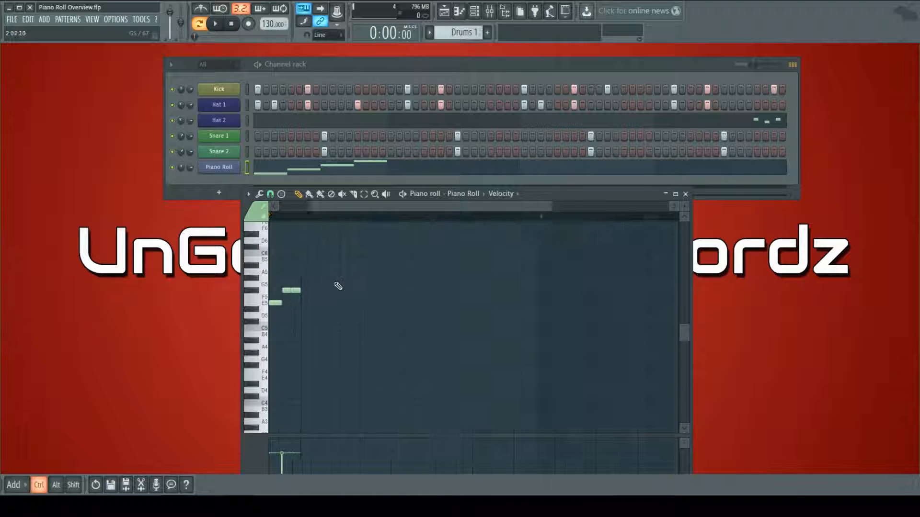
drag(377, 207, 326, 207)
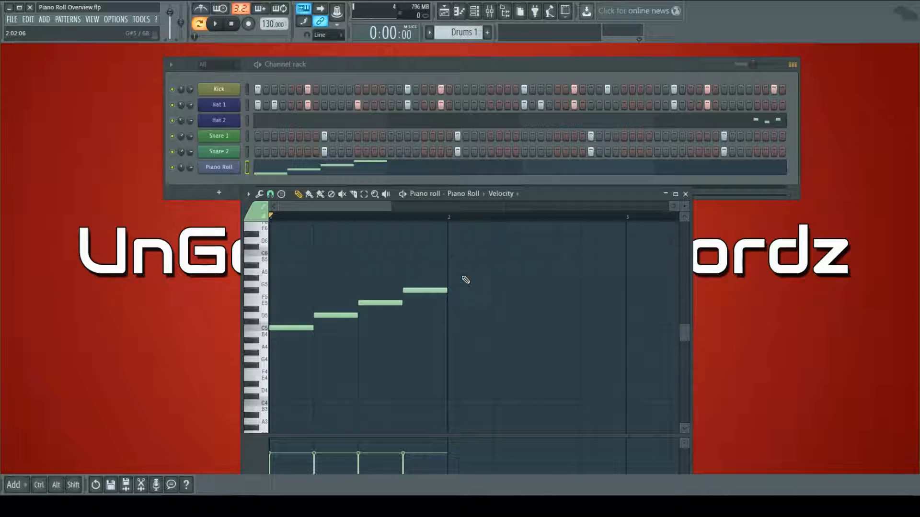
Delete the four notes in bar 1 one by one
right_click(429, 290)
right_click(380, 302)
right_click(336, 315)
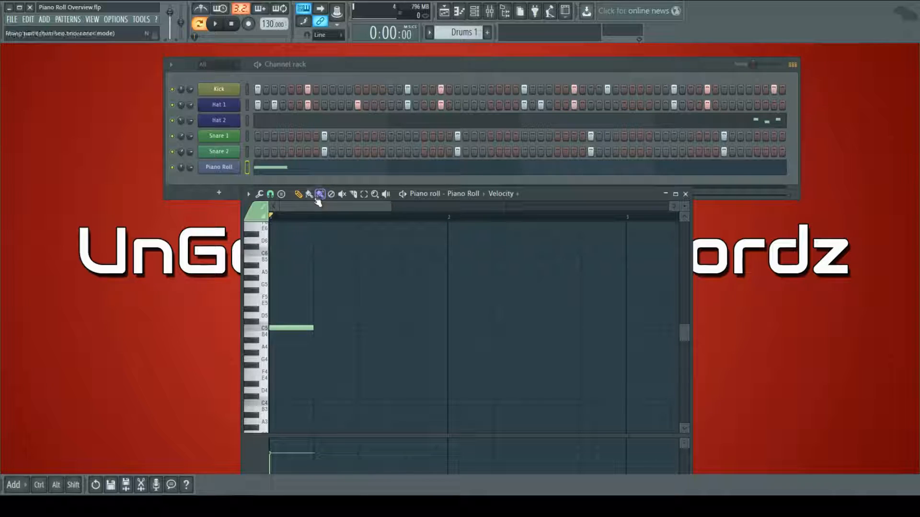
right_click(309, 328)
Try the Paint tool by placing a note shifted down to G4 and a second note on A4, and delete both
click(274, 329)
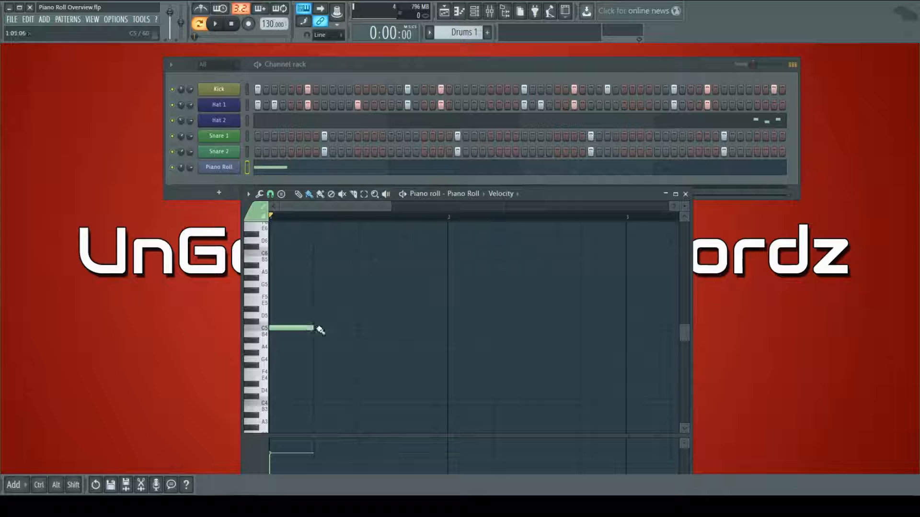
drag(286, 329, 283, 380)
click(320, 347)
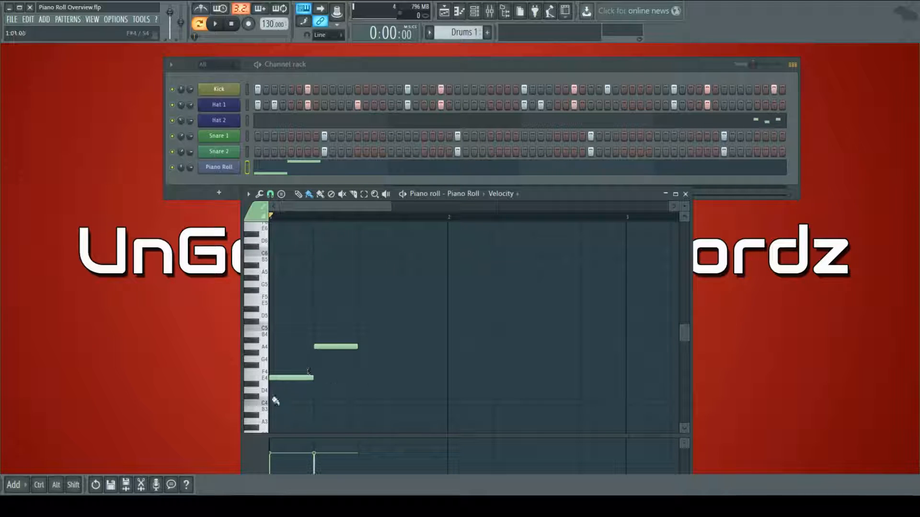
drag(297, 363, 295, 359)
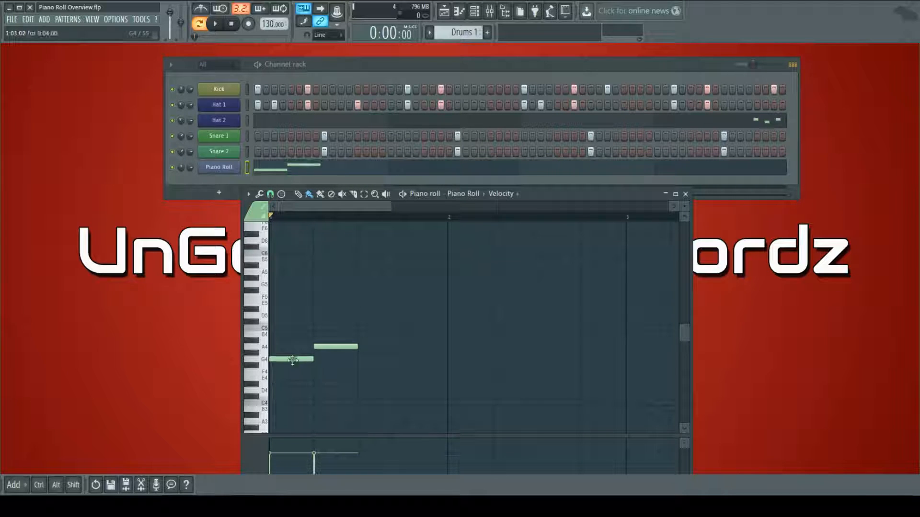
right_click(336, 347)
right_click(303, 360)
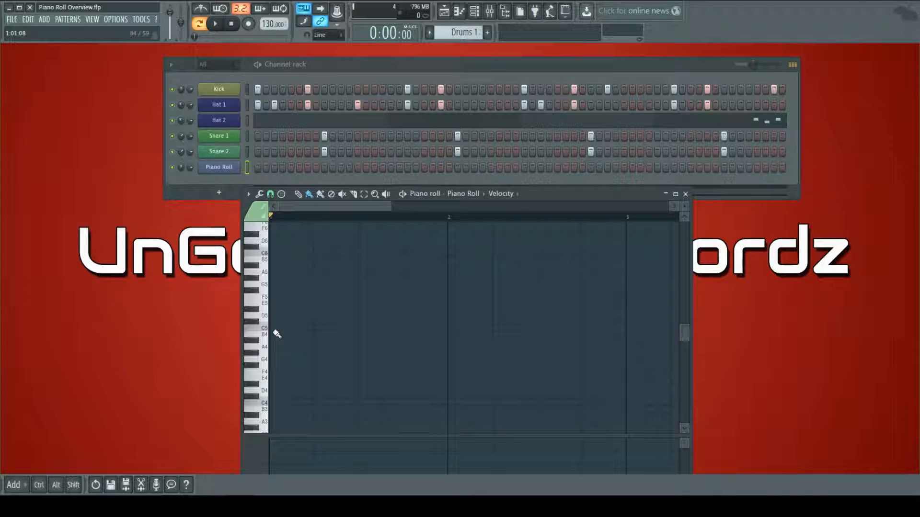
Place a one-beat C5 note at the start of bar 1 with the Paint tool, and delete it
click(275, 328)
click(297, 326)
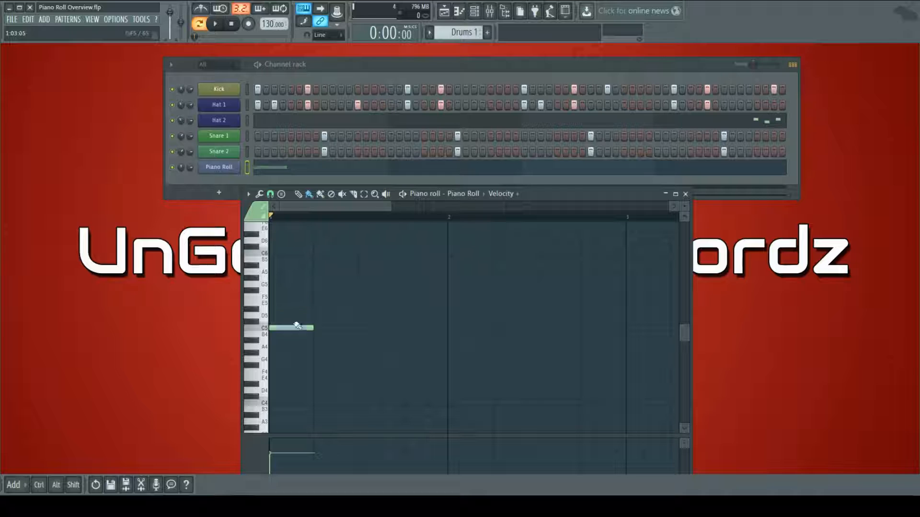
mouse_move(295, 348)
mouse_down()
mouse_move(298, 294)
mouse_move(290, 352)
mouse_up()
click(309, 194)
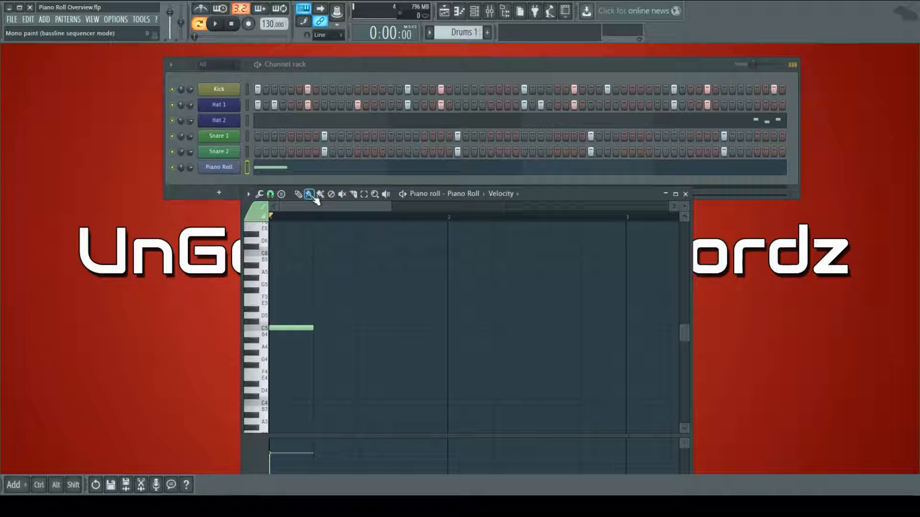
right_click(302, 324)
Paint a continuous row of seven one-beat notes along C5 from the start of bar 1, and clear the notes
mouse_move(277, 328)
mouse_down()
mouse_move(580, 329)
mouse_move(326, 327)
mouse_up()
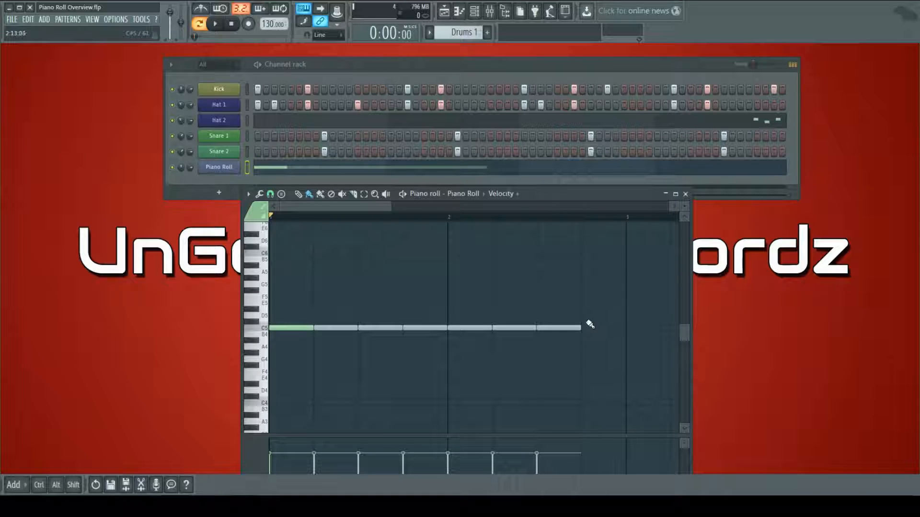
mouse_move(527, 331)
mouse_down()
mouse_move(547, 329)
mouse_move(301, 331)
mouse_move(392, 327)
mouse_up()
mouse_move(275, 308)
mouse_down()
mouse_move(446, 302)
mouse_move(278, 303)
mouse_up()
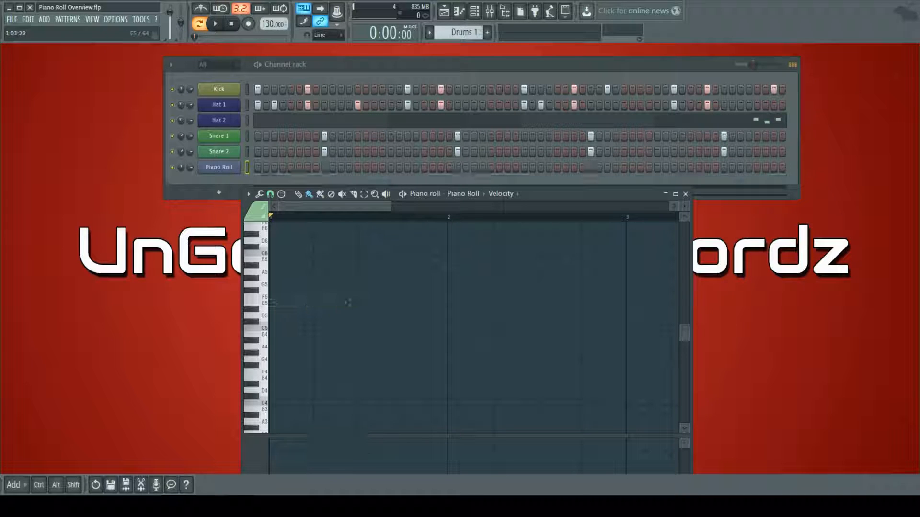
Use the Mono paint tool to scatter one-step notes between D#4 and G#5 across the first beat
click(320, 194)
drag(275, 328, 298, 328)
click(285, 309)
click(274, 284)
click(286, 278)
click(297, 279)
click(297, 291)
click(297, 303)
click(308, 334)
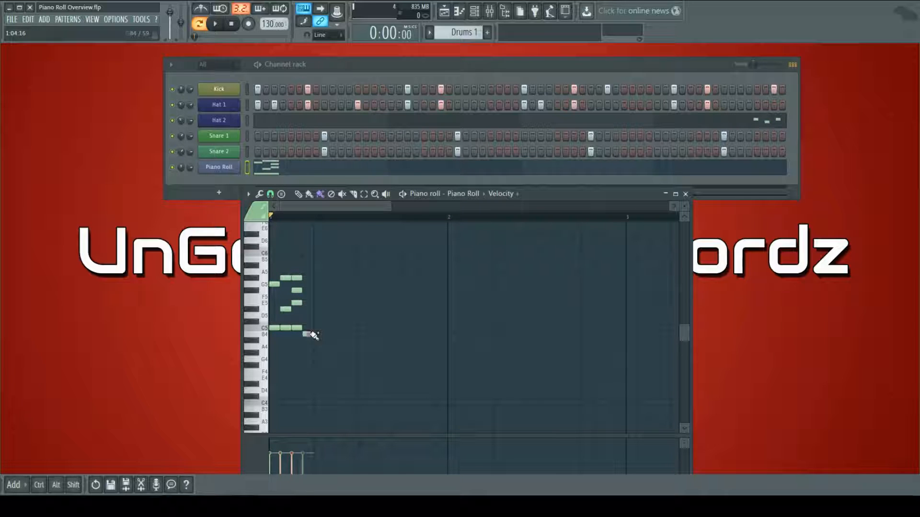
click(285, 353)
drag(274, 365, 285, 365)
click(297, 384)
click(286, 384)
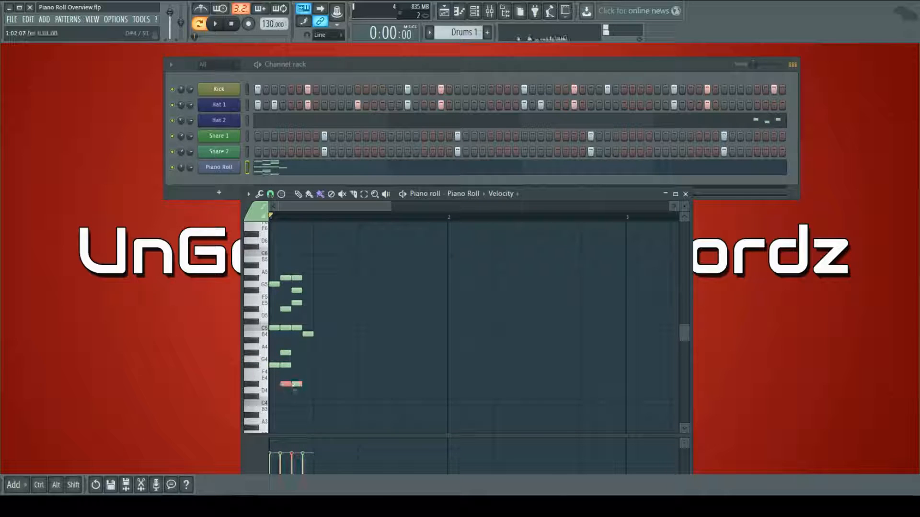
Delete all the scattered notes together and place a one-step C5 note at the start of bar 1
drag(322, 399, 276, 268)
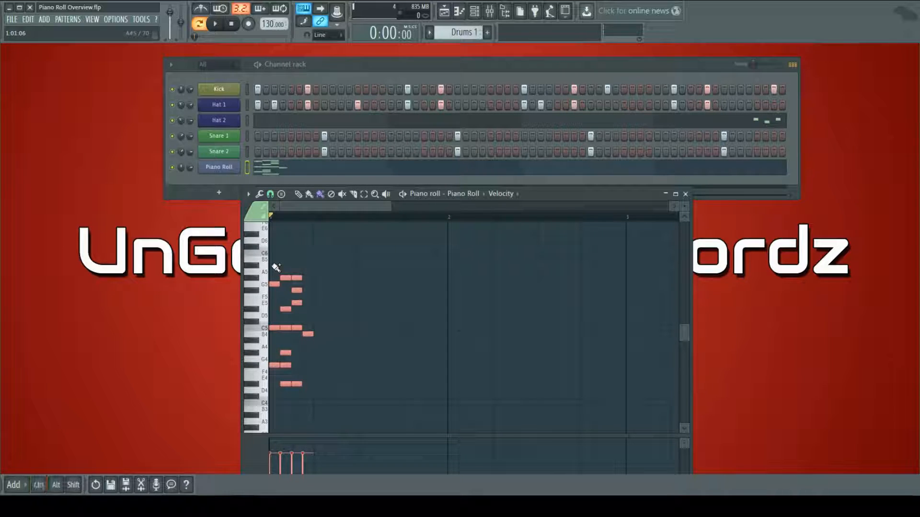
key(Delete)
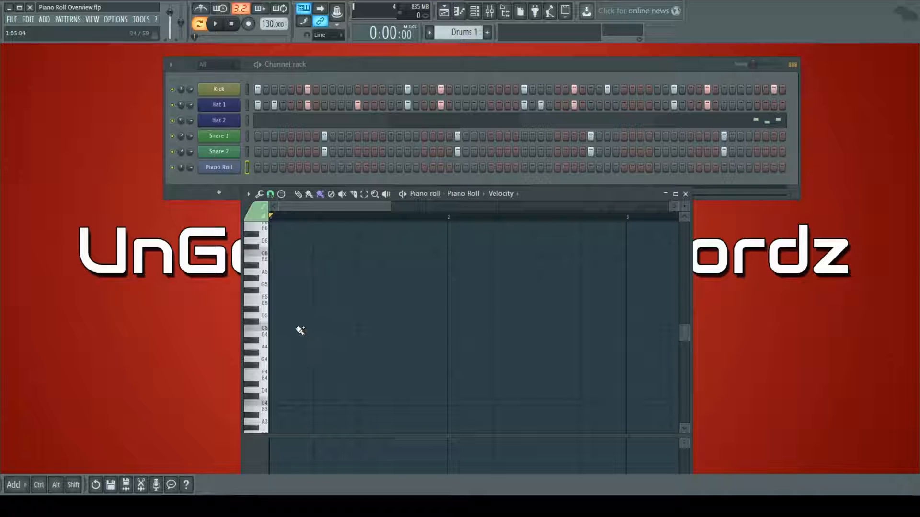
click(273, 329)
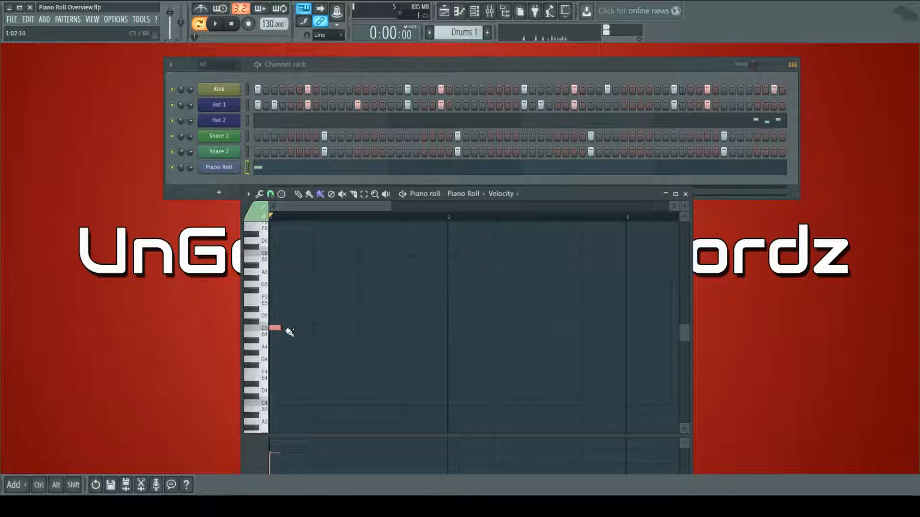
Extend the C5 note into a row of four one-step notes, and add a one-step F#5 note above the third
click(287, 329)
click(298, 329)
click(295, 290)
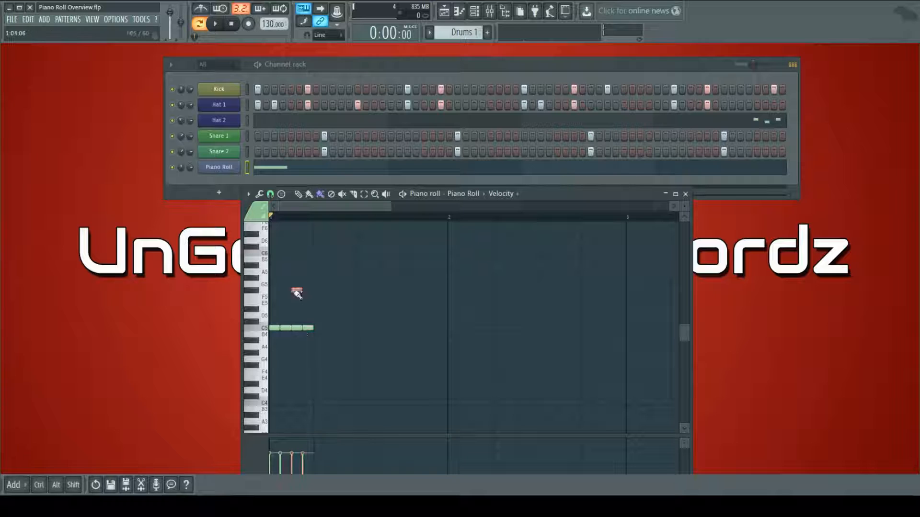
Select all five notes on the grid and switch to the Draw tool
drag(359, 368, 253, 254)
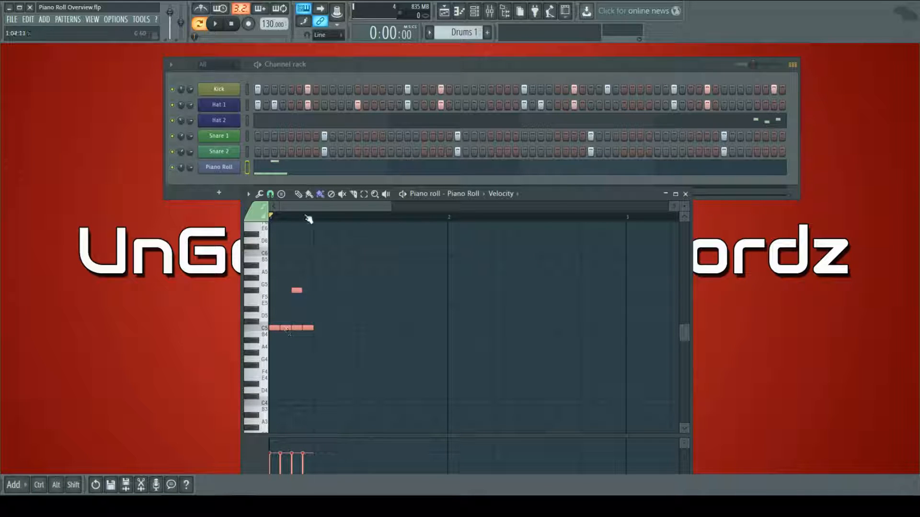
click(298, 194)
mouse_move(293, 329)
mouse_down()
mouse_move(443, 330)
mouse_move(346, 330)
mouse_move(292, 292)
mouse_move(289, 329)
mouse_up()
scroll(454, 384, up, 2)
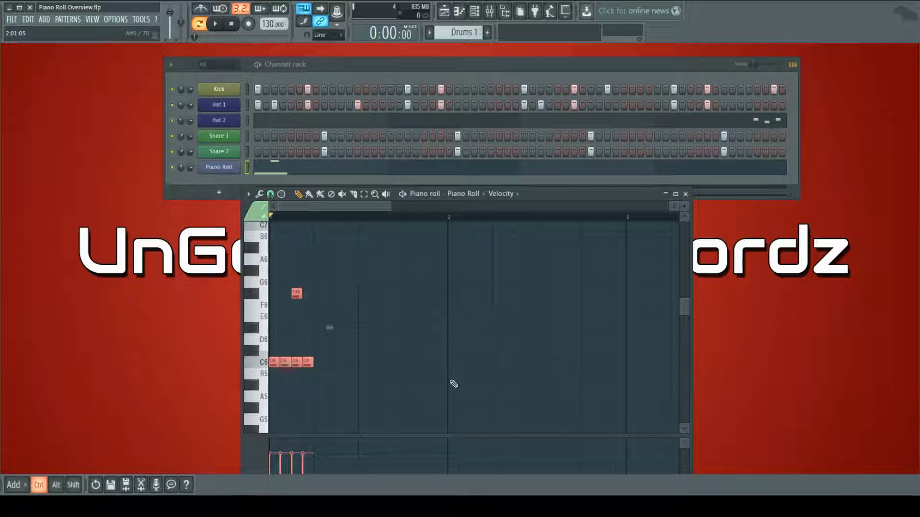
Transpose the selected notes up and down by whole octaves between C4 and C6, return them to C5, and deselect them
key(ctrl+Down)
key(ctrl+Up)
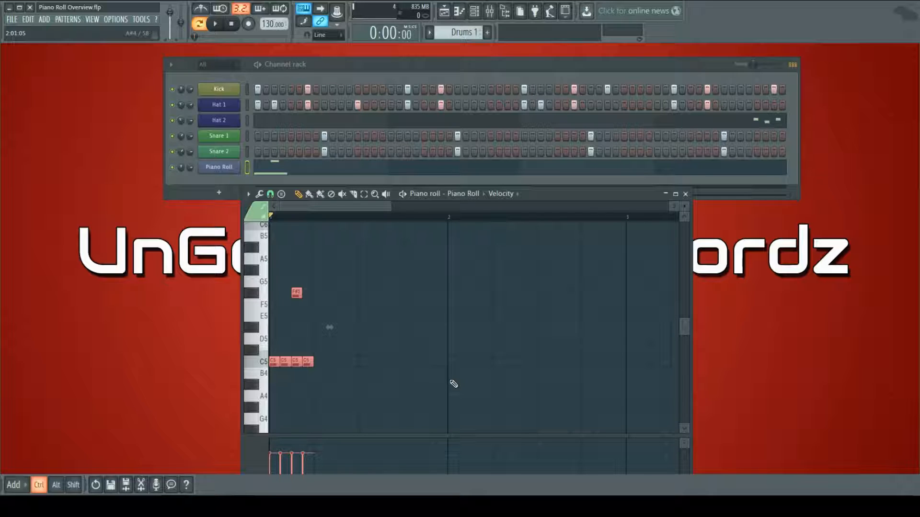
key(ctrl+Up)
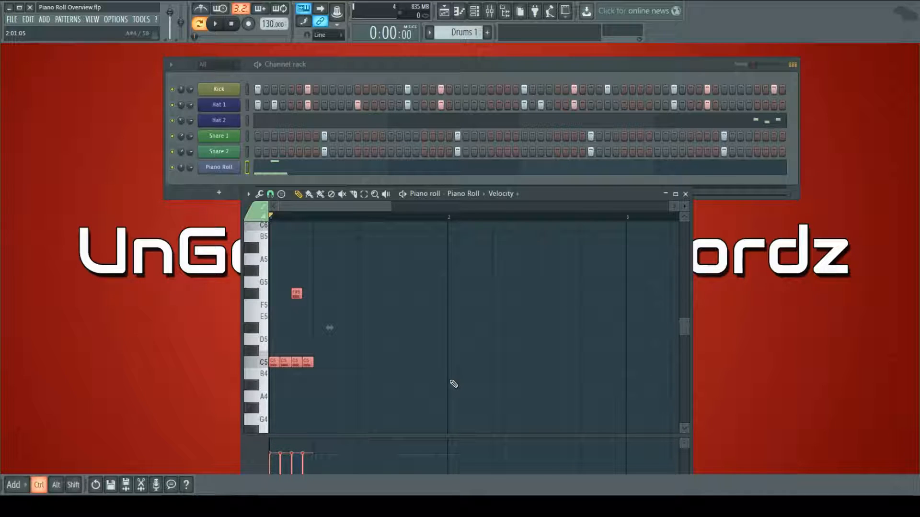
key(ctrl+Up)
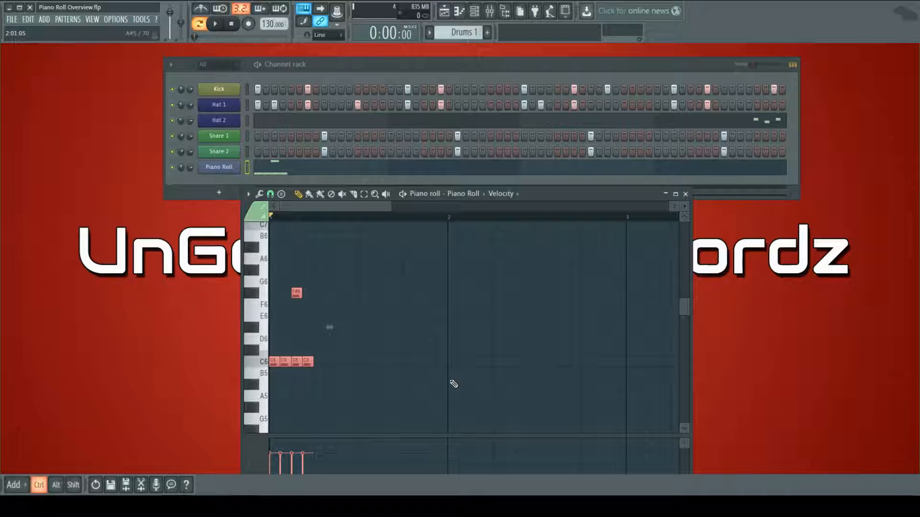
key(ctrl+Down)
key(ctrl+Down)
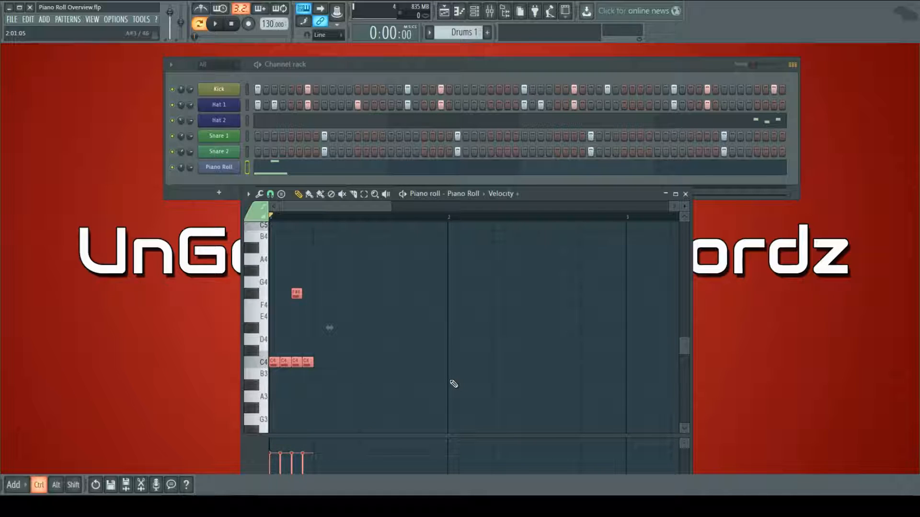
key(ctrl+Up)
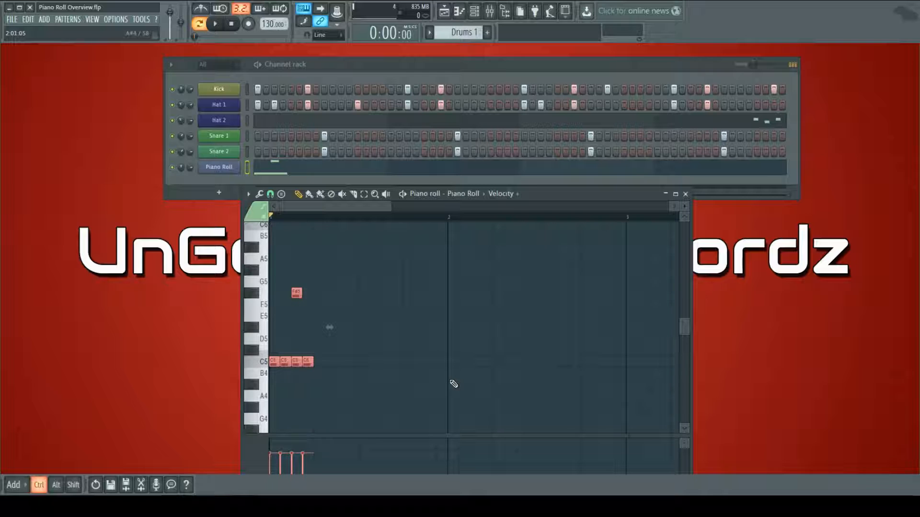
click(446, 357)
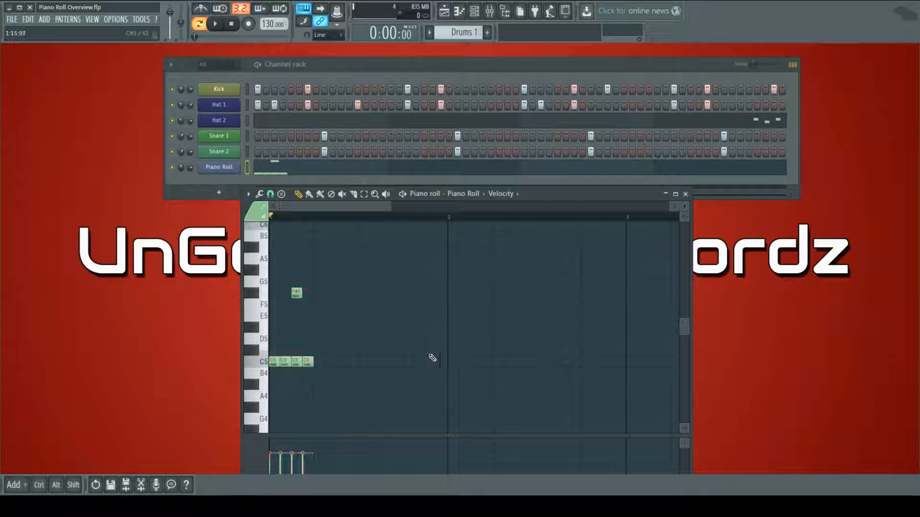
Reselect all five notes and examine them at different horizontal and vertical zoom levels of the piano roll
scroll(392, 357, down, 2)
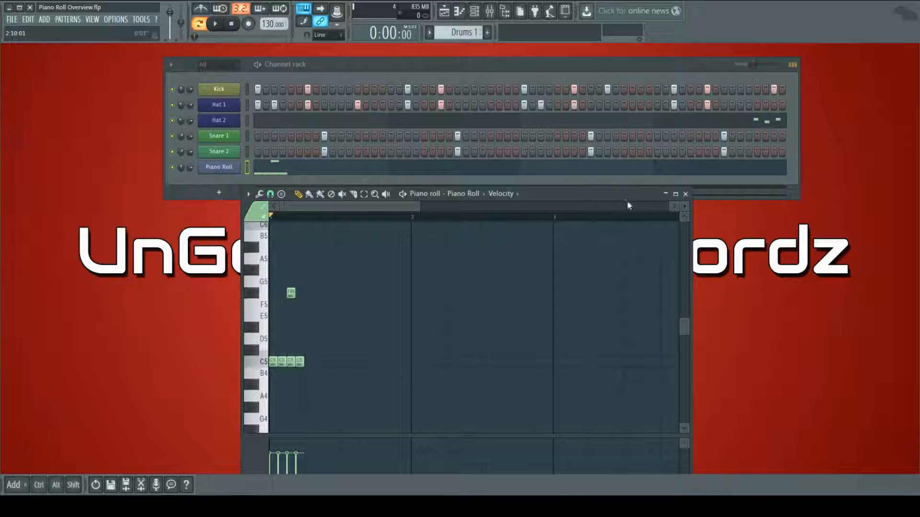
drag(332, 410, 266, 298)
mouse_move(280, 359)
mouse_down()
mouse_move(276, 300)
mouse_move(270, 358)
mouse_up()
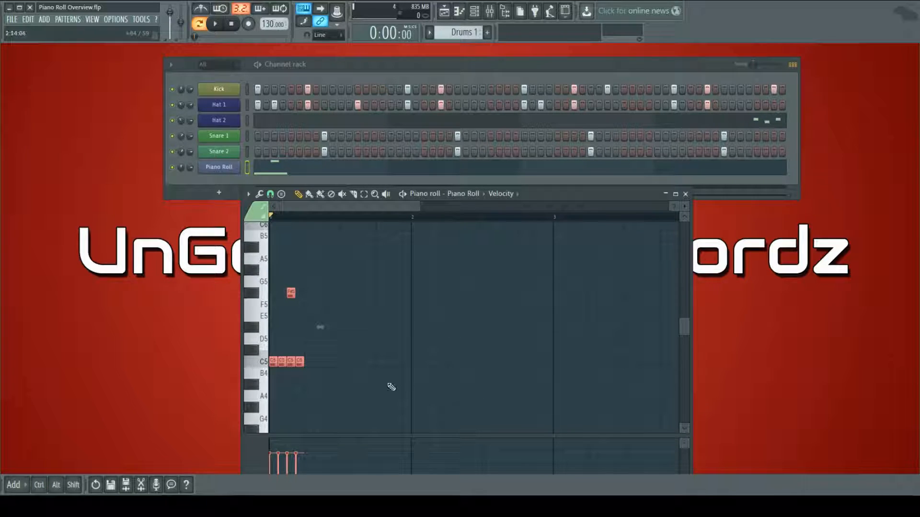
scroll(372, 374, down, 3)
scroll(372, 373, up, 4)
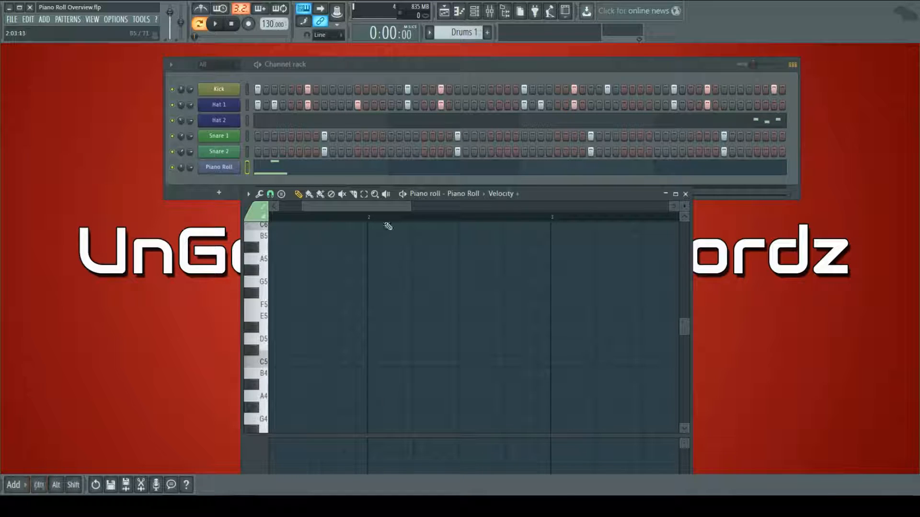
drag(383, 210, 293, 227)
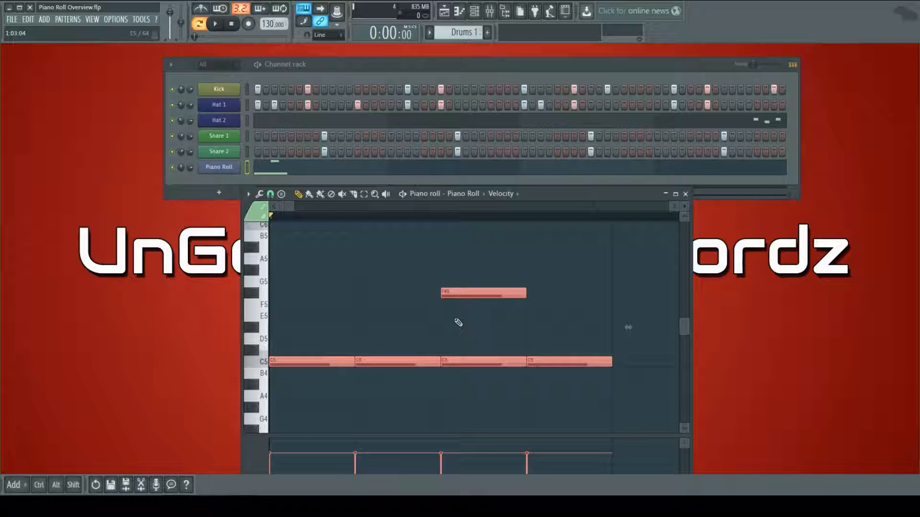
drag(292, 206, 374, 205)
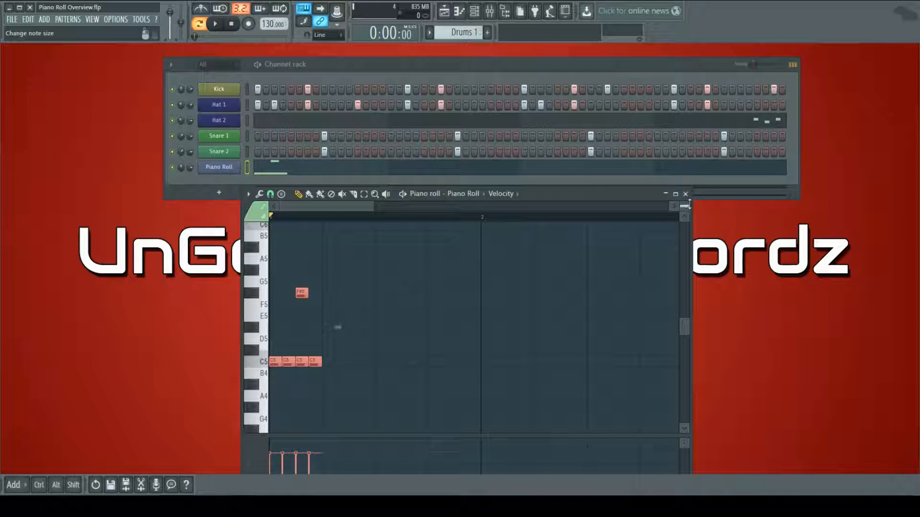
scroll(686, 205, down, 5)
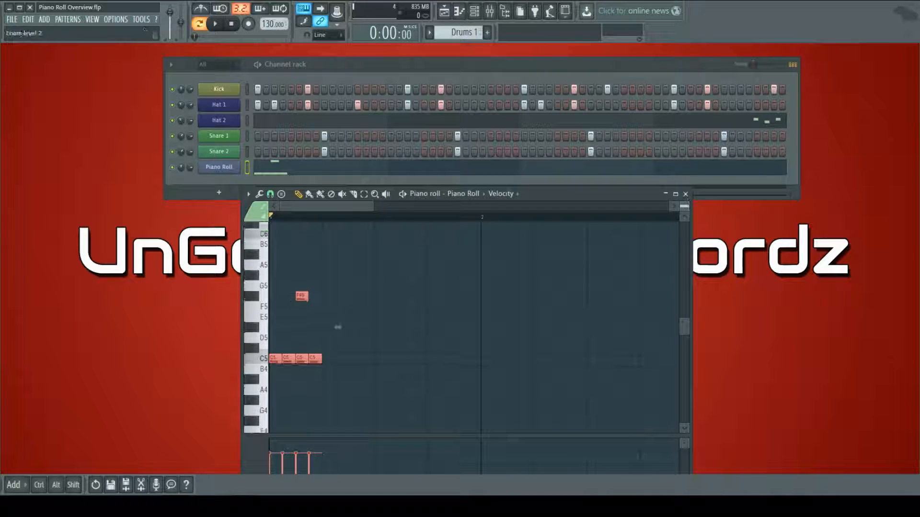
scroll(686, 205, up, 12)
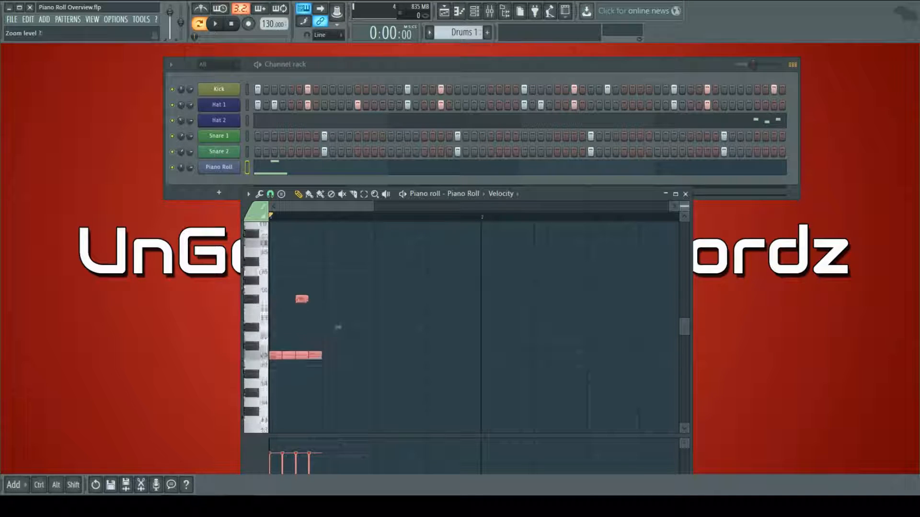
scroll(686, 206, down, 10)
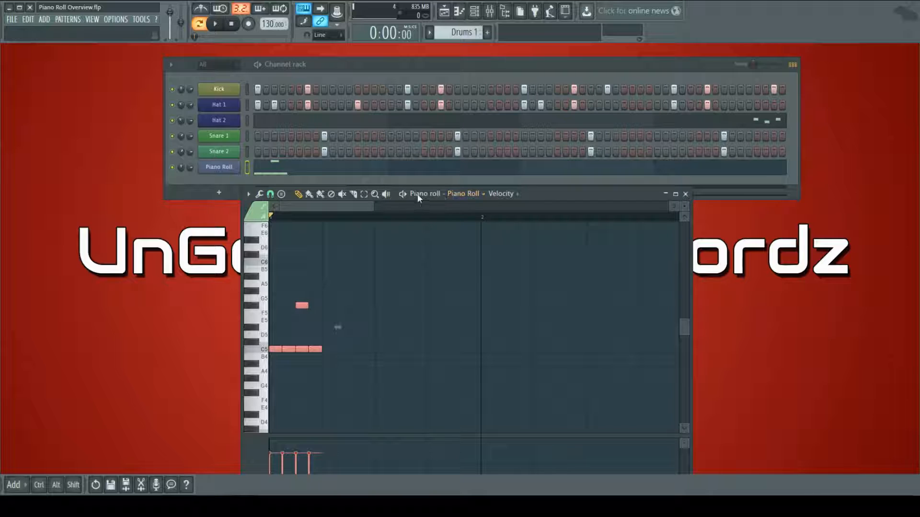
Review the channels selectable in the piano roll and its note property and channel control targets, with the whole window in view
click(463, 194)
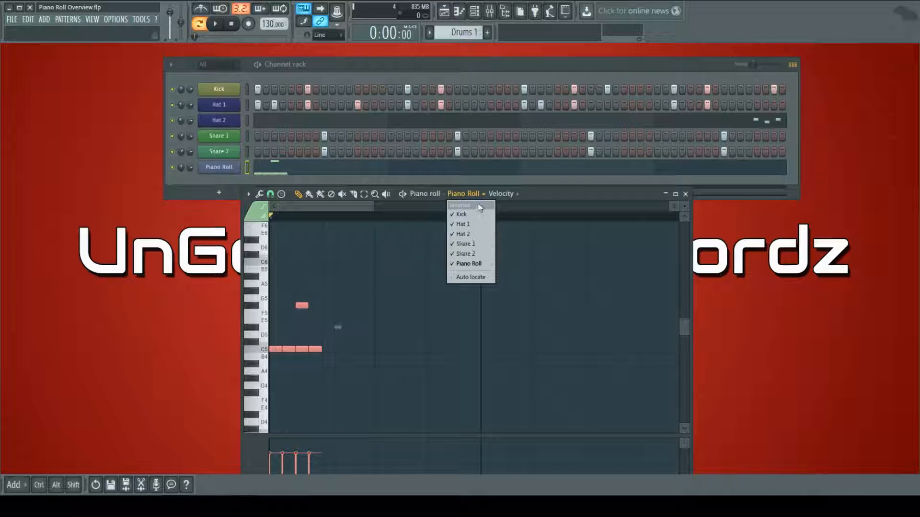
drag(538, 188, 524, 131)
click(486, 138)
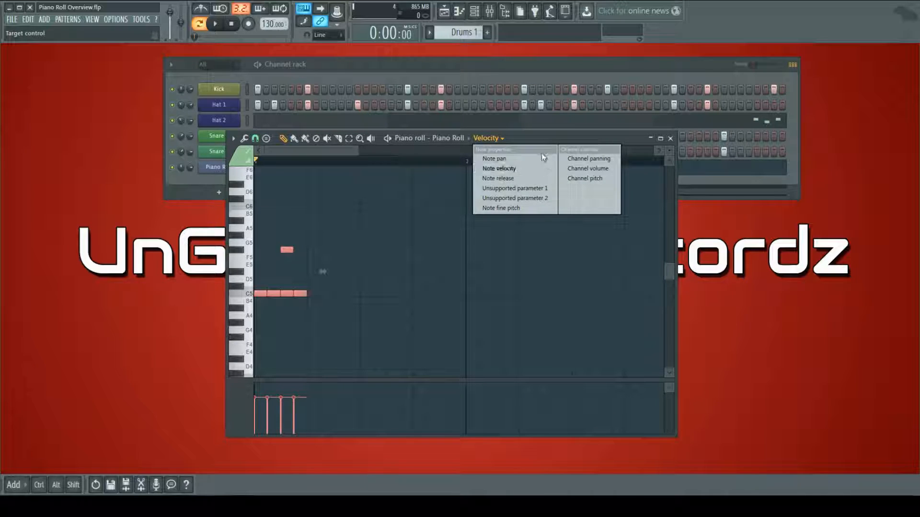
click(506, 138)
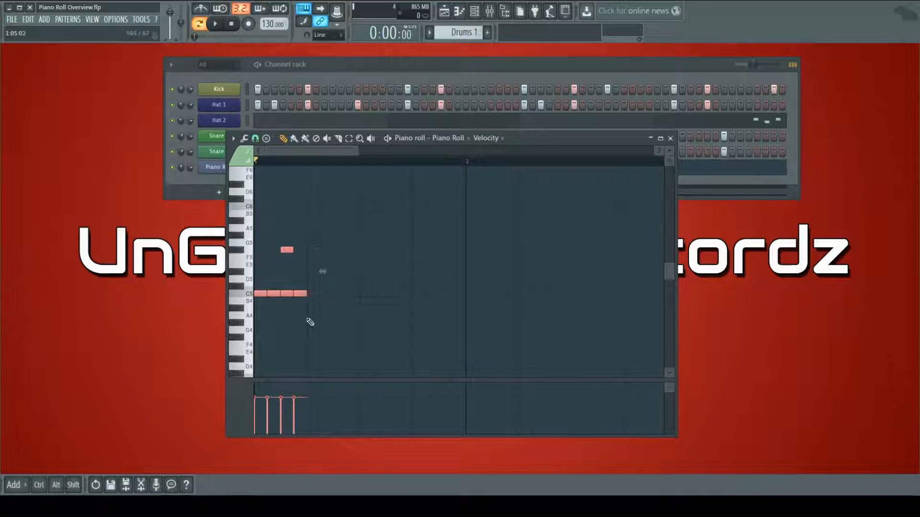
Delete the four C5 notes and the F#5 note, leaving the piano roll empty
right_click(300, 294)
right_click(287, 294)
right_click(273, 294)
right_click(260, 294)
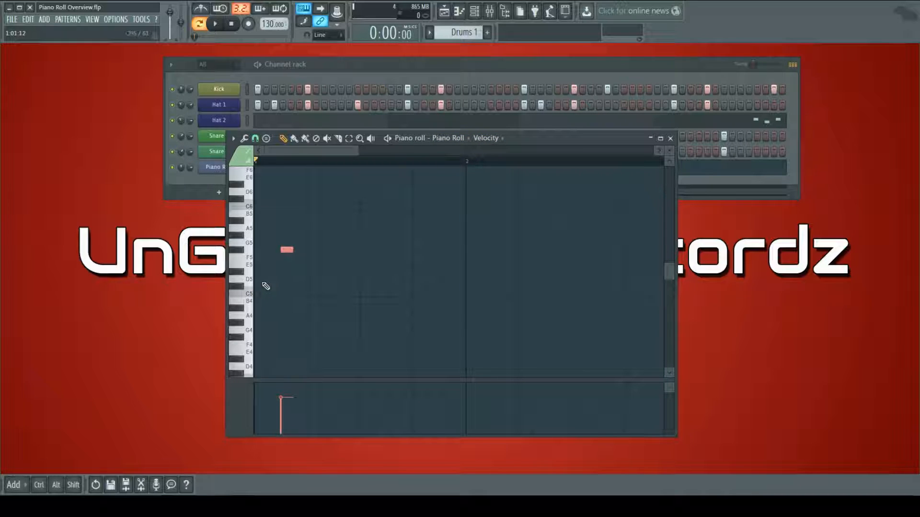
right_click(286, 251)
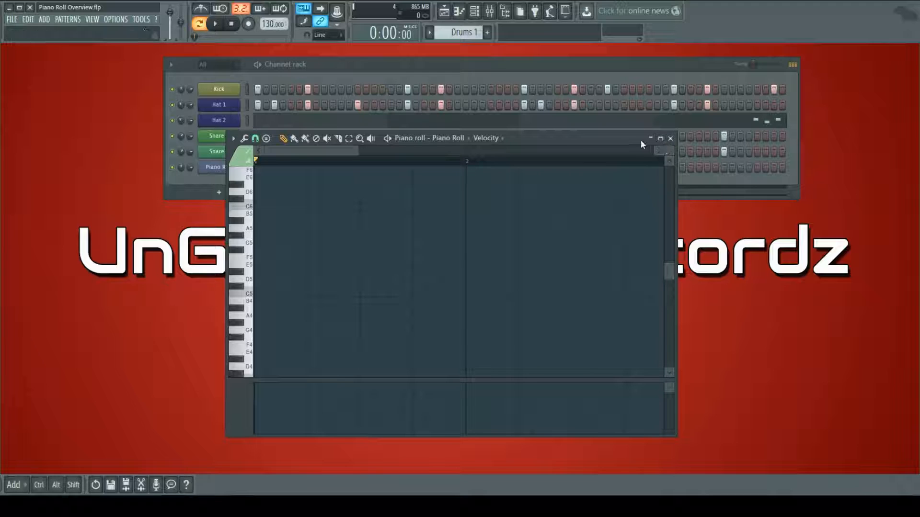
Move the piano roll window below the channel rack and rename the Piano Roll channel as Piano
drag(633, 138, 571, 220)
drag(487, 222, 502, 205)
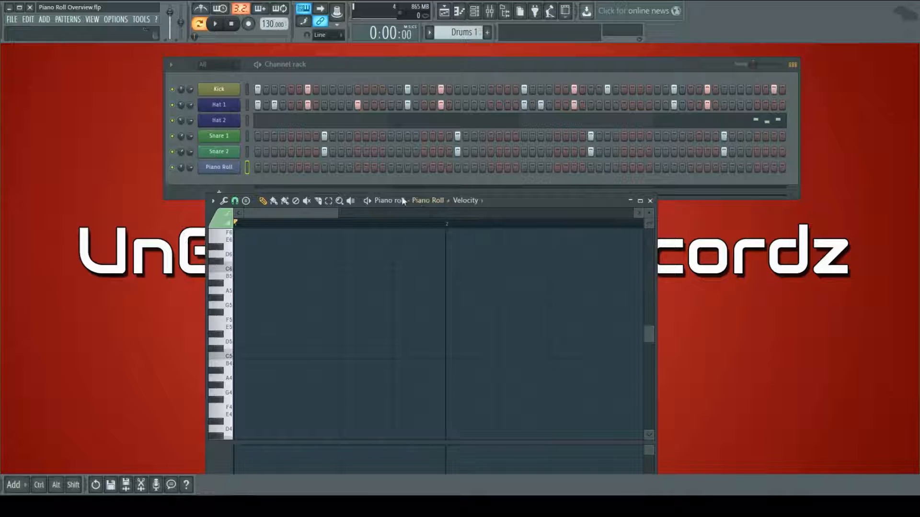
right_click(227, 172)
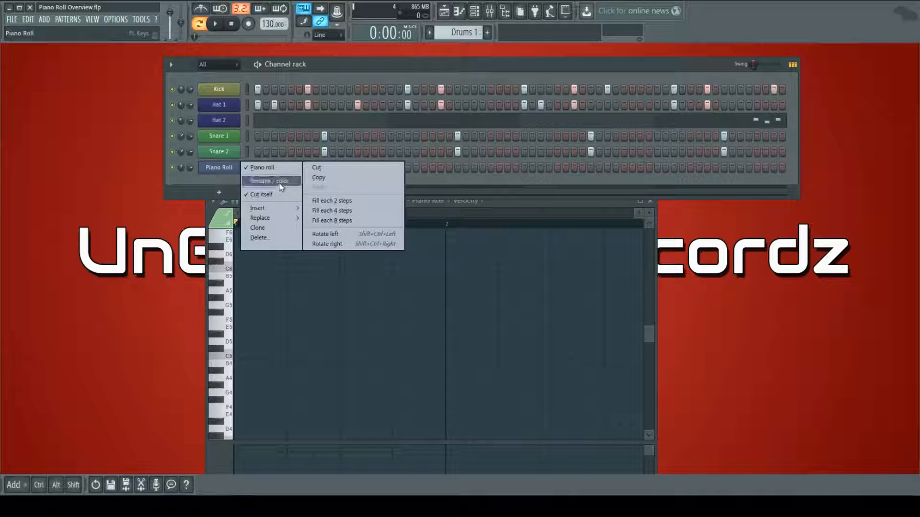
click(261, 177)
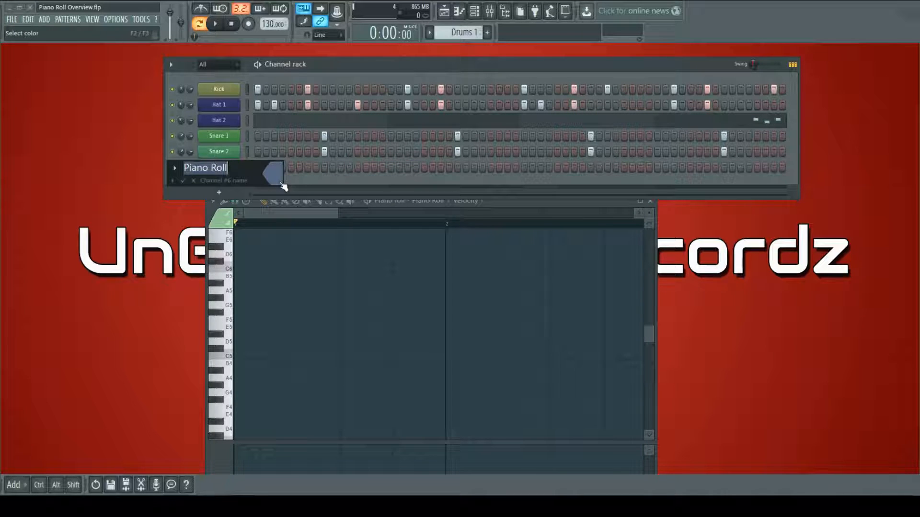
key(End)
key(Return)
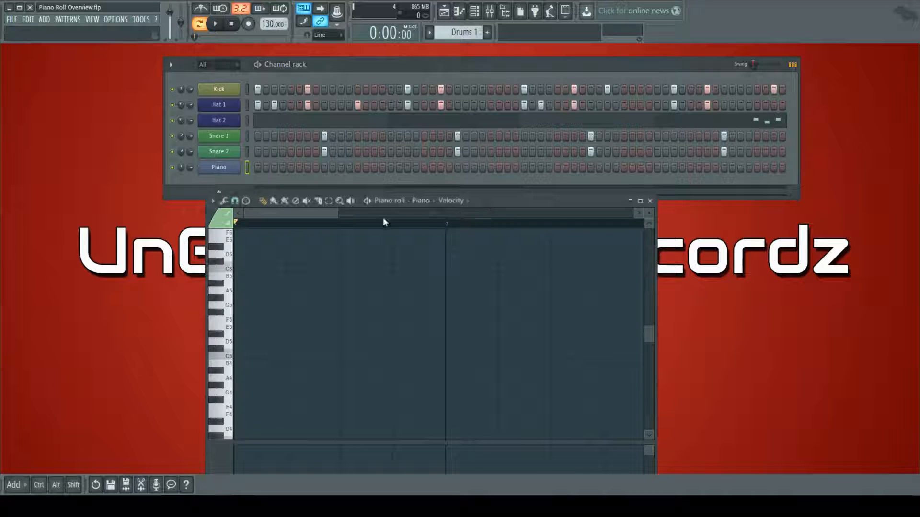
Switch the piano roll directly to the Hat 2 channel to view its notes
click(425, 204)
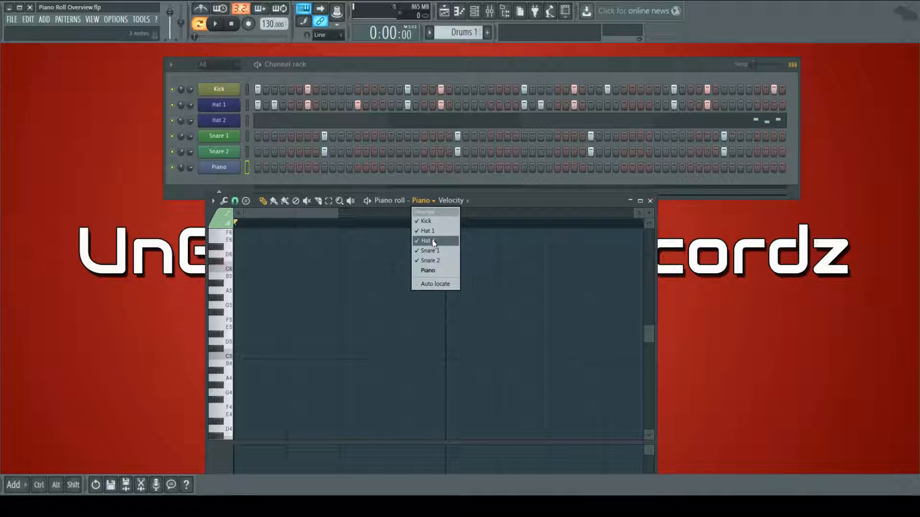
click(433, 241)
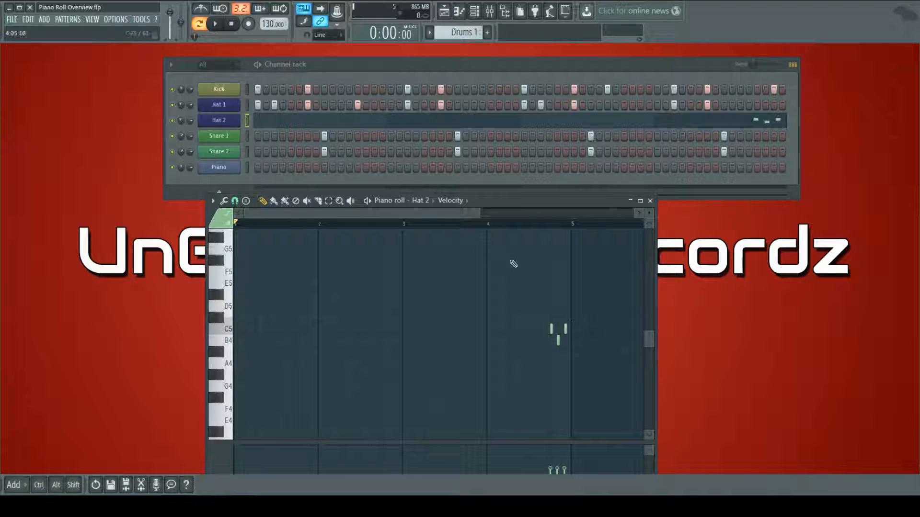
mouse_move(506, 196)
mouse_down()
mouse_move(522, 194)
mouse_move(511, 168)
mouse_move(199, 186)
mouse_move(623, 172)
mouse_move(360, 183)
mouse_move(342, 202)
mouse_move(510, 200)
mouse_up()
Open the Piano channel's piano roll from the channel rack and move its window clear of the rack
right_click(221, 166)
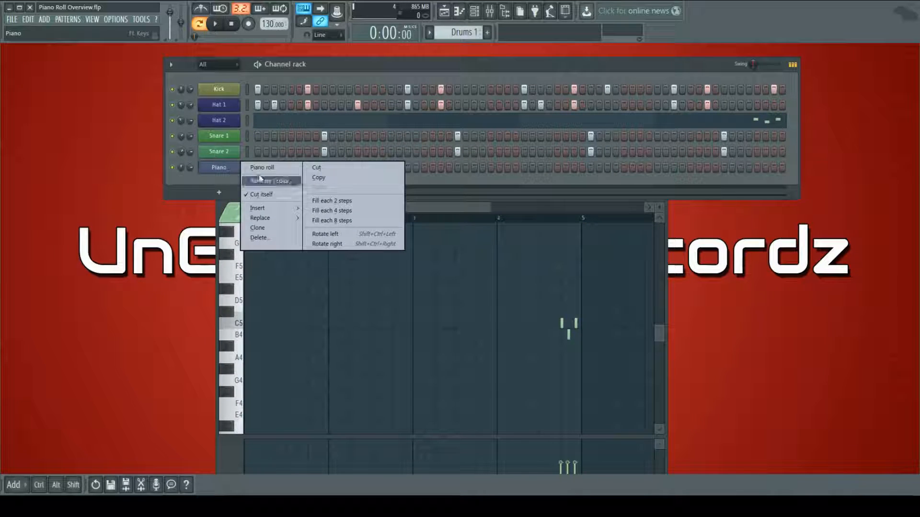
click(283, 171)
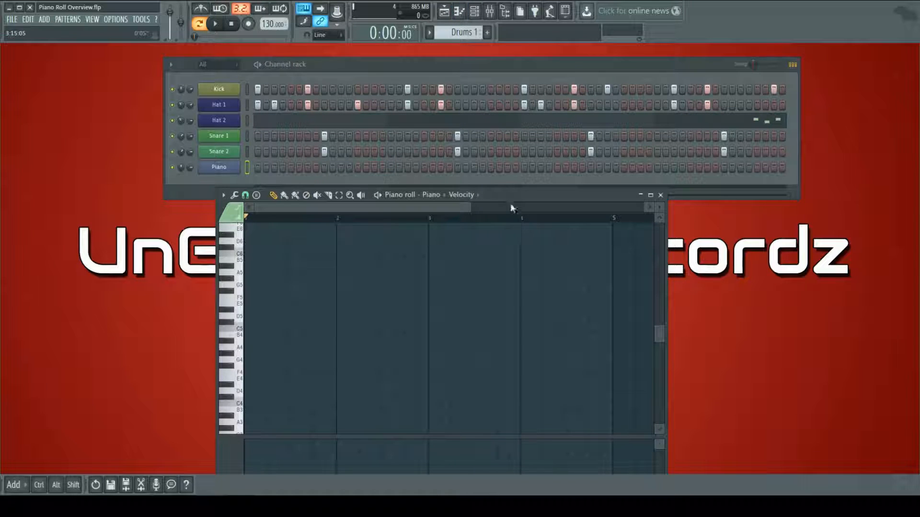
drag(510, 195, 636, 225)
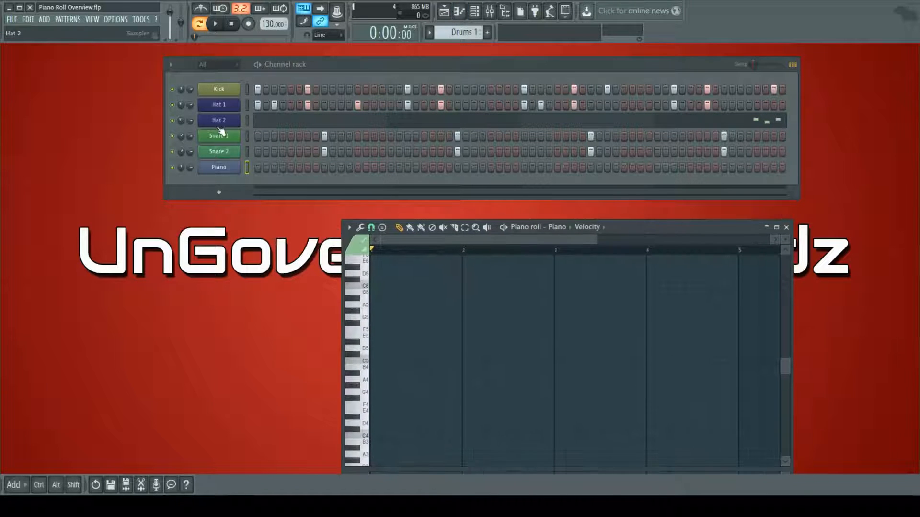
Try selecting another channel in the rack, and return to the Piano channel's piano roll with its window just below the rack
click(246, 120)
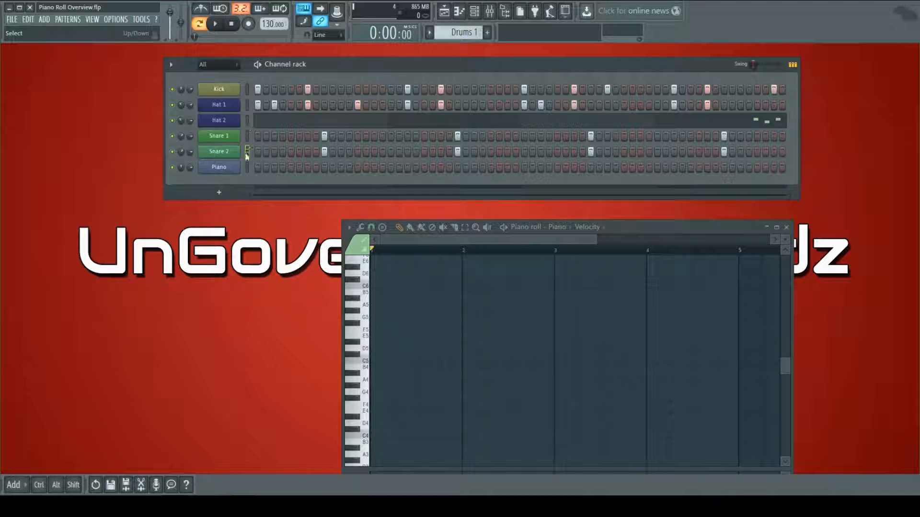
right_click(244, 166)
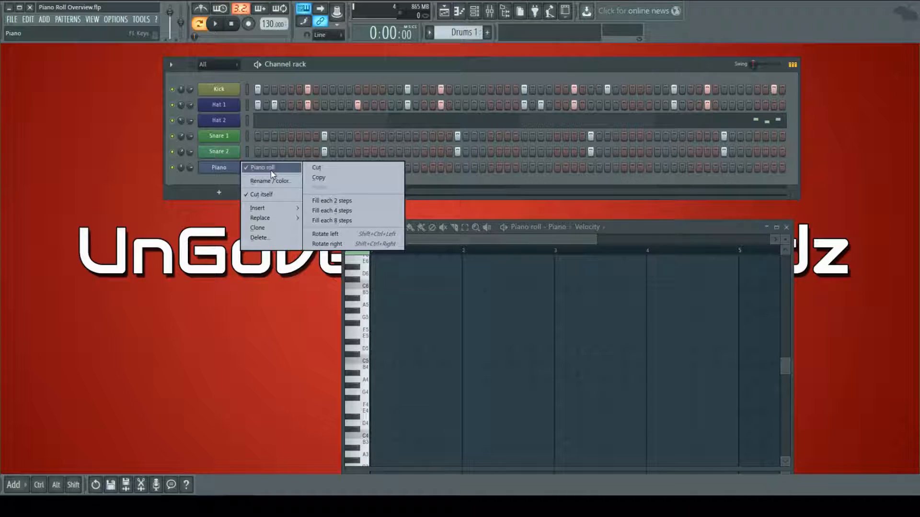
click(246, 168)
right_click(247, 168)
click(255, 168)
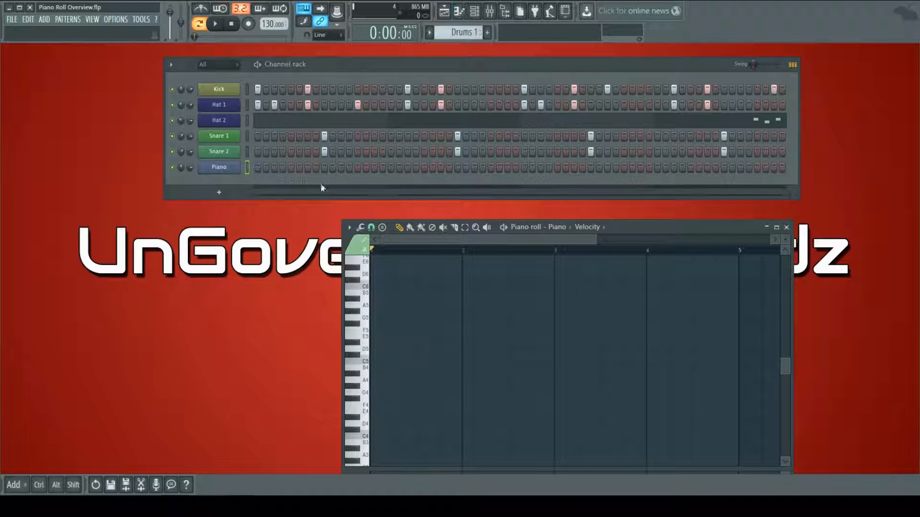
drag(659, 230, 588, 204)
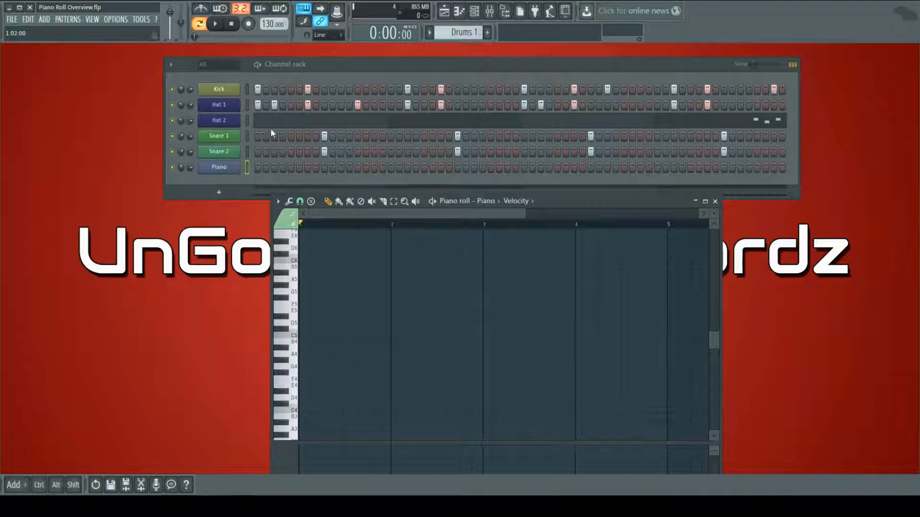
Open the Snare 1 channel's piano roll and shift its window further left beneath the channel rack
click(248, 137)
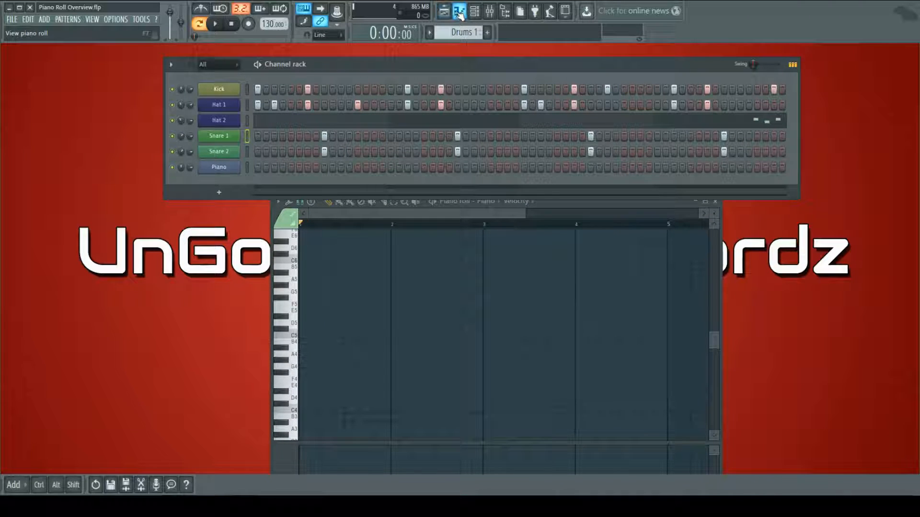
click(459, 13)
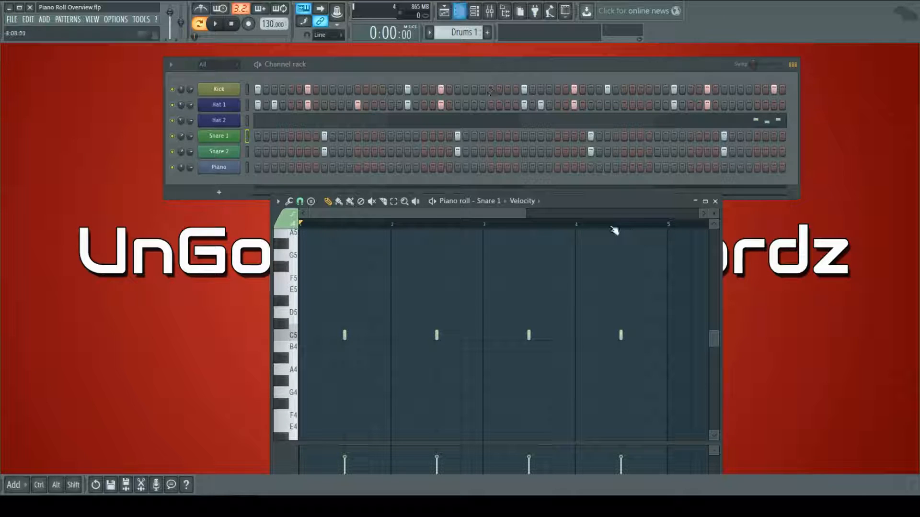
drag(602, 205, 528, 205)
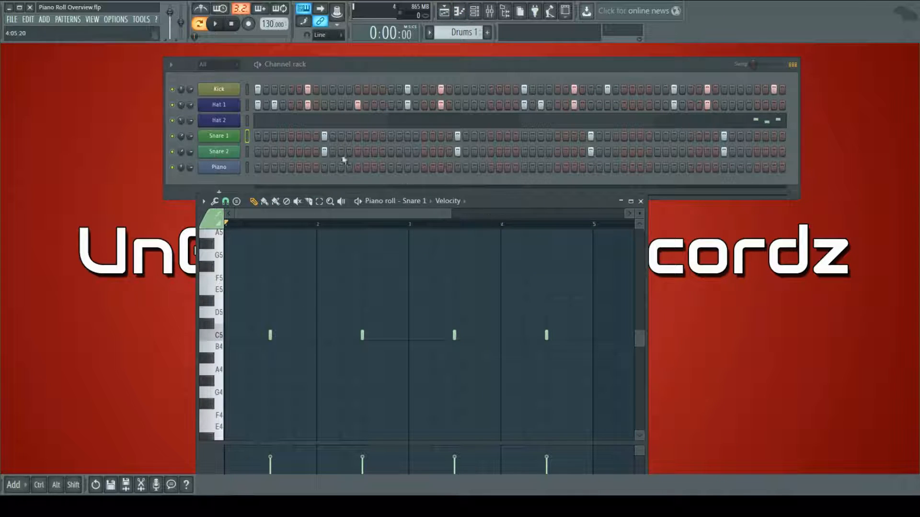
Switch the piano roll back to the Piano channel, reposition its window over the rack's lower edge, and close it
click(247, 166)
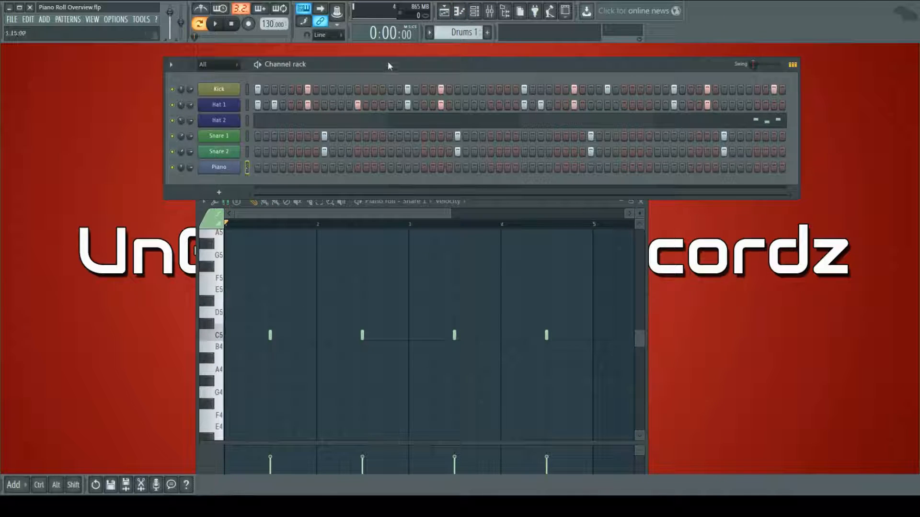
click(459, 12)
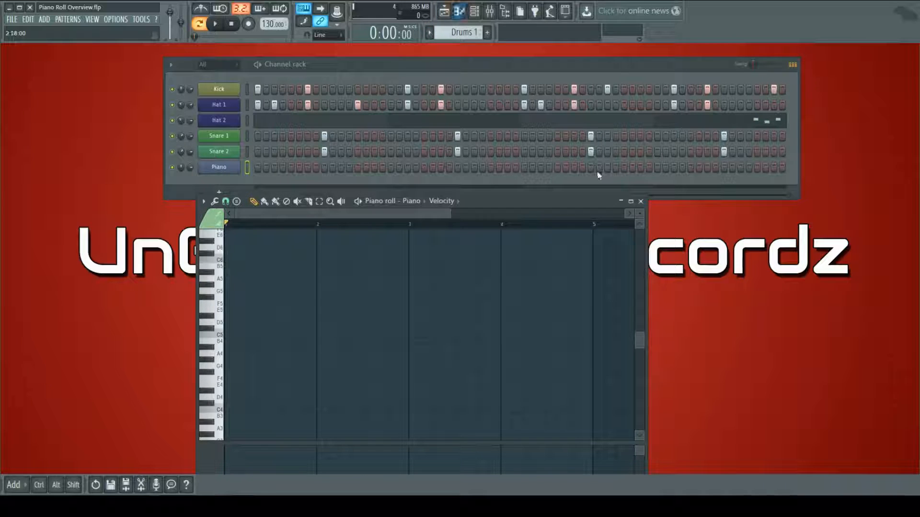
drag(582, 203, 602, 164)
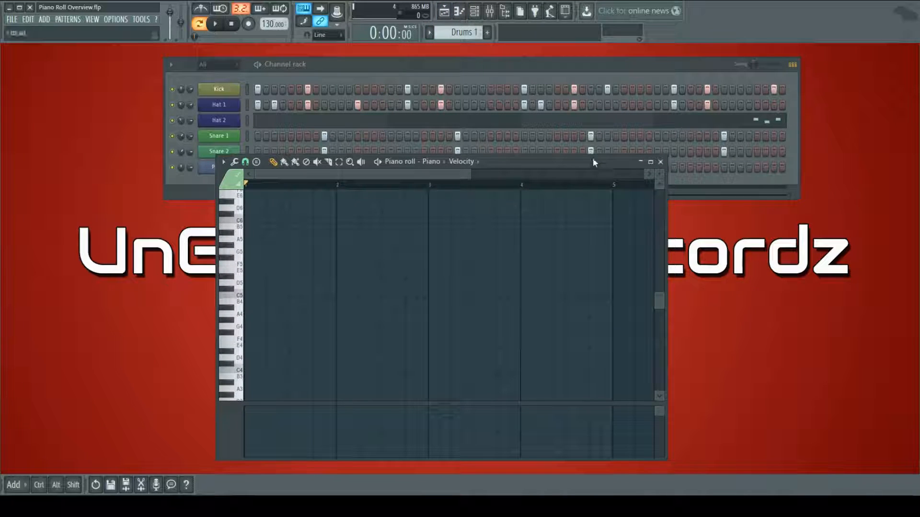
drag(500, 163, 512, 183)
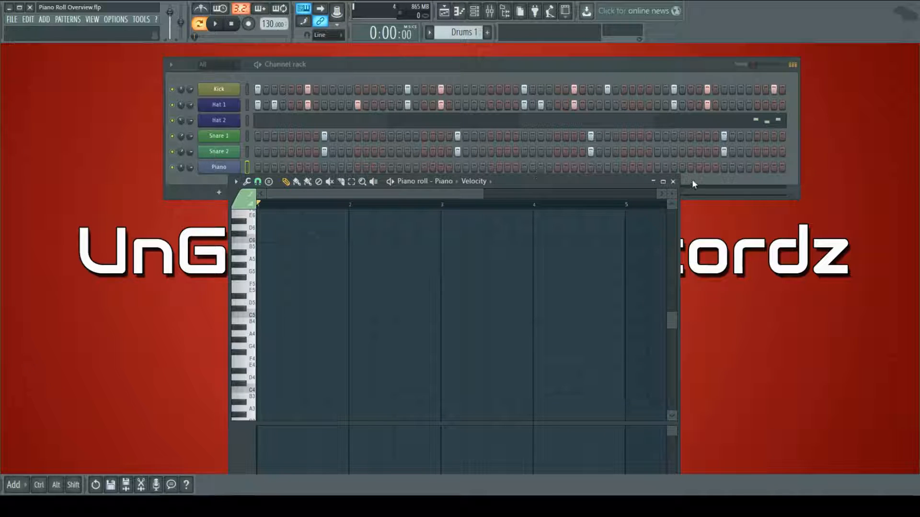
click(680, 184)
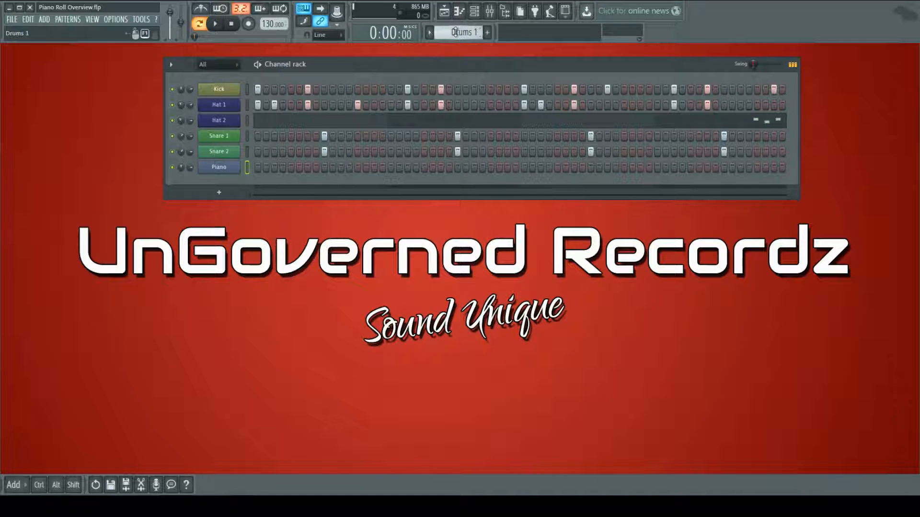
Switch to the empty Pattern 3 and rename it as Piano
scroll(456, 32, down, 2)
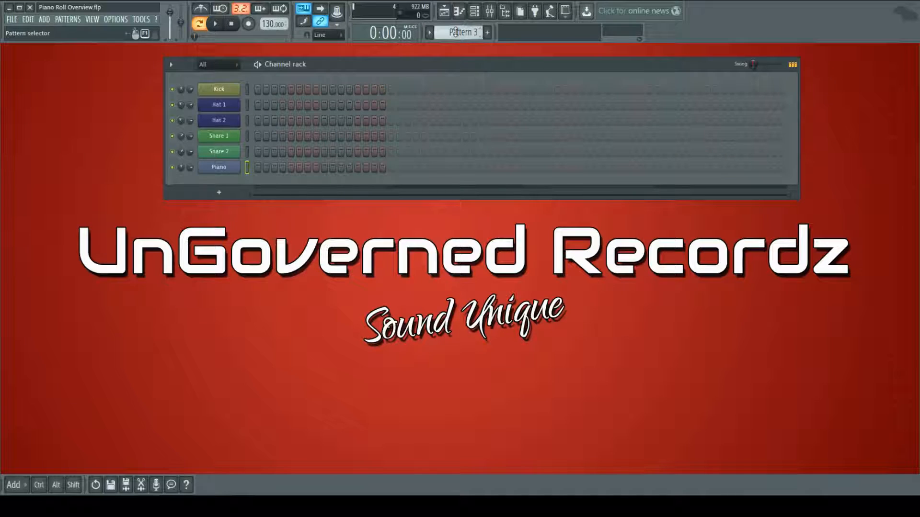
click(456, 32)
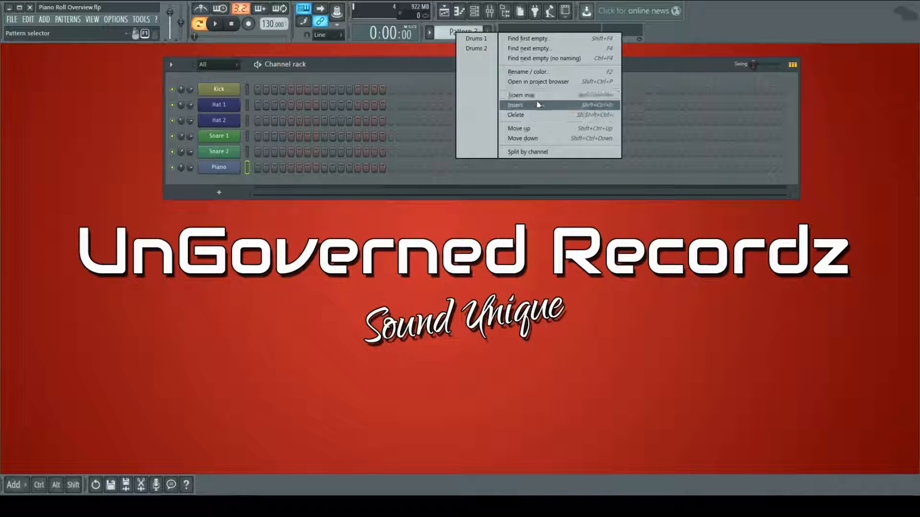
click(532, 72)
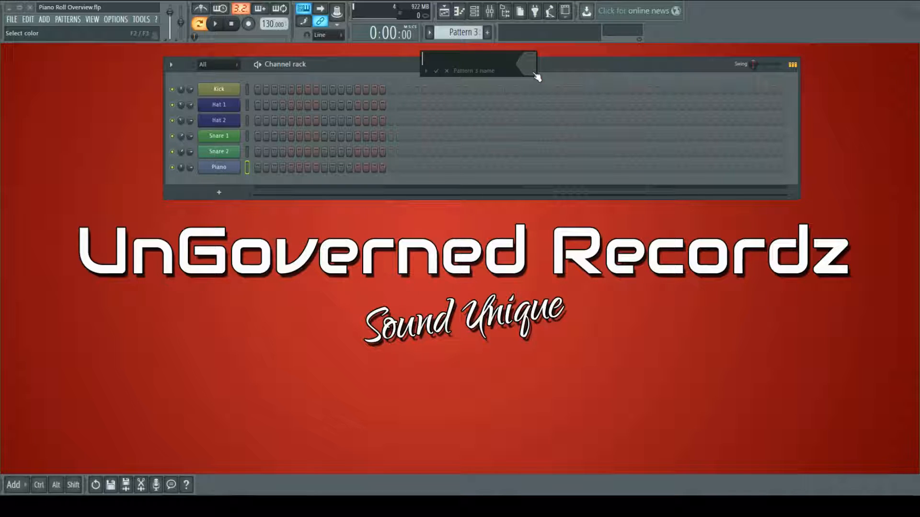
text(Piano)
key(Return)
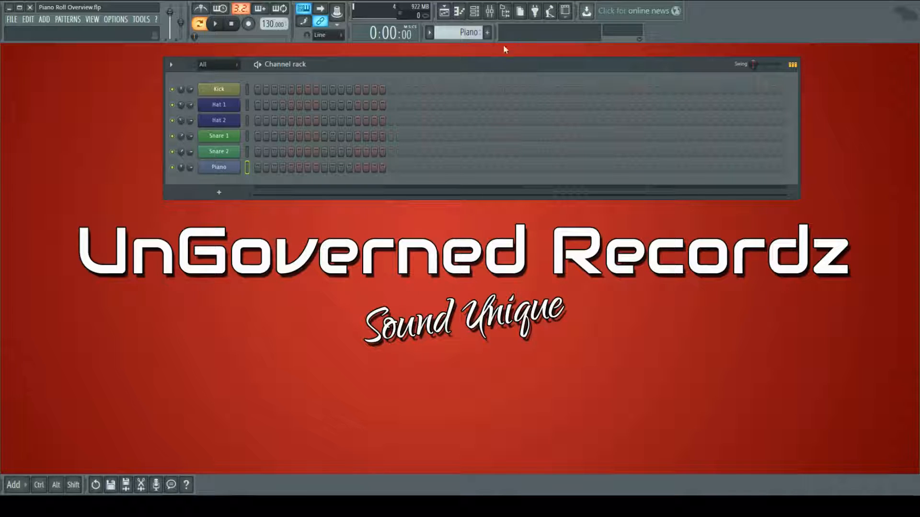
Shift the channel rack slightly, open the playlist just below it, and look through the playlist's tracks
drag(455, 60, 475, 65)
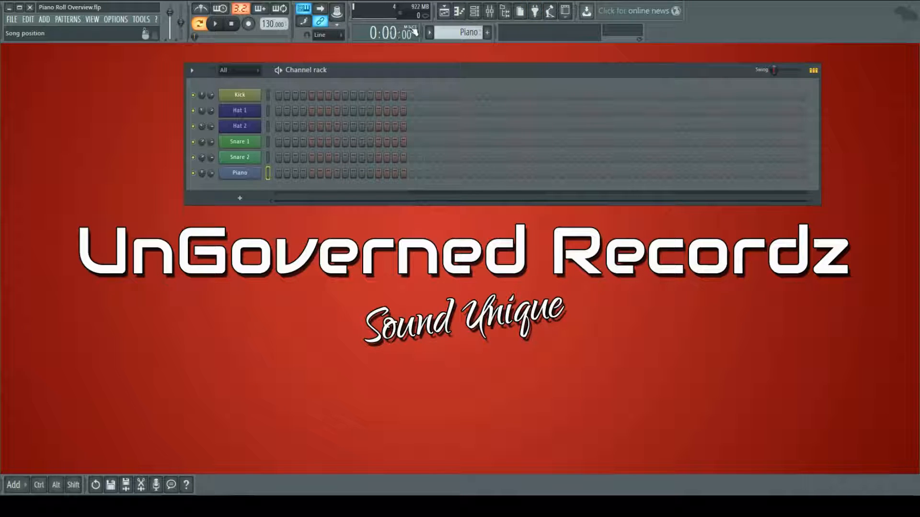
click(446, 12)
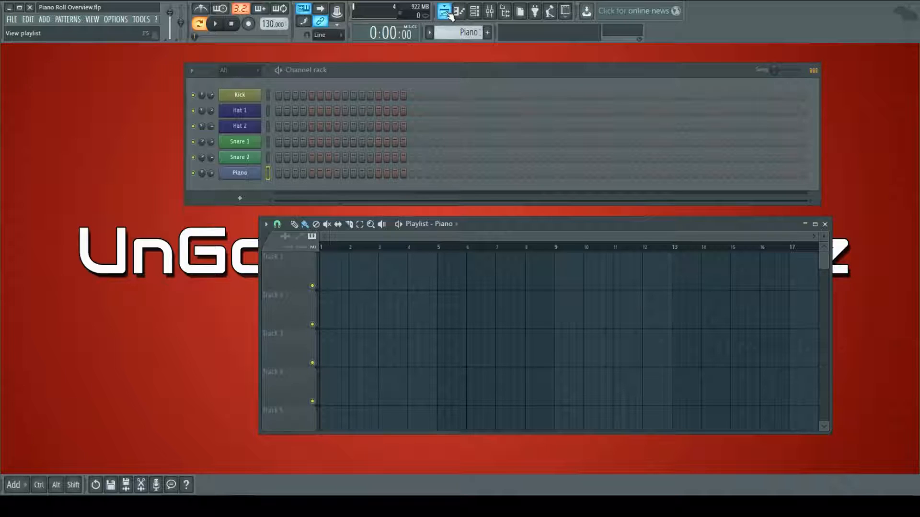
mouse_move(520, 229)
mouse_down()
mouse_move(554, 234)
mouse_move(525, 229)
mouse_up()
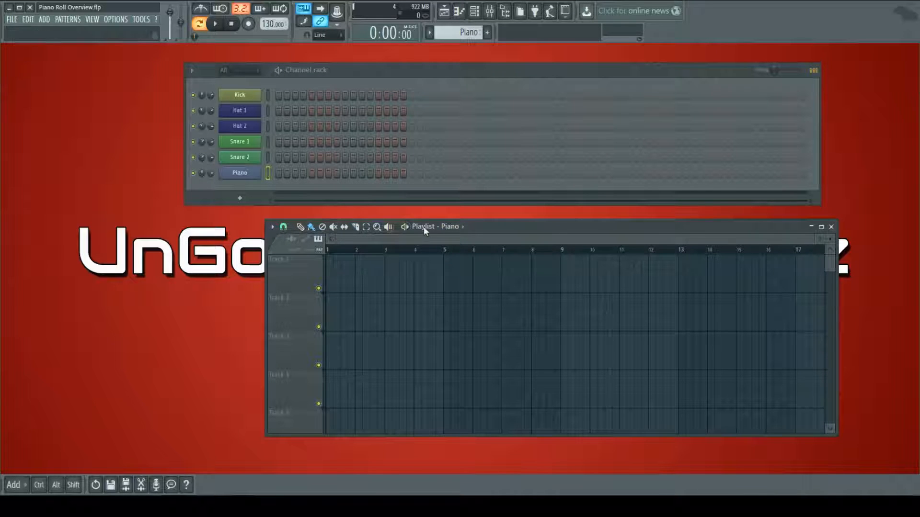
drag(503, 228, 473, 224)
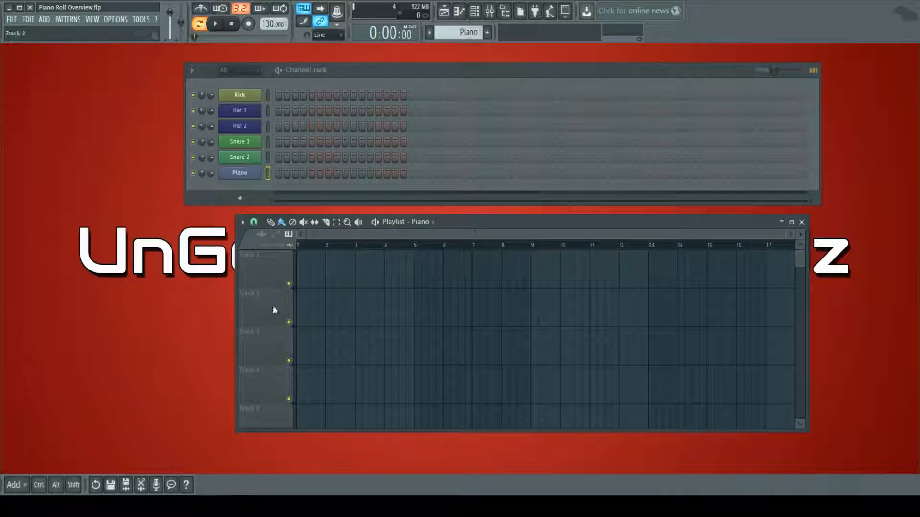
scroll(254, 299, down, 15)
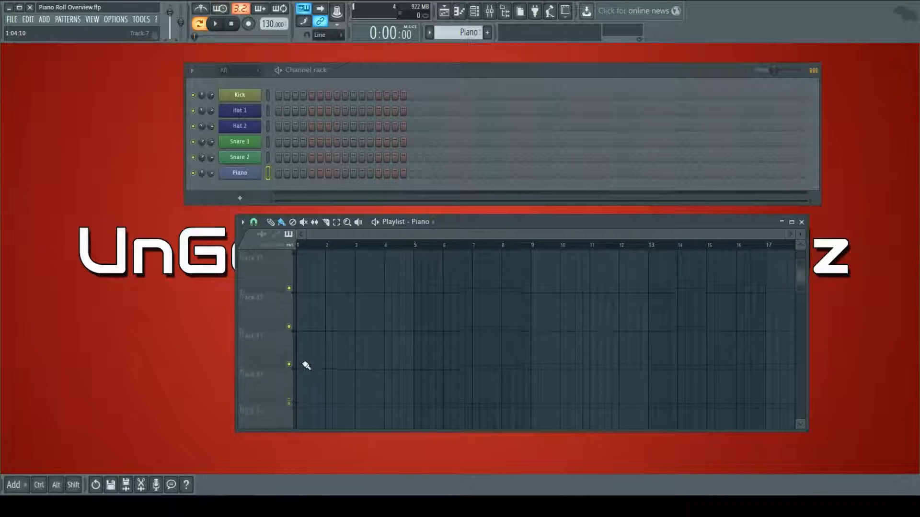
scroll(306, 364, down, 20)
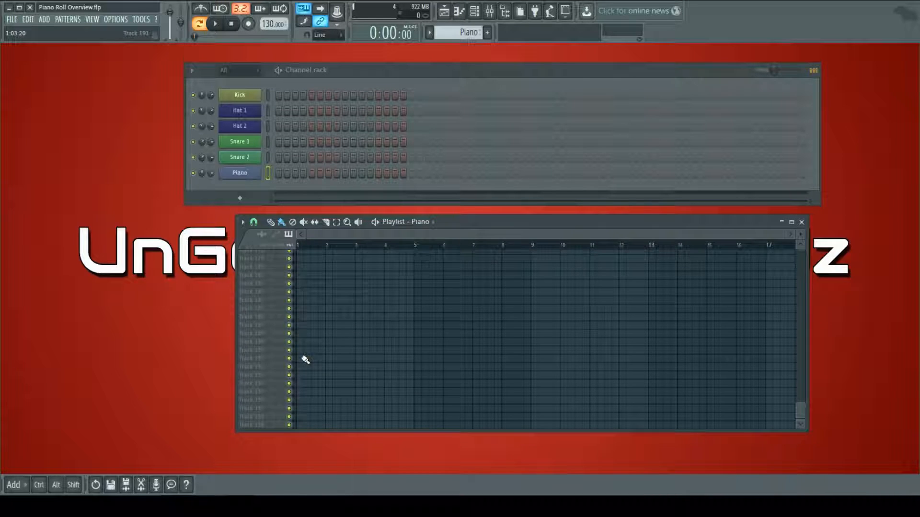
scroll(305, 360, up, 20)
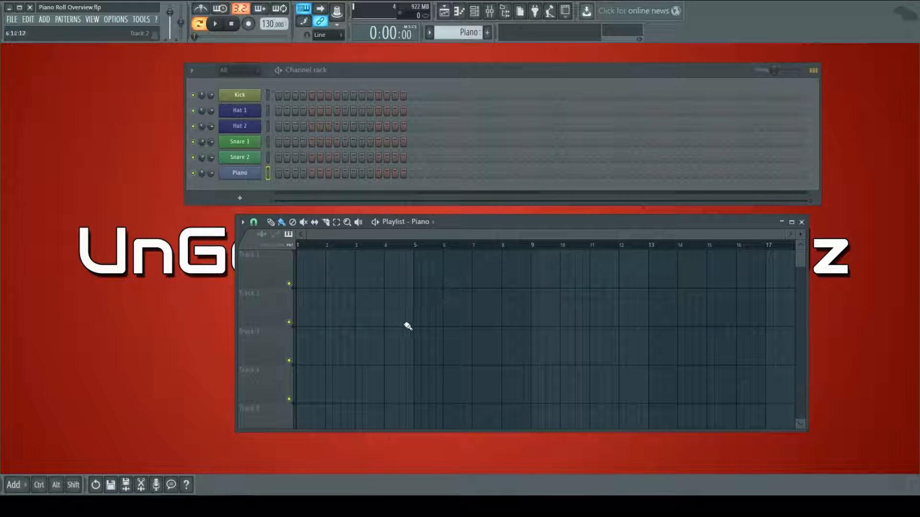
Try painting Piano pattern clips on Track 2 of the playlist, and delete them again
drag(378, 308, 433, 309)
right_click(416, 308)
right_click(384, 308)
Switch back and forth between the Drums 1 and Drums 2 patterns to compare them, ending on Drums 1
scroll(455, 33, up, 1)
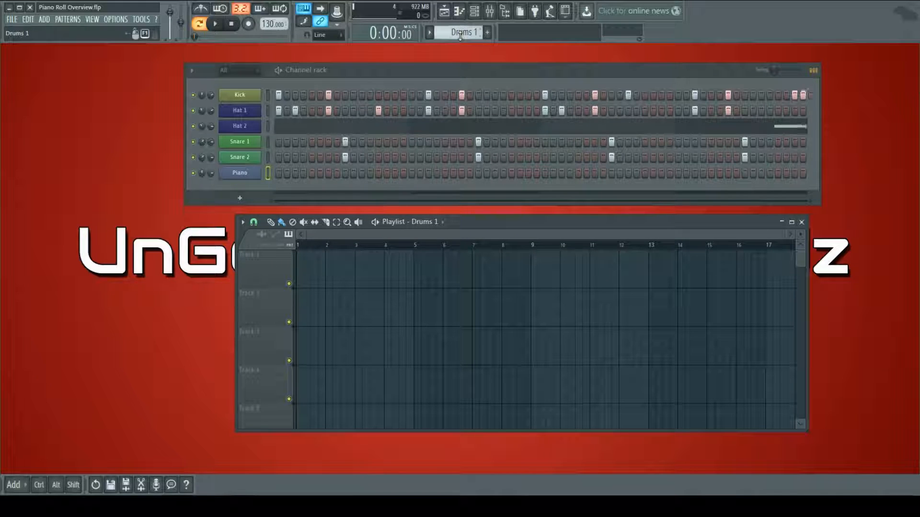
scroll(460, 33, down, 1)
scroll(460, 34, up, 1)
scroll(460, 33, up, 1)
scroll(458, 34, down, 1)
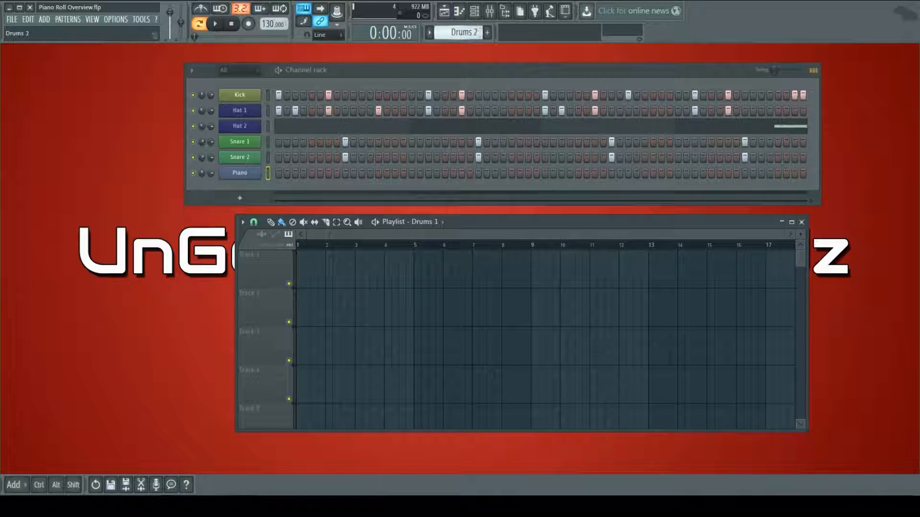
scroll(458, 35, up, 1)
scroll(458, 34, down, 1)
scroll(459, 36, up, 1)
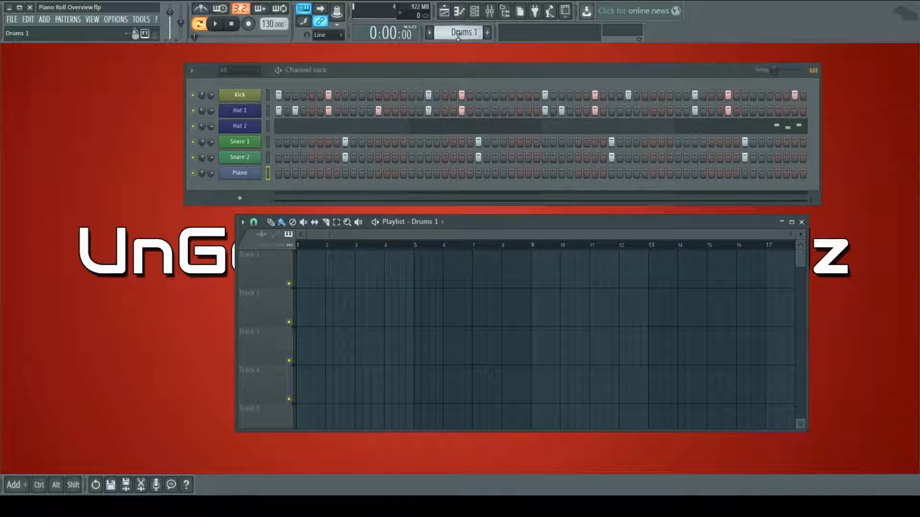
scroll(458, 37, down, 1)
scroll(458, 36, up, 2)
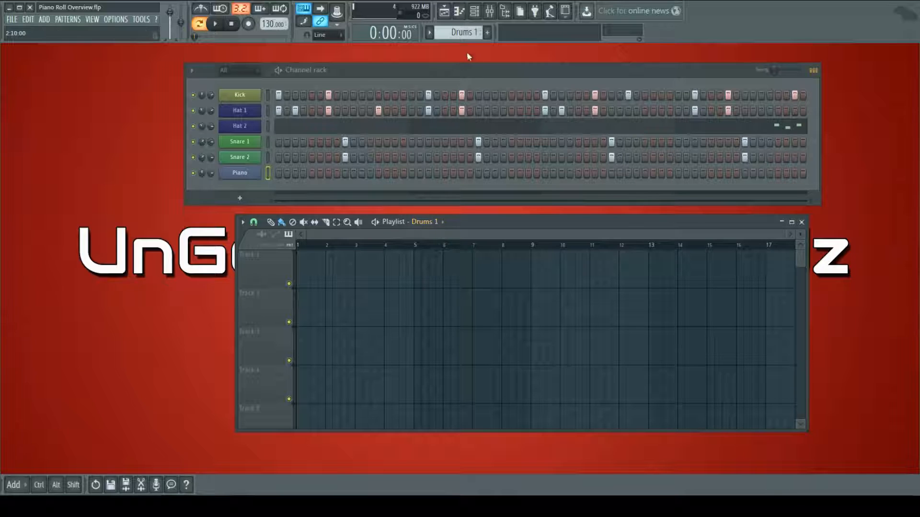
scroll(463, 37, down, 1)
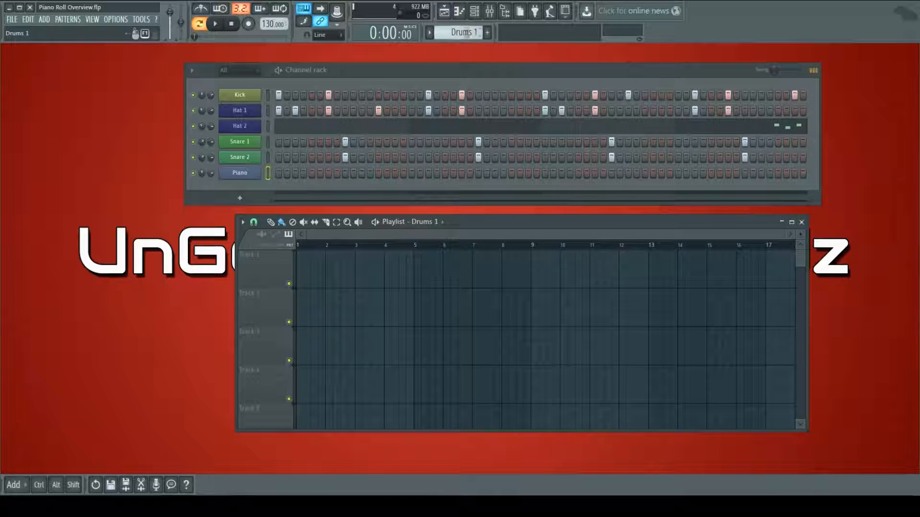
Paint a Drums 1 clip at bar 1 of Track 1 and a Drums 2 clip directly after it at bar 5
click(282, 222)
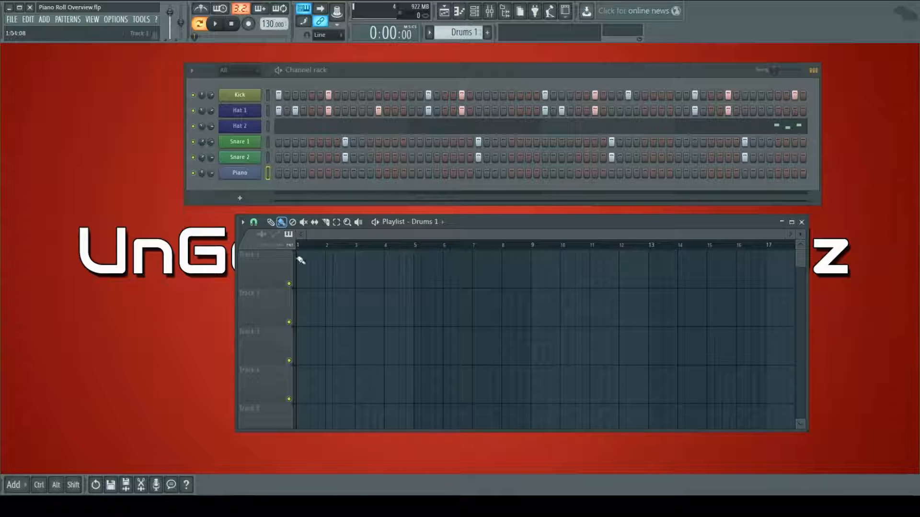
click(305, 267)
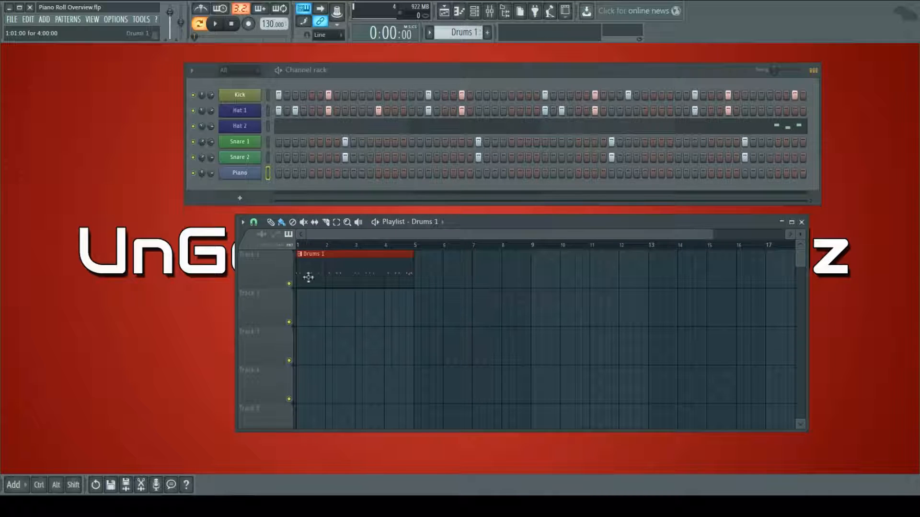
click(445, 224)
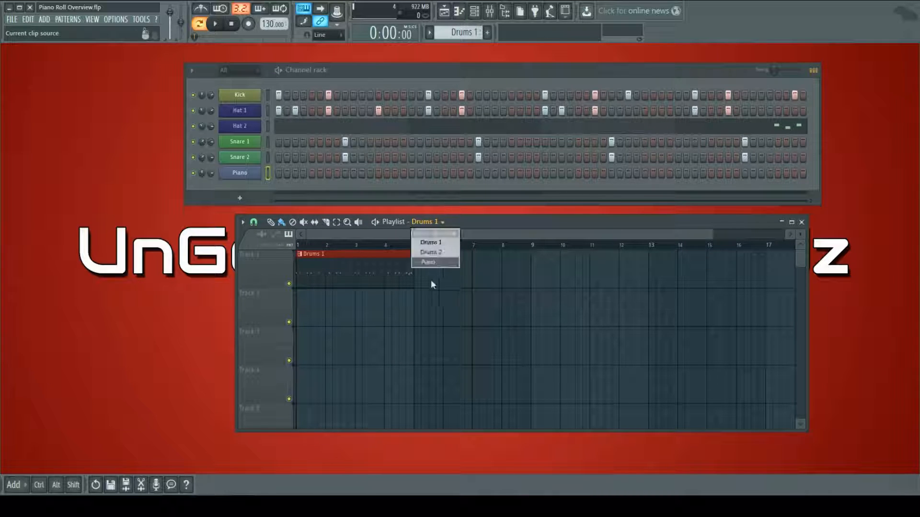
click(446, 261)
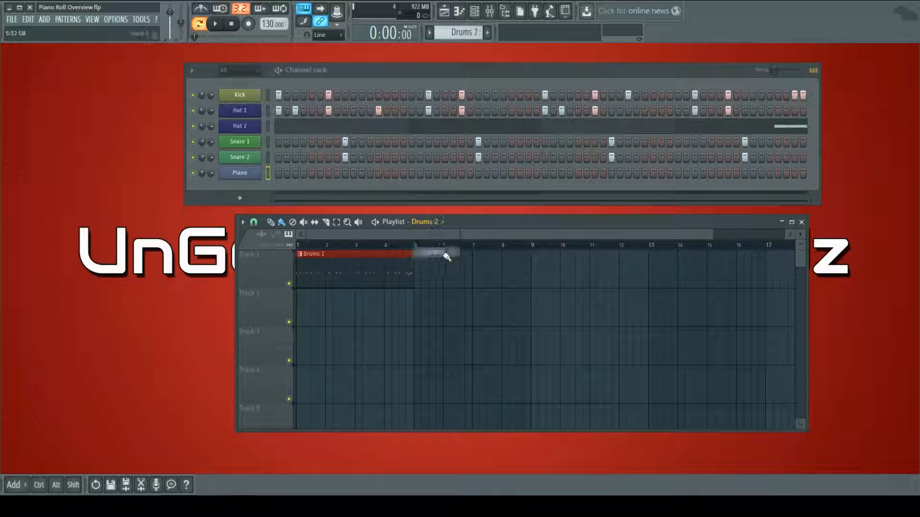
click(416, 273)
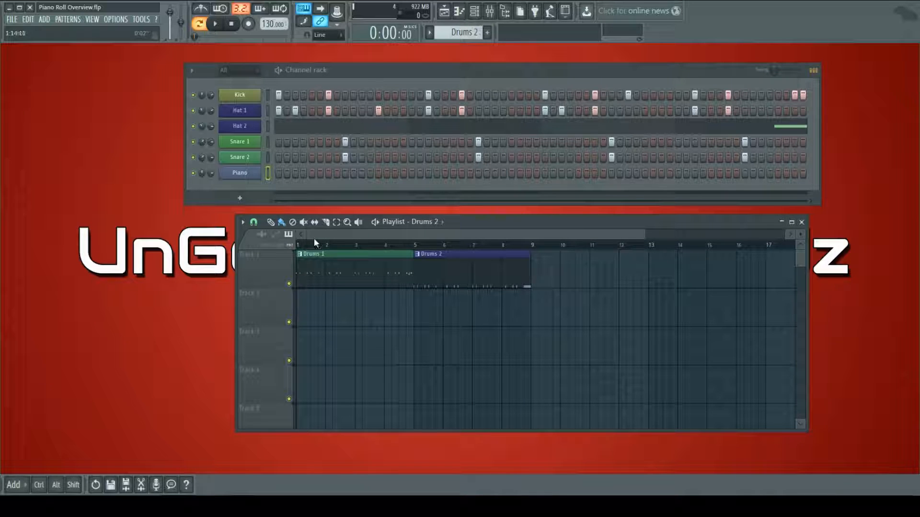
Switch playback to song mode, set the playhead at bar 1, and move the playlist window slightly left
click(200, 25)
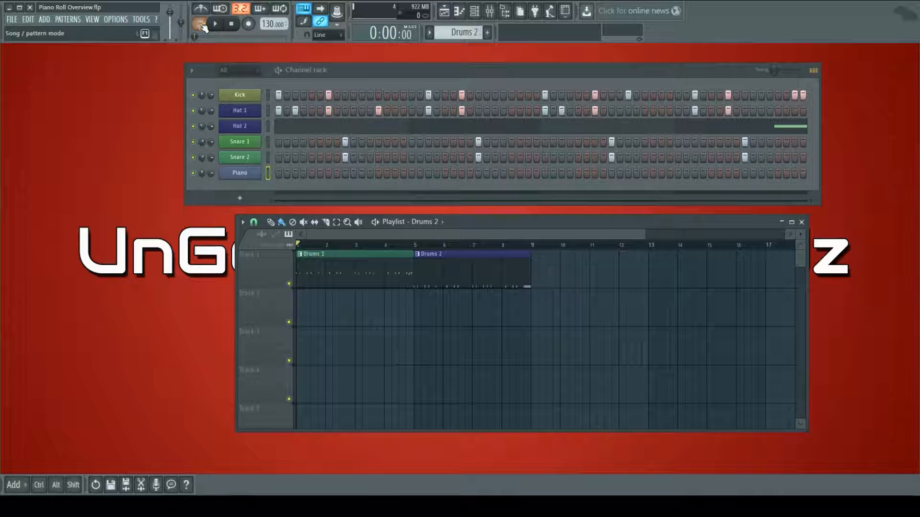
mouse_move(301, 244)
mouse_down()
mouse_move(497, 244)
mouse_move(285, 235)
mouse_up()
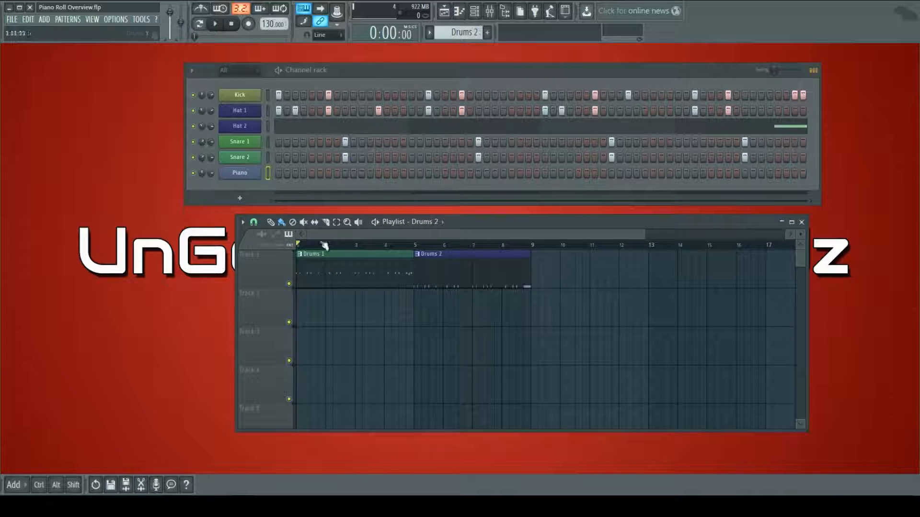
drag(487, 228, 463, 226)
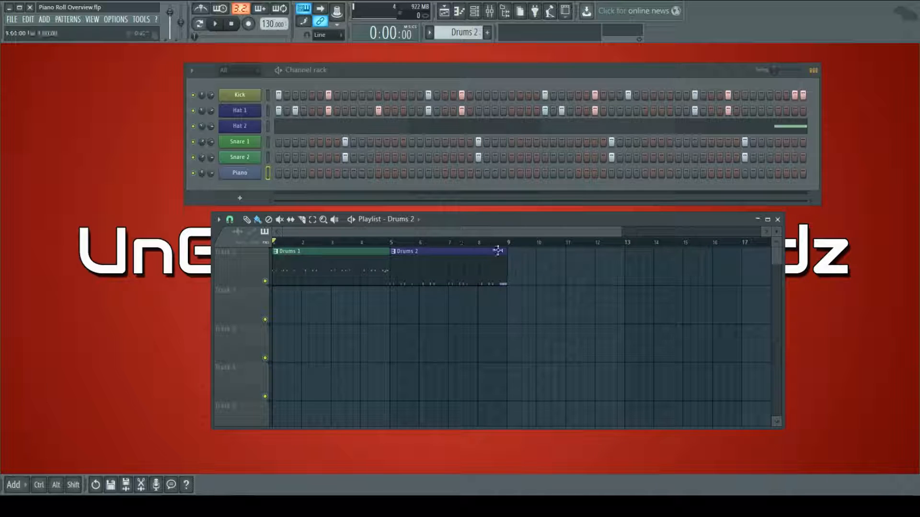
Place an extra Drums 2 clip just after bar 13, play the song across the gap, and delete the extra clip
click(644, 277)
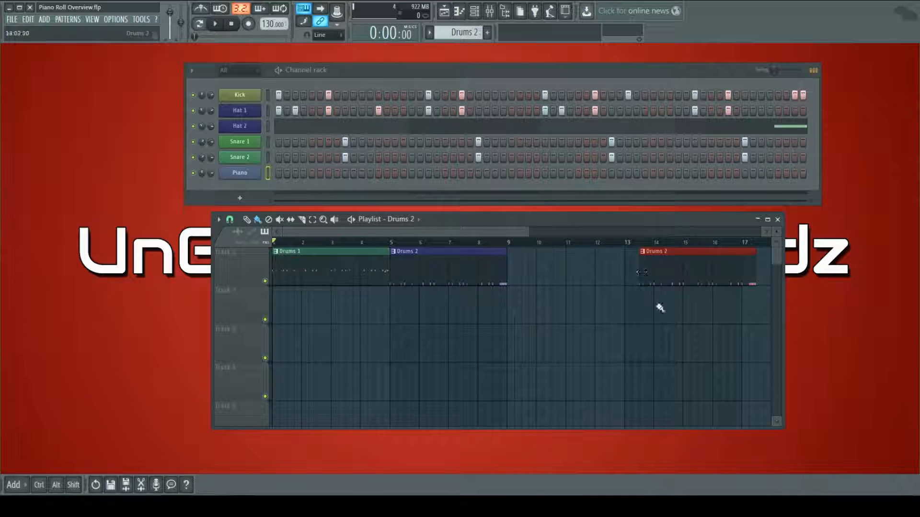
click(474, 244)
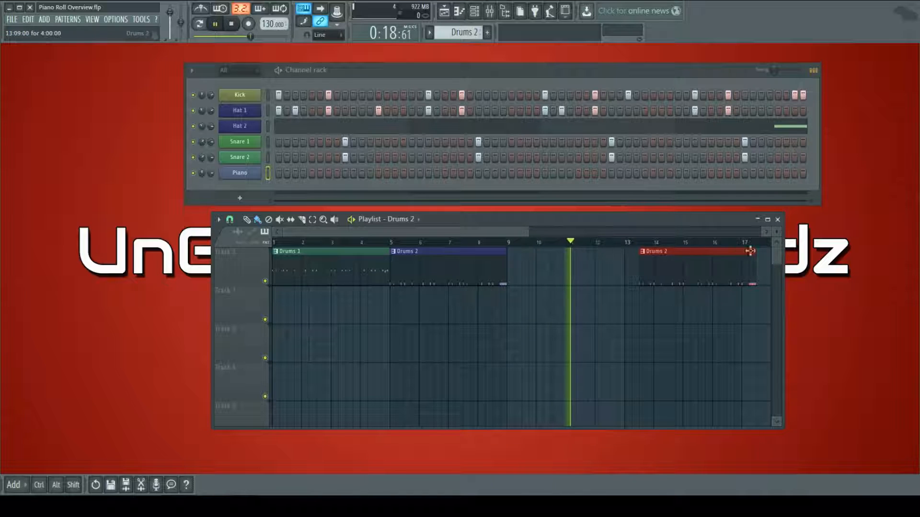
key(space)
right_click(641, 282)
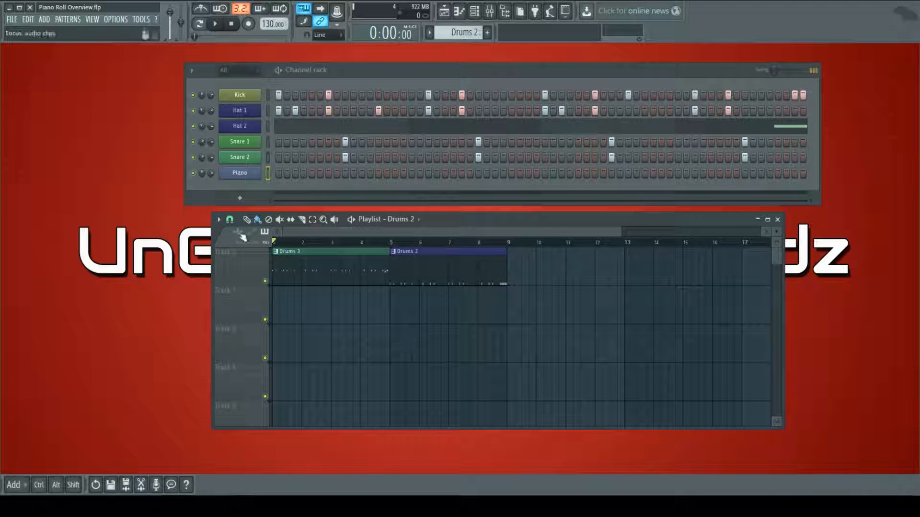
Switch to the Piano pattern and shift the channel rack and playlist windows slightly
scroll(457, 33, down, 1)
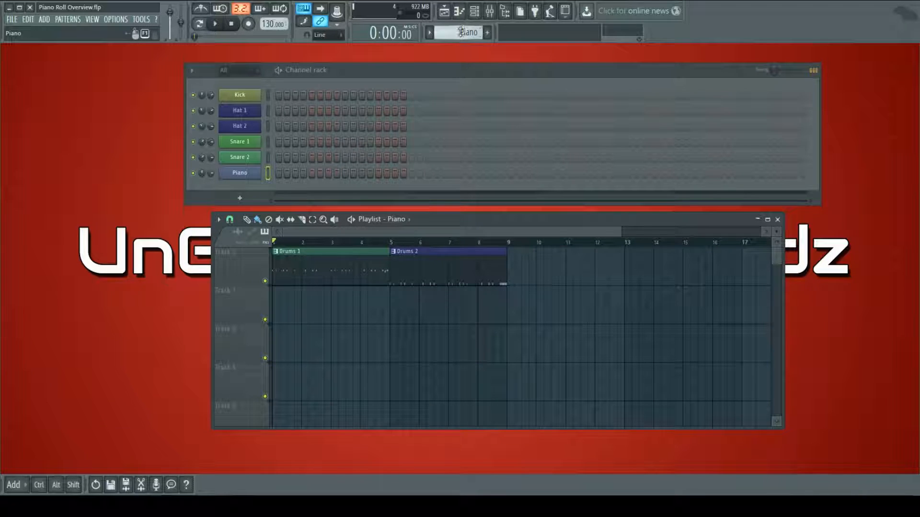
drag(440, 74, 444, 65)
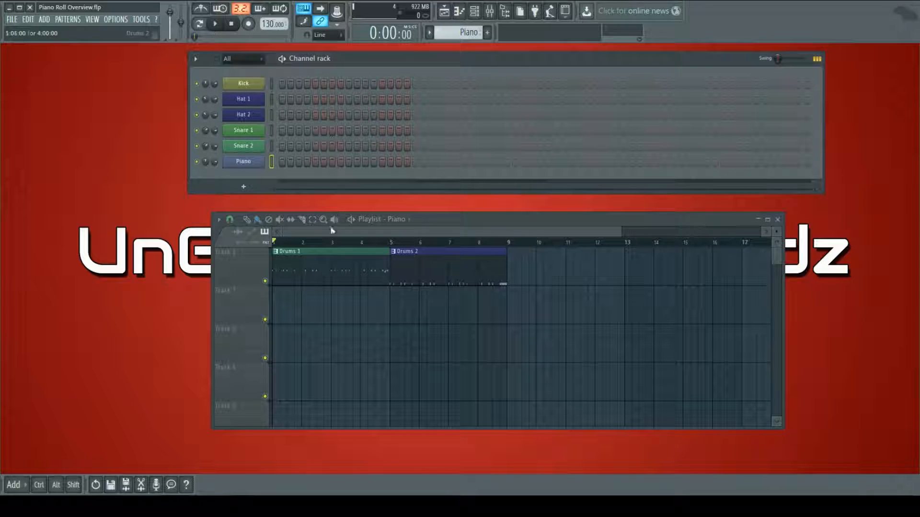
click(378, 229)
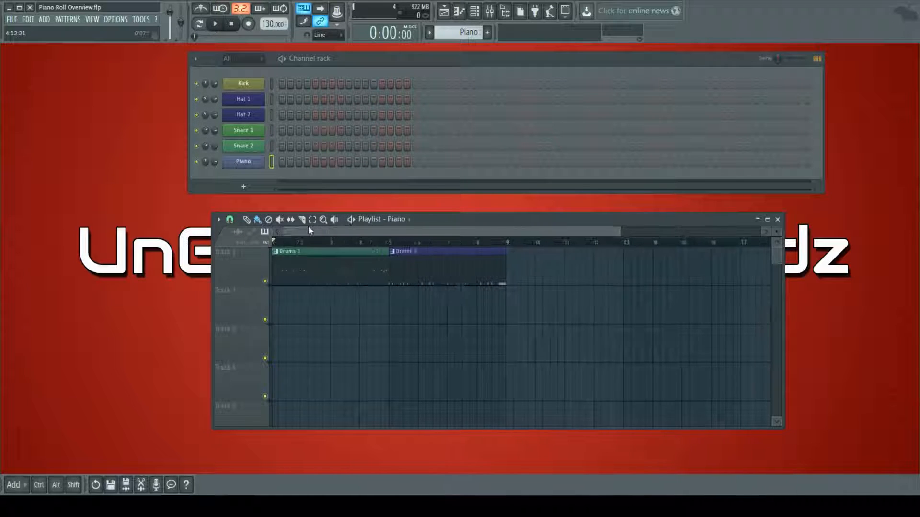
drag(451, 221, 475, 221)
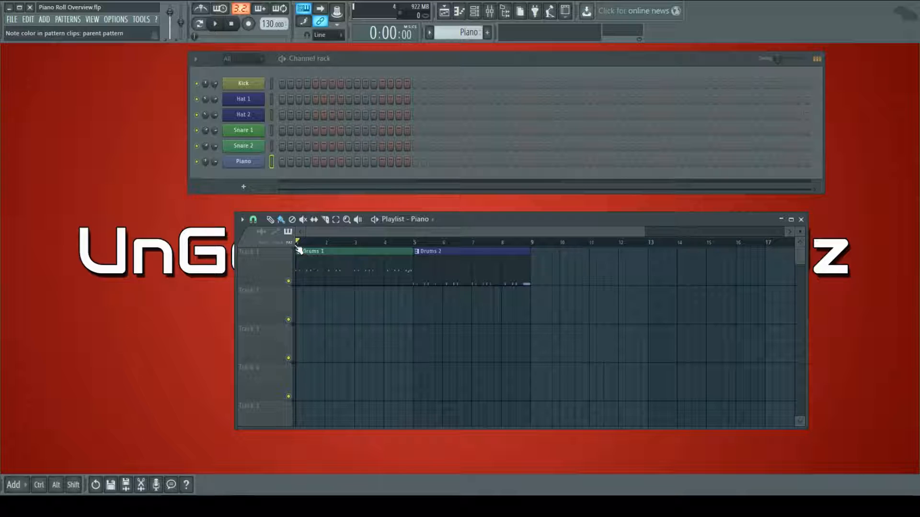
Enable recording, and briefly open the Piano channel's FL Keys plugin window before closing it again
click(248, 23)
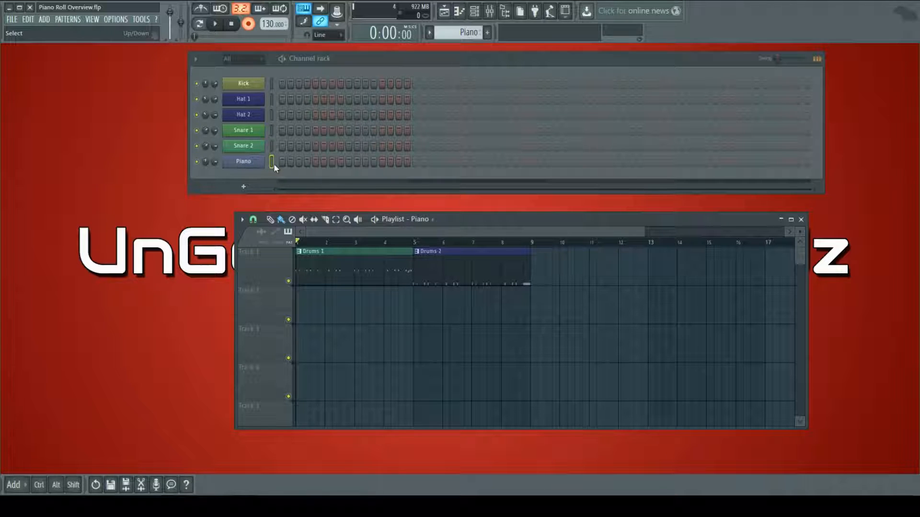
click(258, 165)
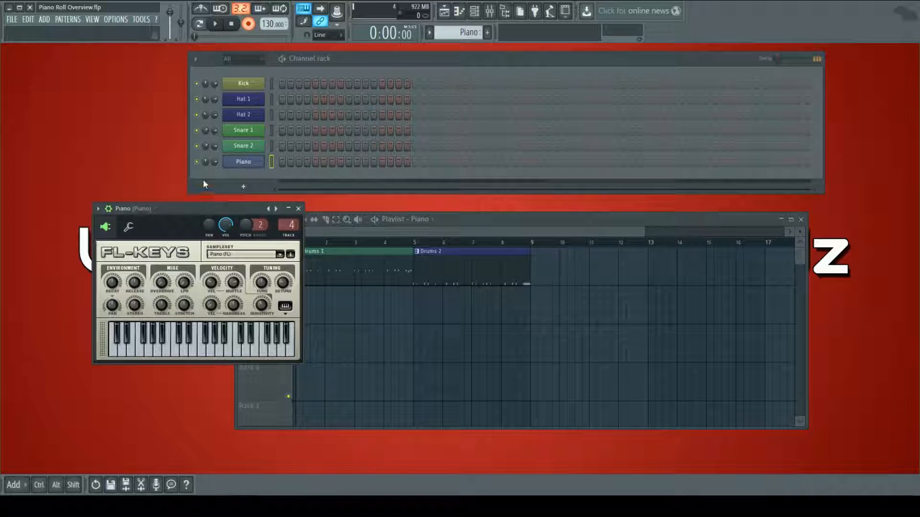
drag(362, 59, 389, 60)
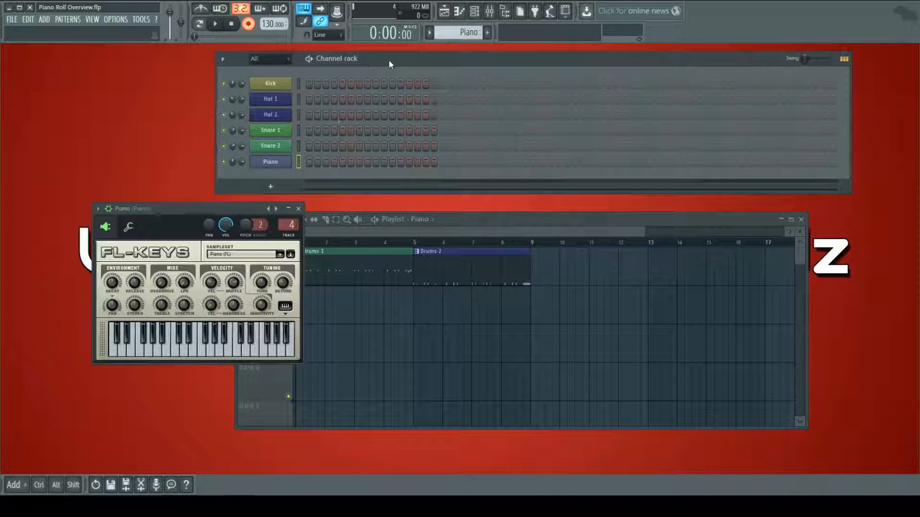
click(298, 209)
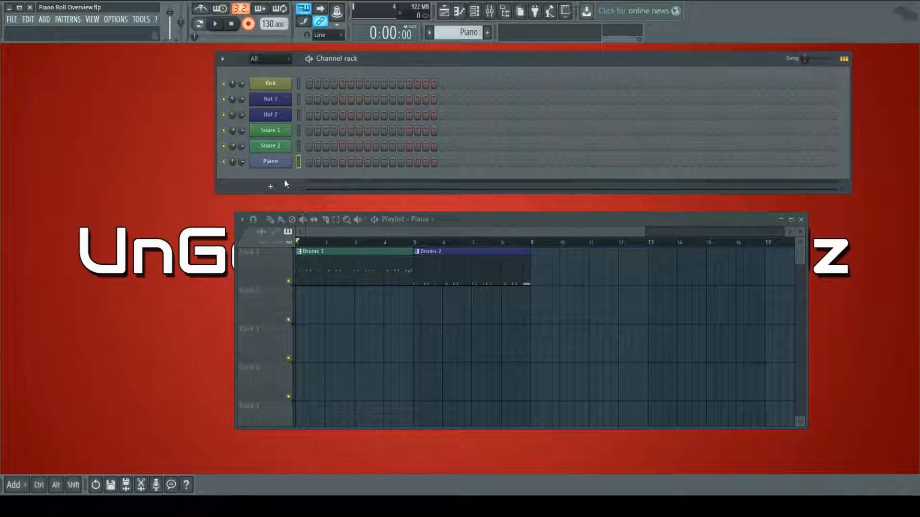
Review the plugins available for adding a new channel, and briefly show and hide the browser
click(272, 186)
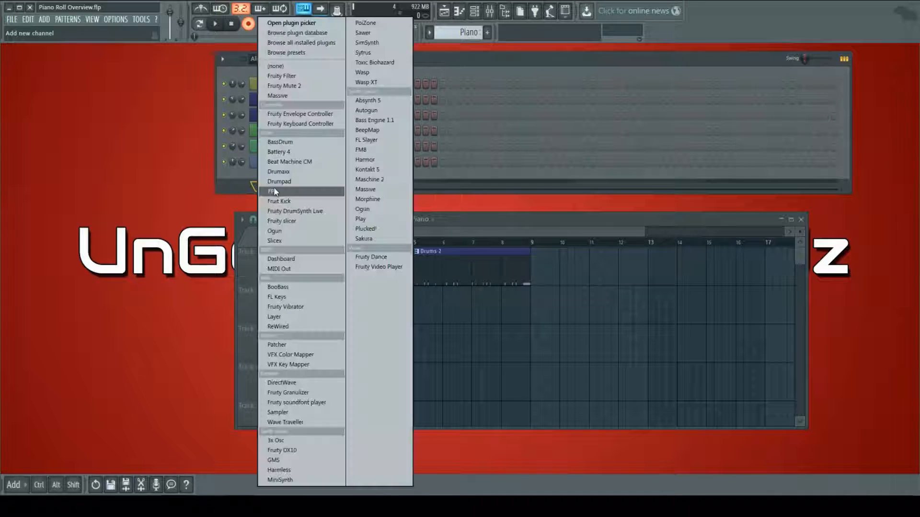
key(Escape)
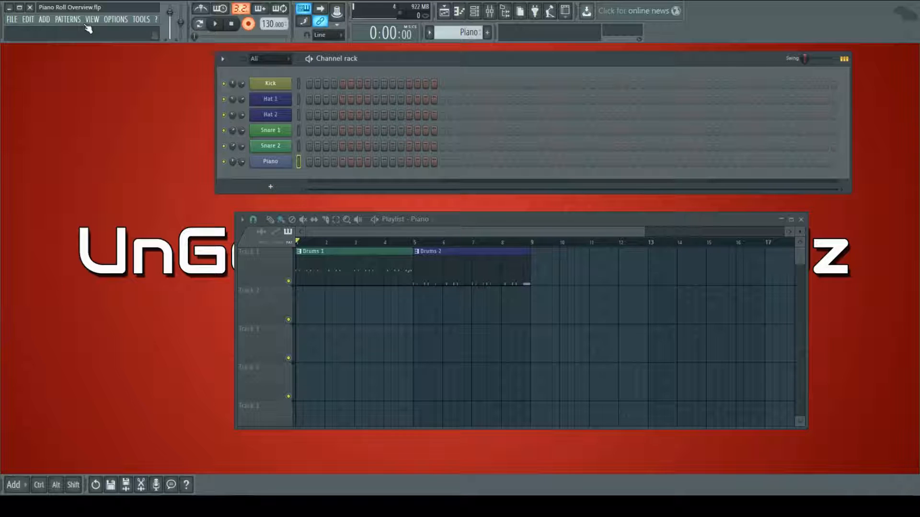
click(52, 21)
mouse_move(58, 31)
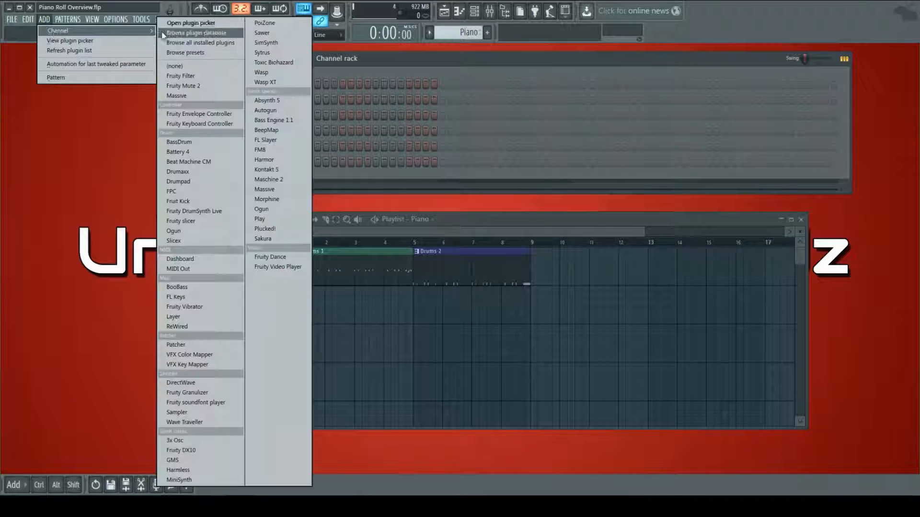
click(108, 160)
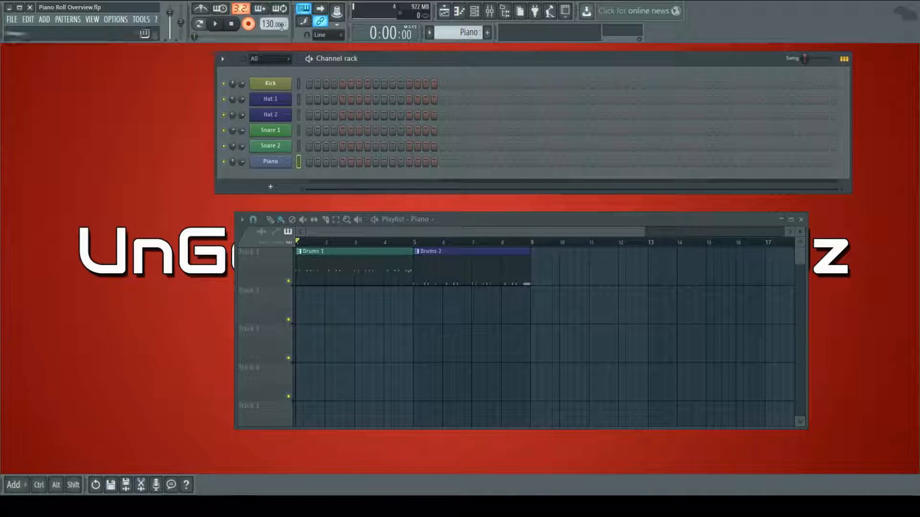
click(507, 11)
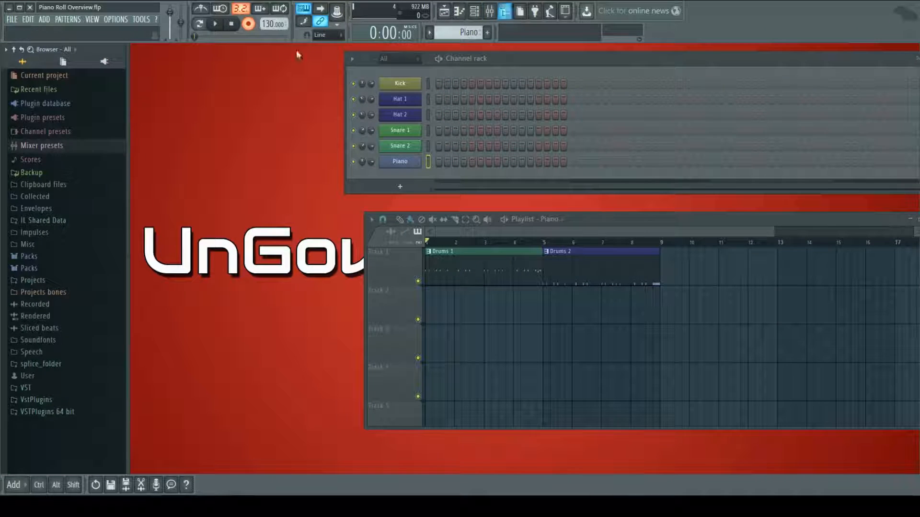
click(506, 11)
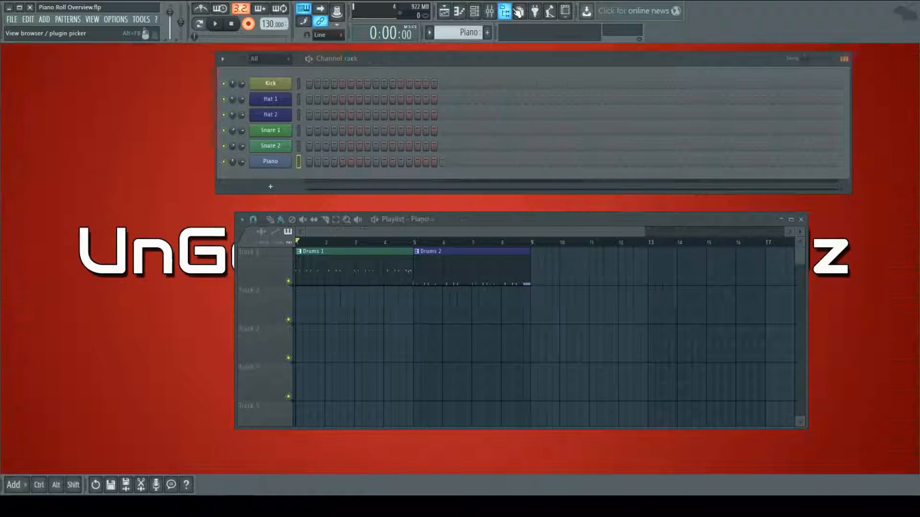
click(270, 188)
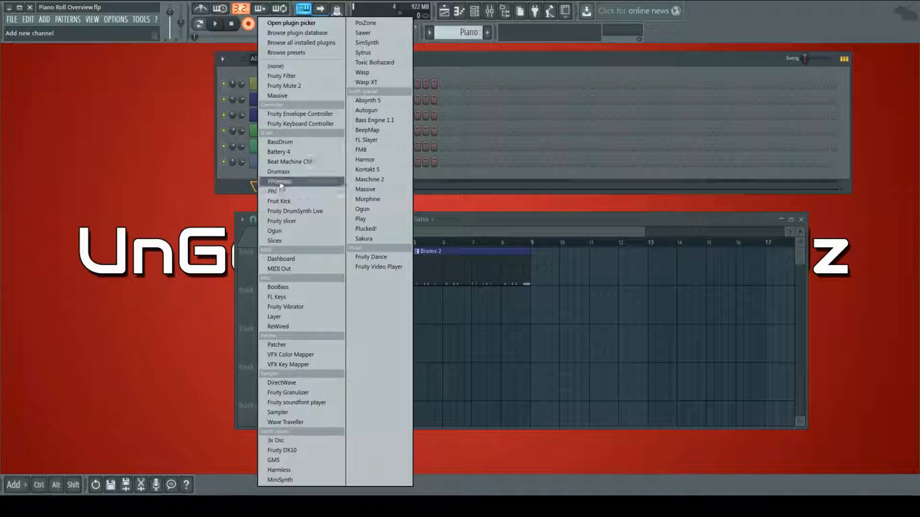
click(235, 190)
Replace the Piano channel's plugin with FL Keys and arrange the plugin and playlist windows side by side
right_click(261, 162)
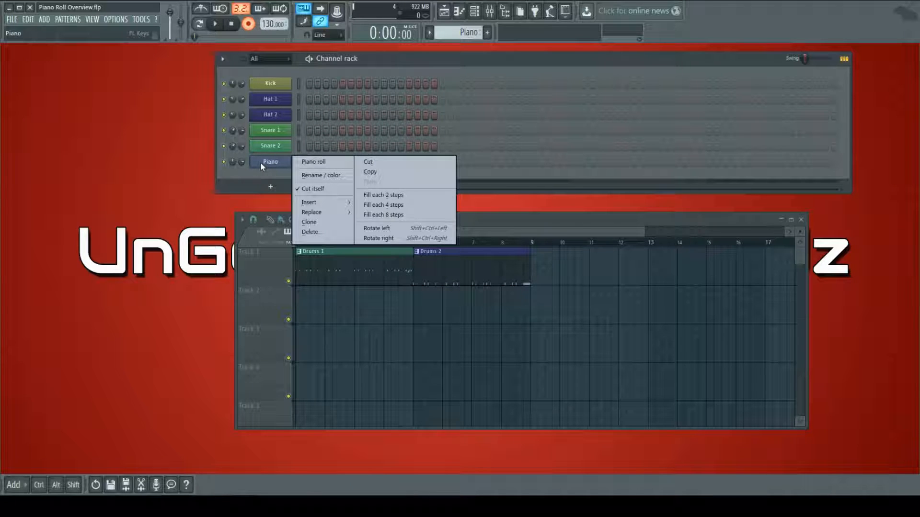
mouse_move(316, 213)
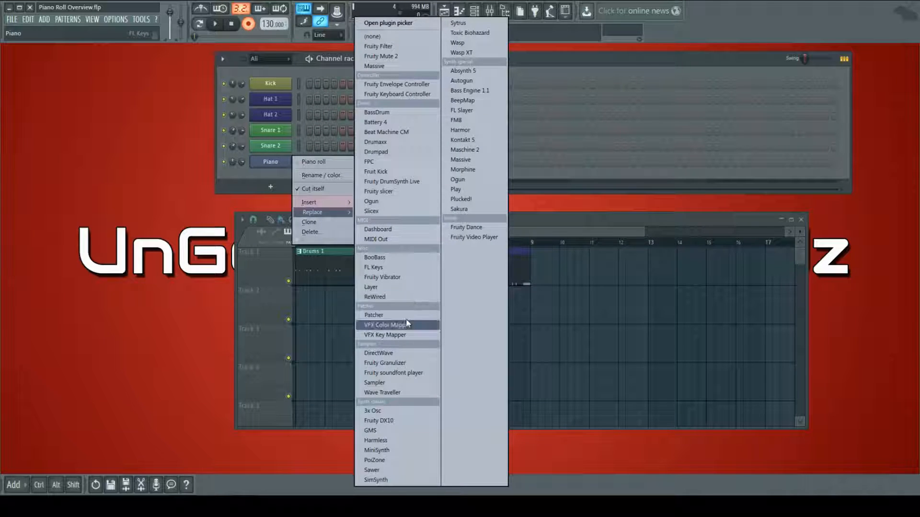
click(408, 274)
drag(240, 210, 221, 225)
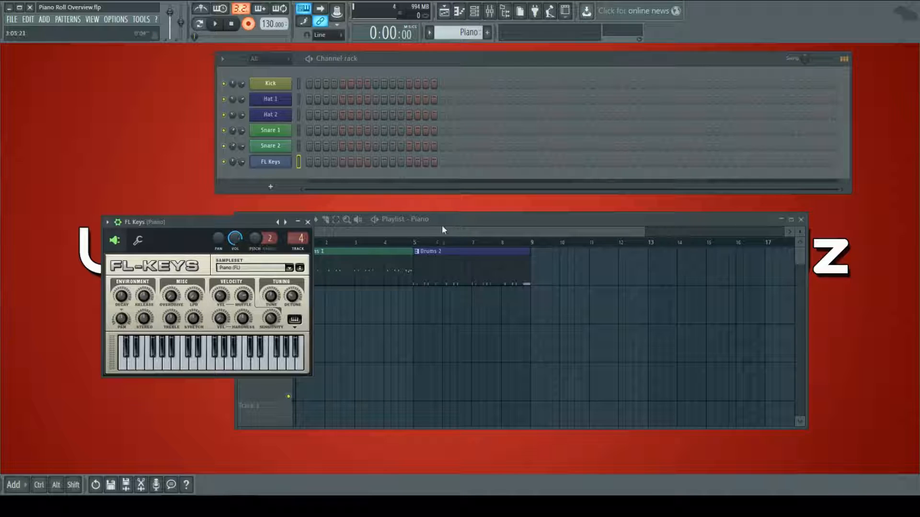
drag(443, 221, 546, 218)
drag(128, 217, 181, 211)
Audition several notes on the FL Keys on-screen keyboard
click(208, 335)
click(190, 344)
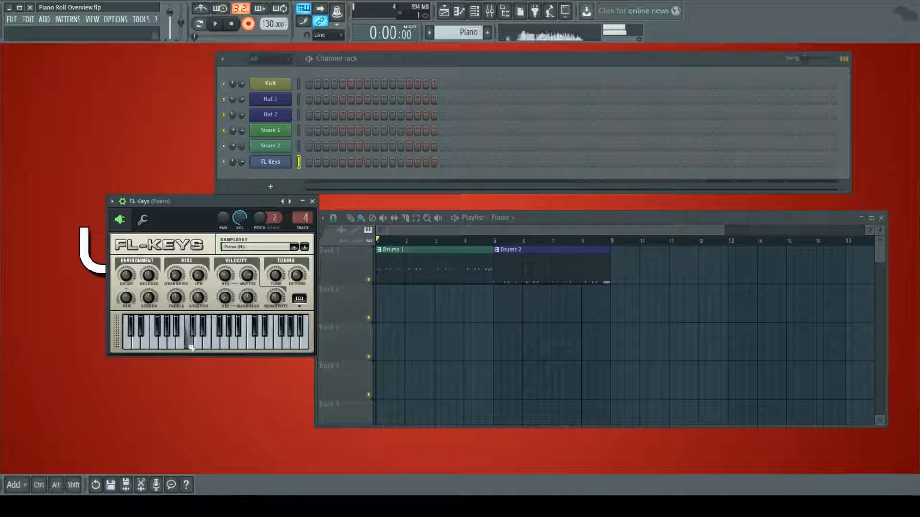
click(176, 344)
click(205, 344)
click(280, 343)
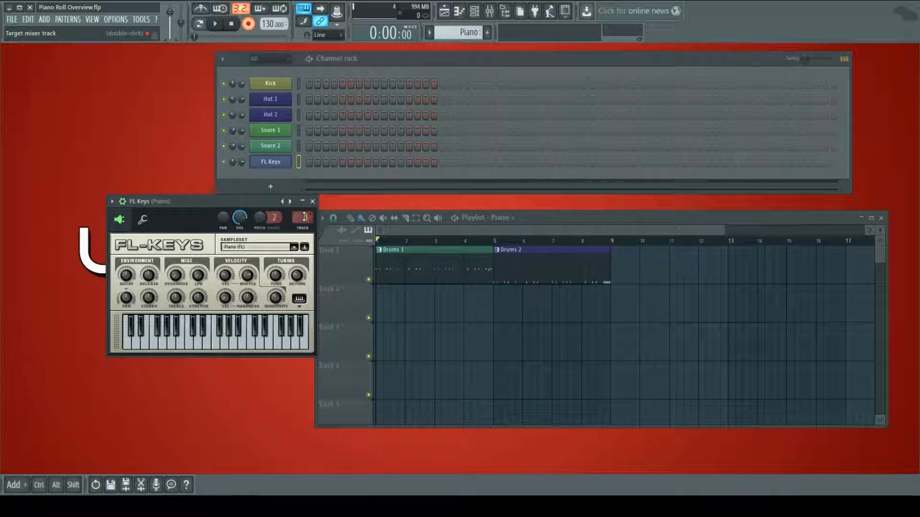
Route FL Keys to the Master mixer track, move its window aside, and show the mixer
scroll(304, 217, down, 1)
drag(276, 202, 241, 214)
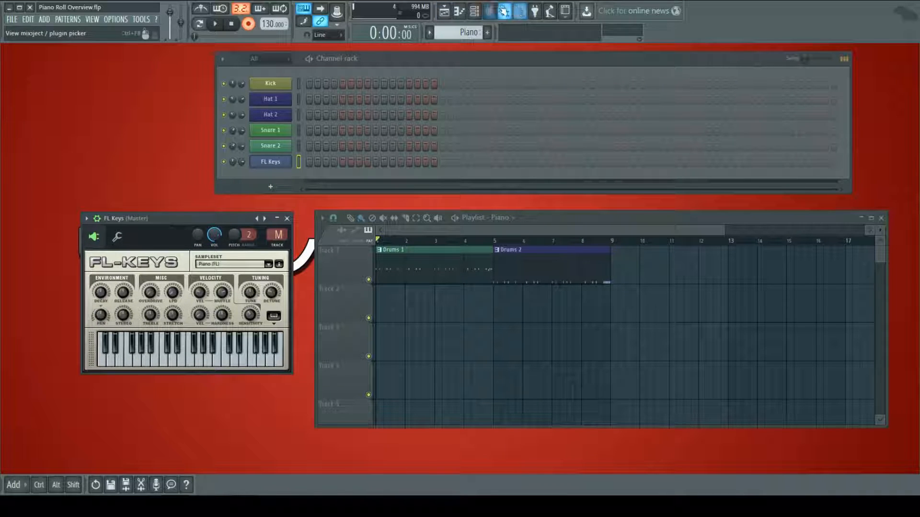
click(489, 12)
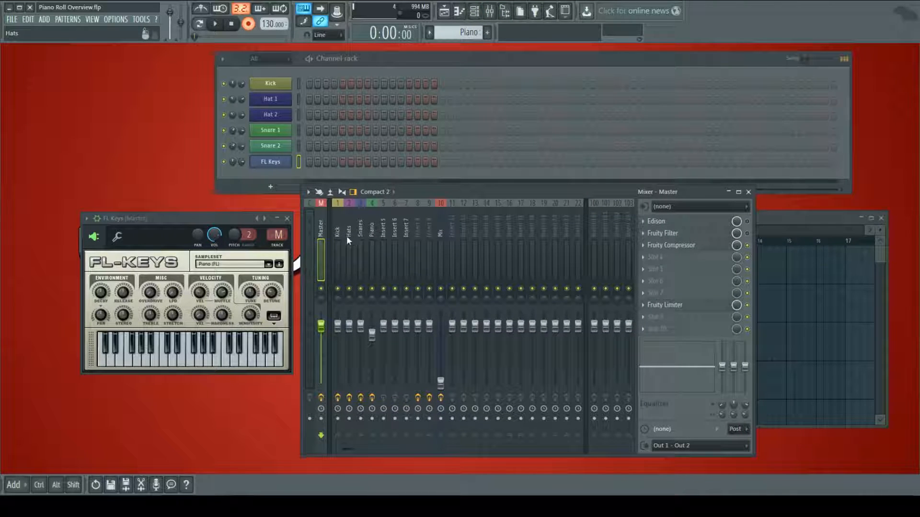
Select the Hats, Snares and Piano mixer tracks in turn to examine their effect slots
click(356, 234)
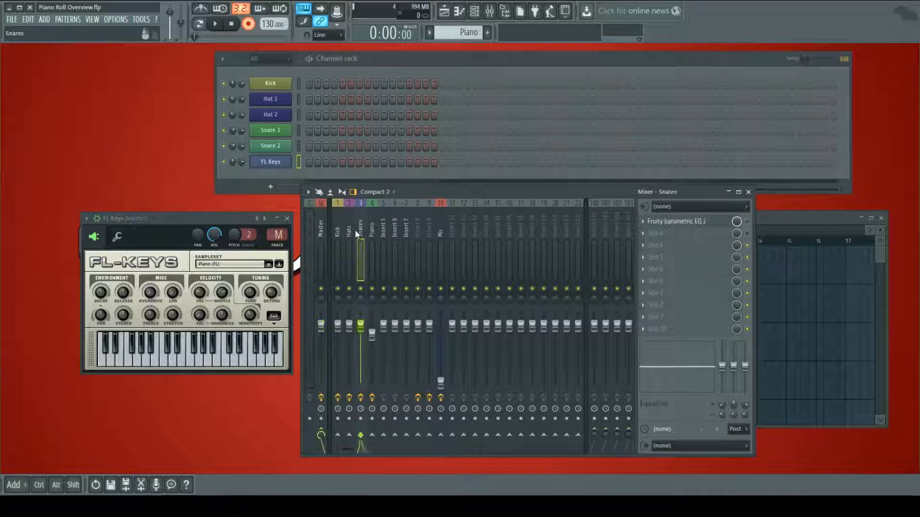
click(351, 230)
click(361, 231)
click(374, 230)
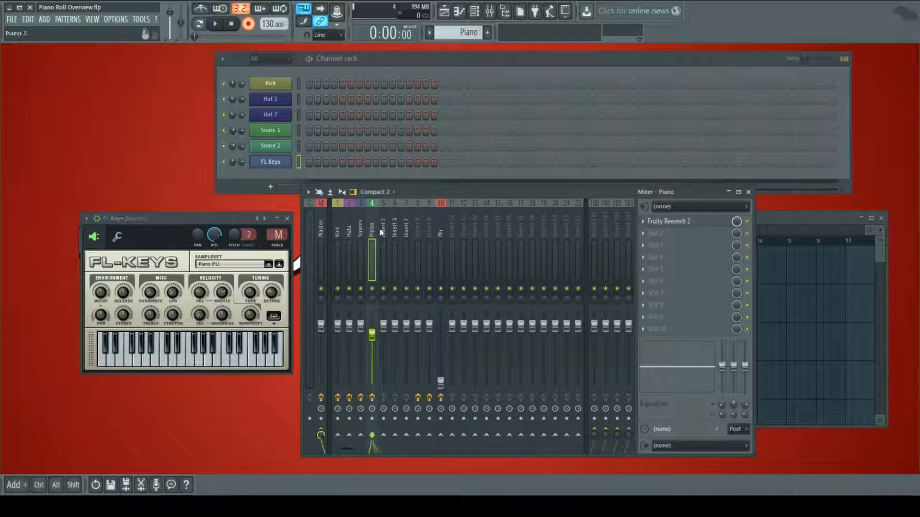
Reposition and reopen the FL Keys window, and route the channel to mixer track 4, Piano
click(279, 234)
drag(278, 235, 222, 218)
click(261, 165)
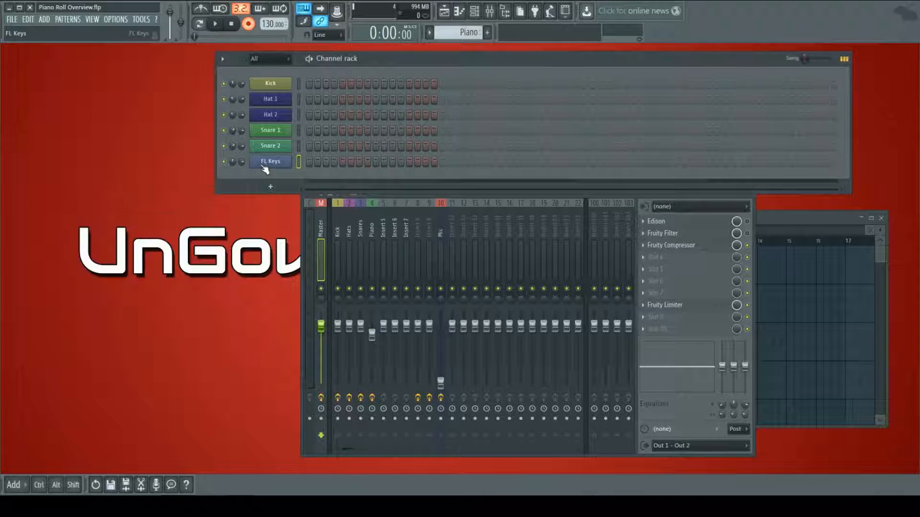
click(266, 165)
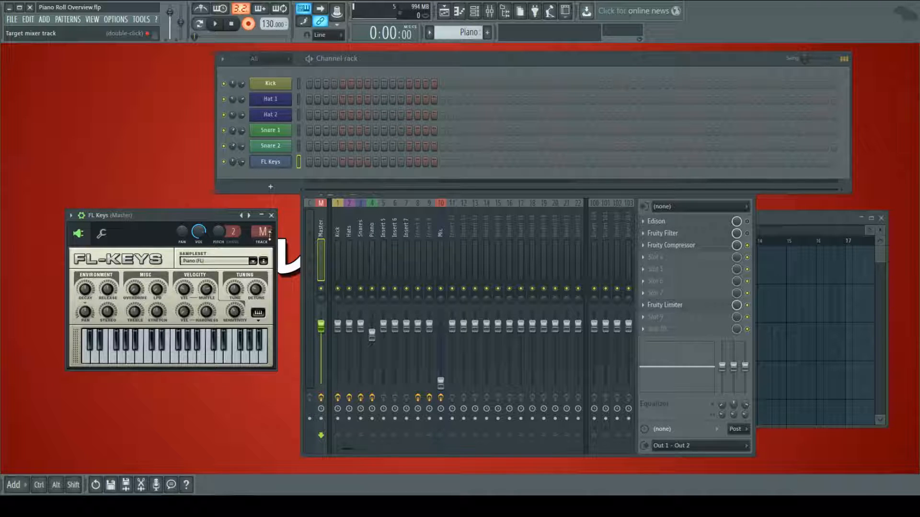
drag(263, 233, 263, 235)
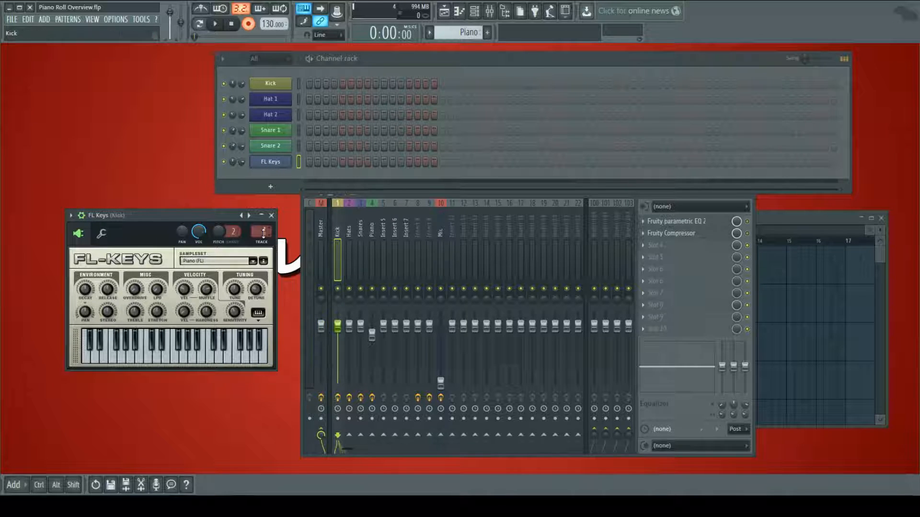
scroll(263, 233, up, 2)
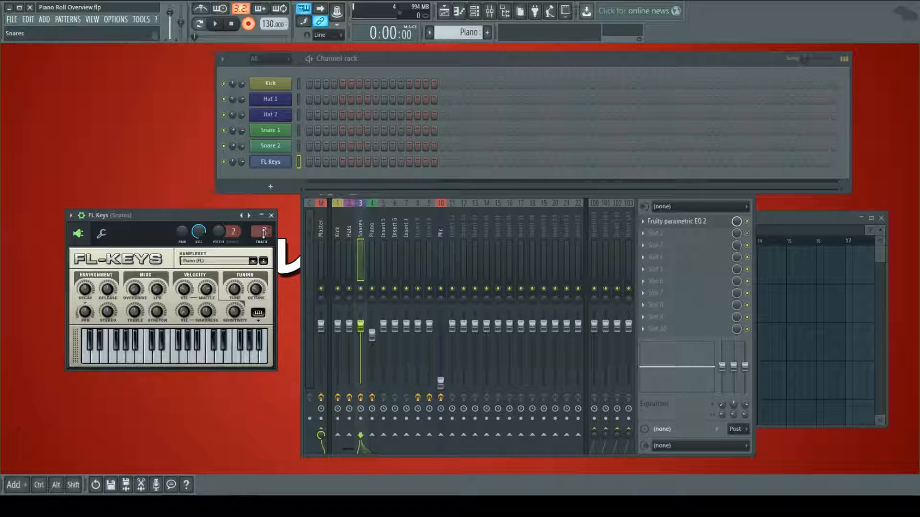
scroll(263, 234, up, 1)
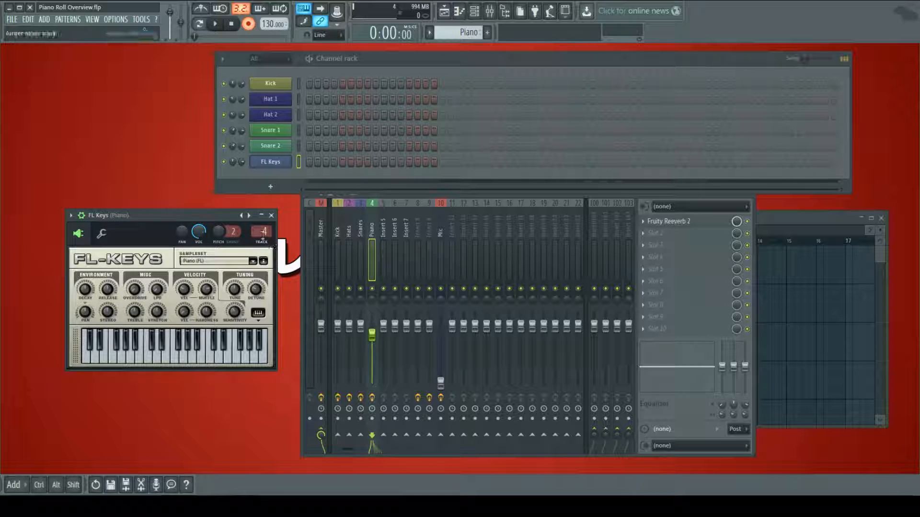
scroll(262, 233, down, 1)
scroll(262, 233, up, 1)
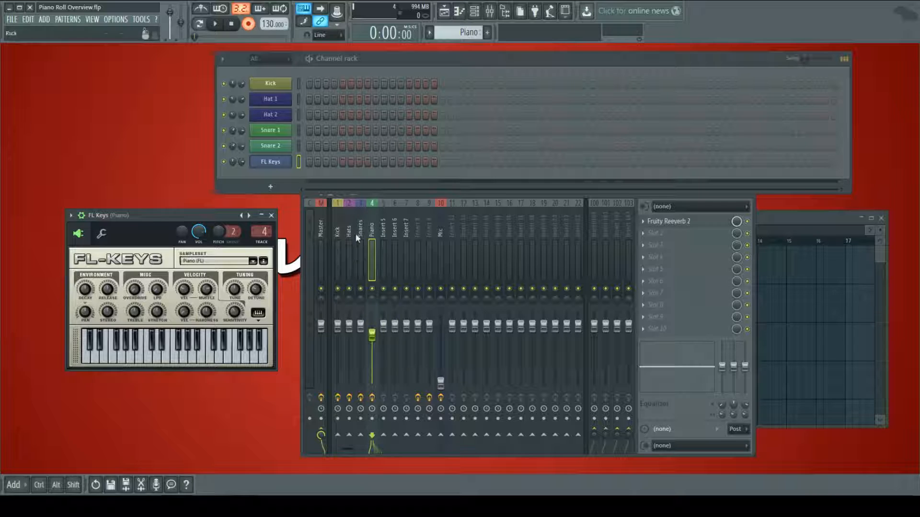
Inspect the Fruity Reeverb 2 effect on the Piano mixer track, and close both the effect and the mixer
click(690, 226)
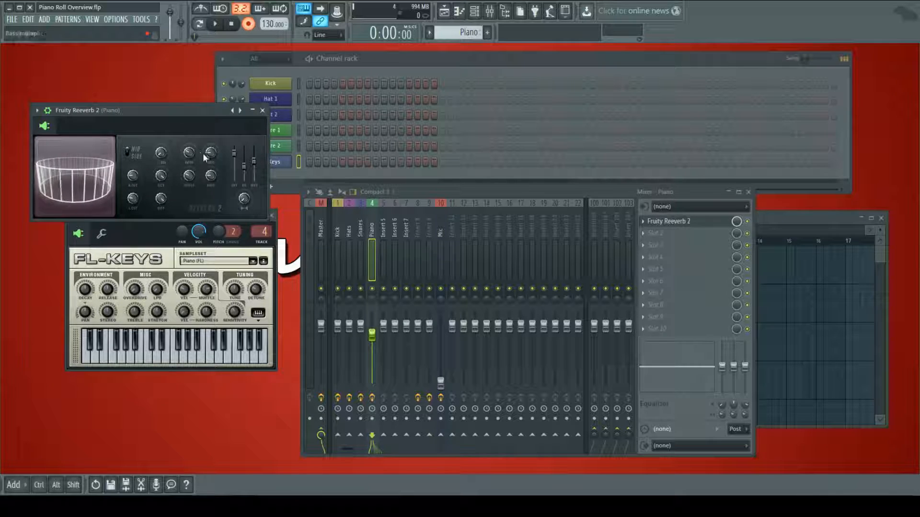
click(262, 111)
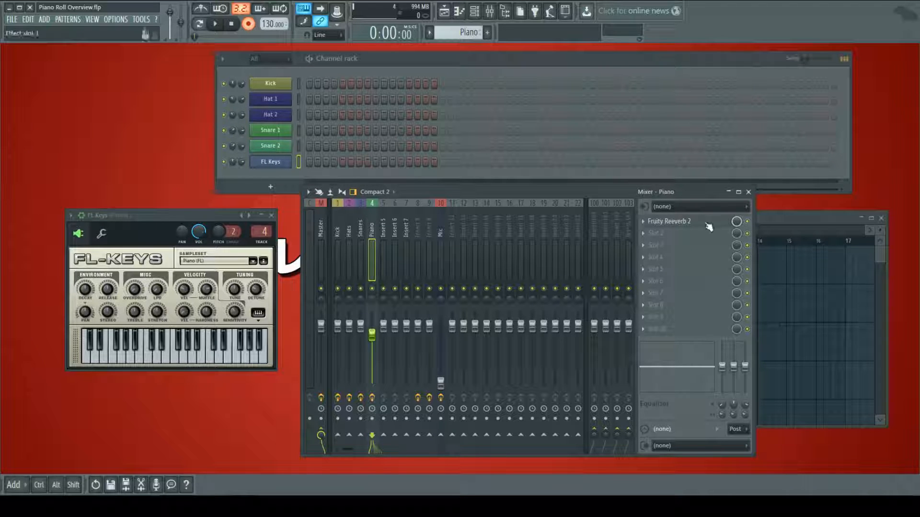
drag(629, 192, 654, 195)
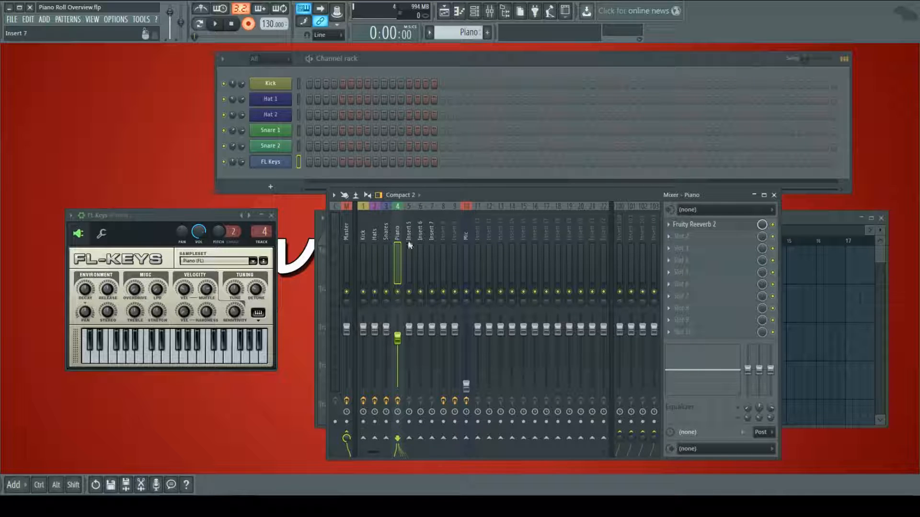
drag(470, 200, 469, 224)
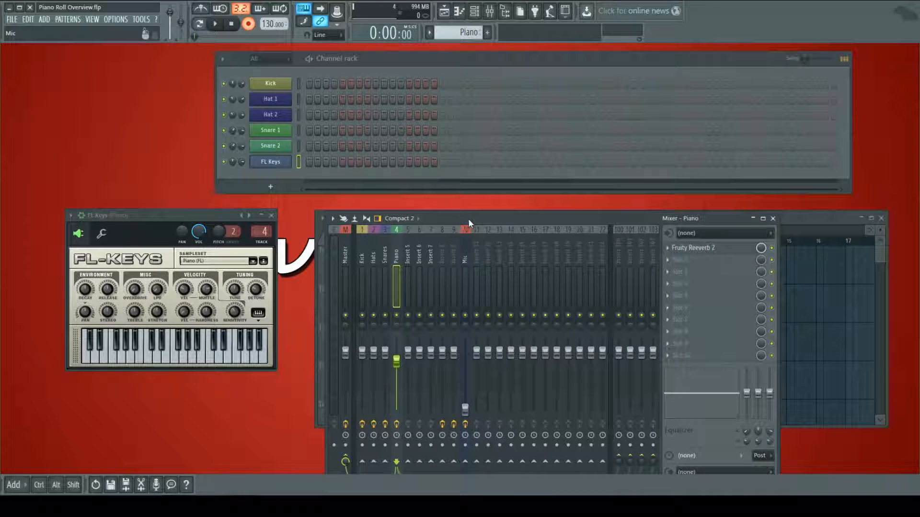
click(772, 219)
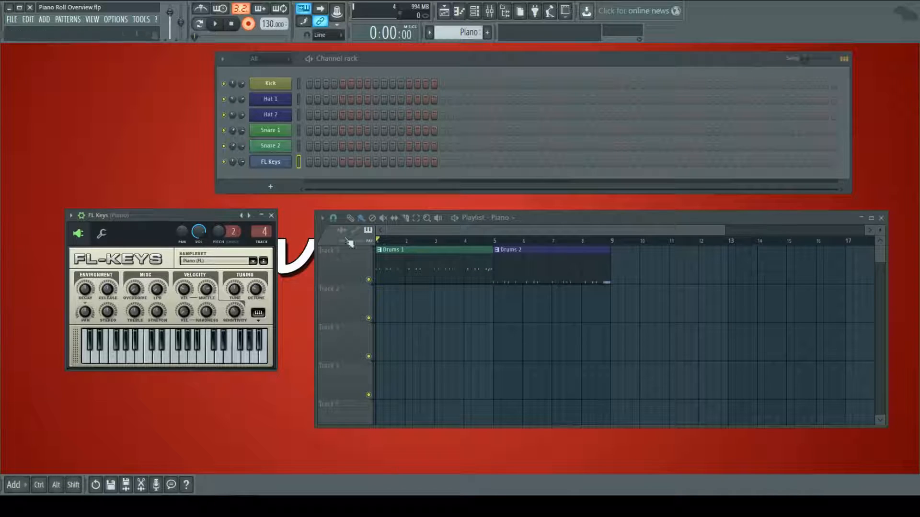
Close the FL Keys window and record piano chords into the Piano pattern
drag(217, 218, 244, 213)
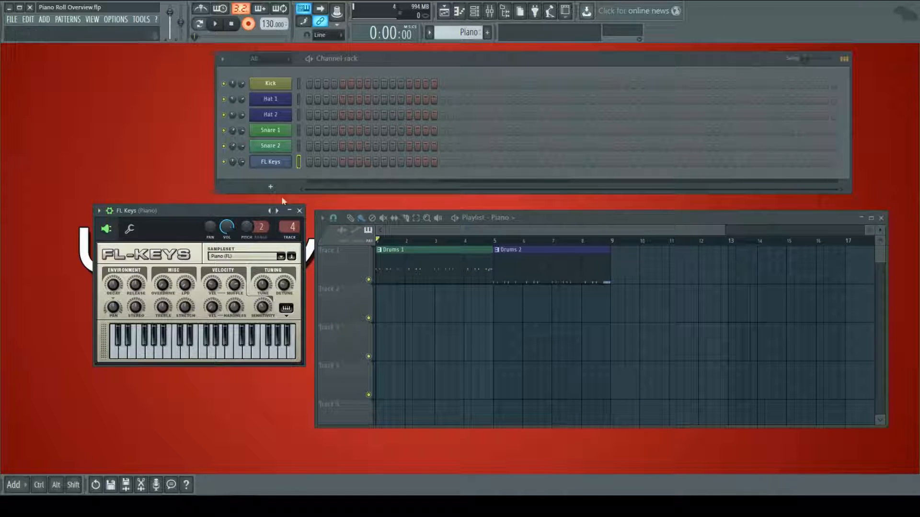
click(299, 211)
click(279, 163)
click(278, 163)
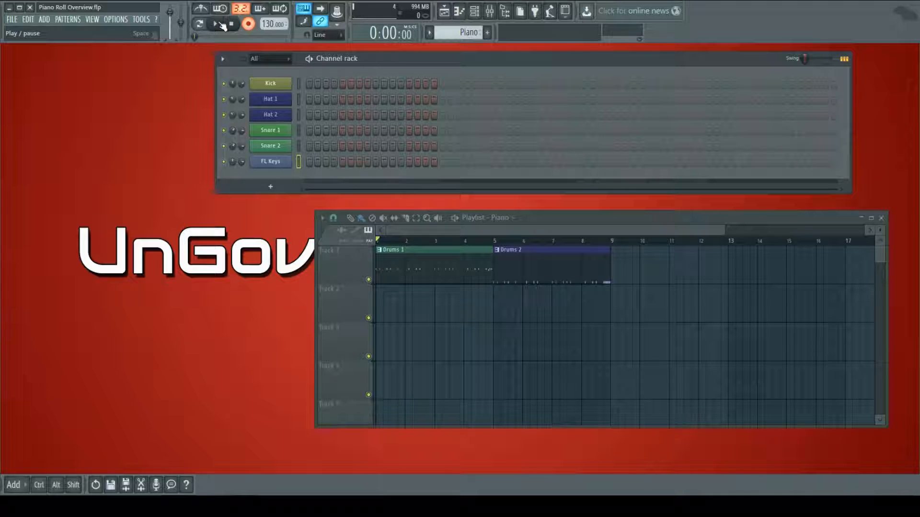
click(223, 25)
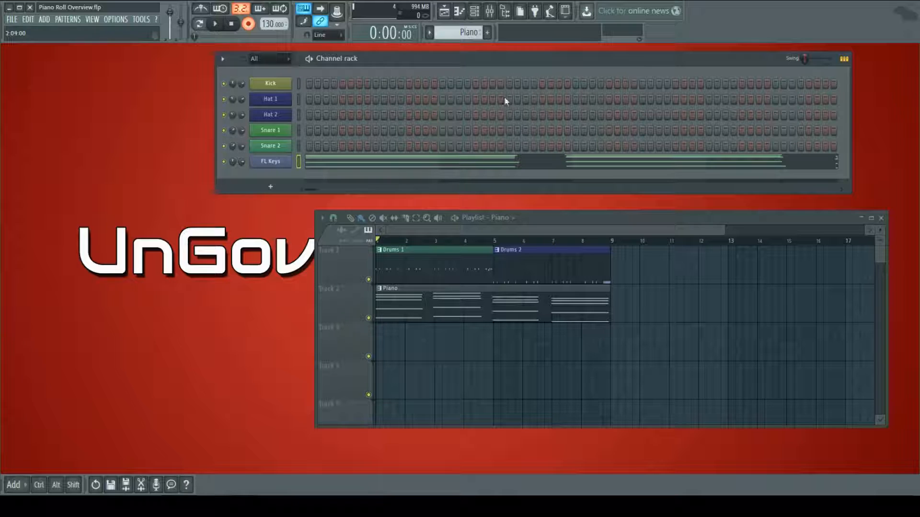
Open the FL Keys piano roll from its channel, and reposition the channel rack and piano roll windows
drag(484, 65, 444, 72)
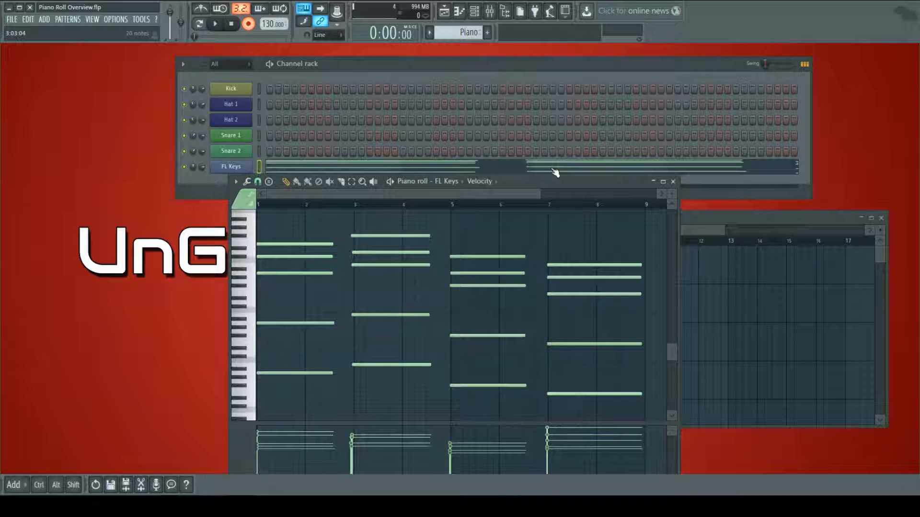
click(556, 168)
drag(517, 181, 429, 144)
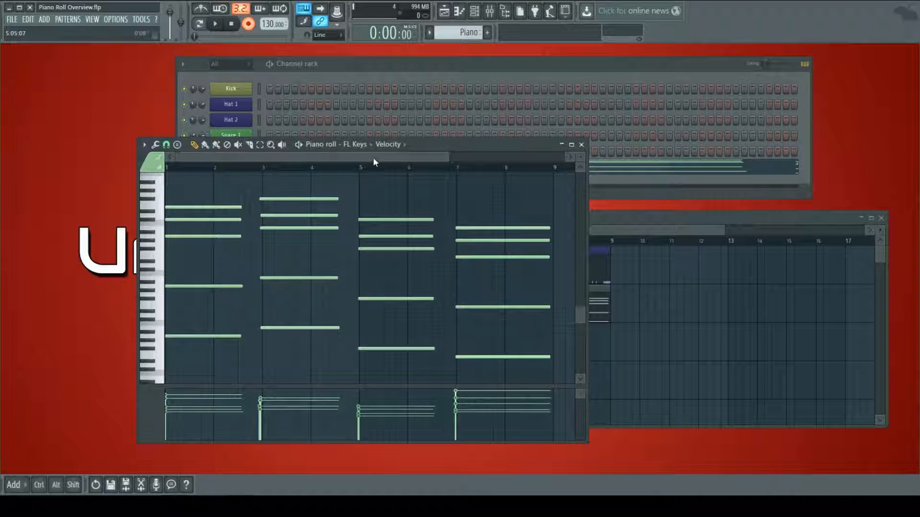
mouse_move(373, 157)
mouse_down()
mouse_move(402, 154)
mouse_move(363, 158)
mouse_up()
Inspect the recorded Piano clip in the playlist, close the playlist and bring the piano roll into clear view
click(604, 216)
drag(466, 305, 425, 296)
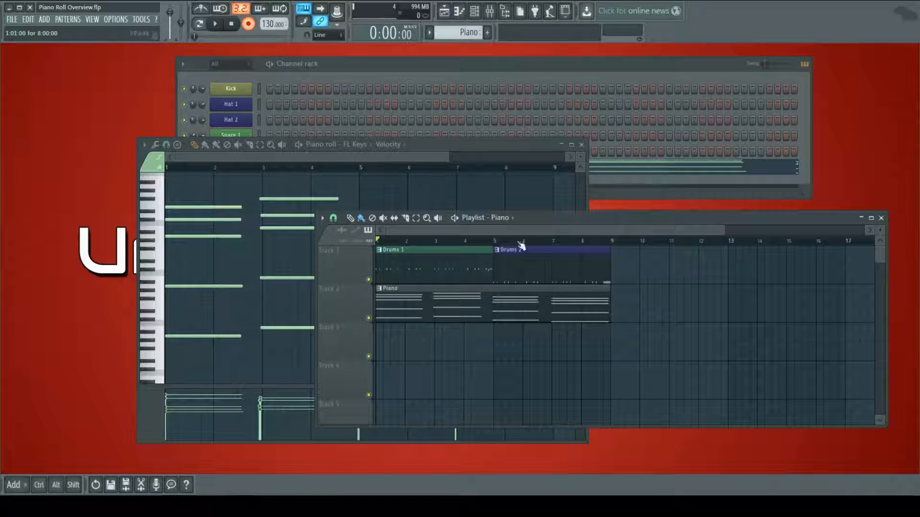
click(532, 146)
click(881, 218)
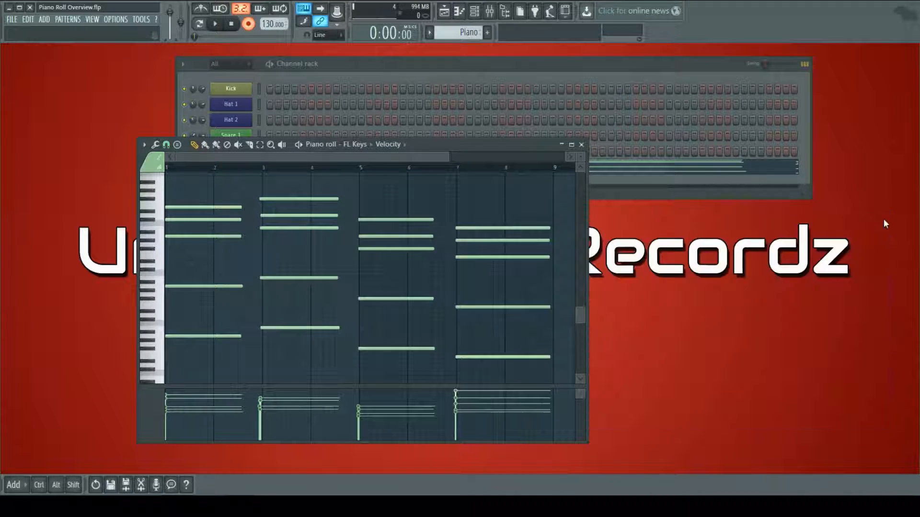
drag(516, 146, 586, 140)
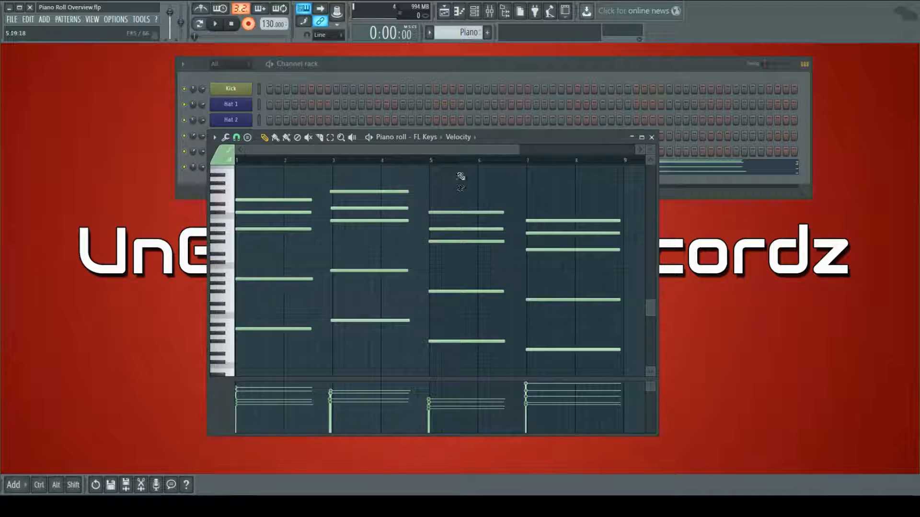
drag(518, 152, 489, 151)
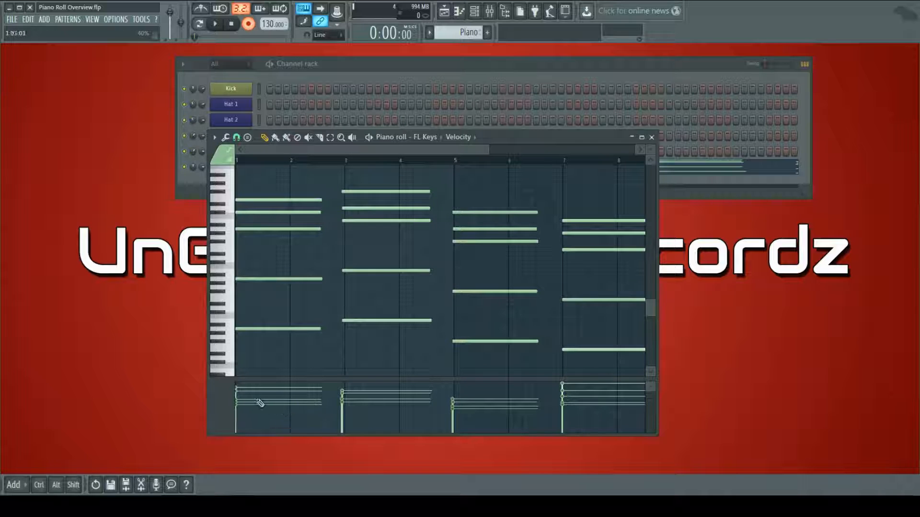
Review the piano roll's target control options and choose Note velocity
click(461, 138)
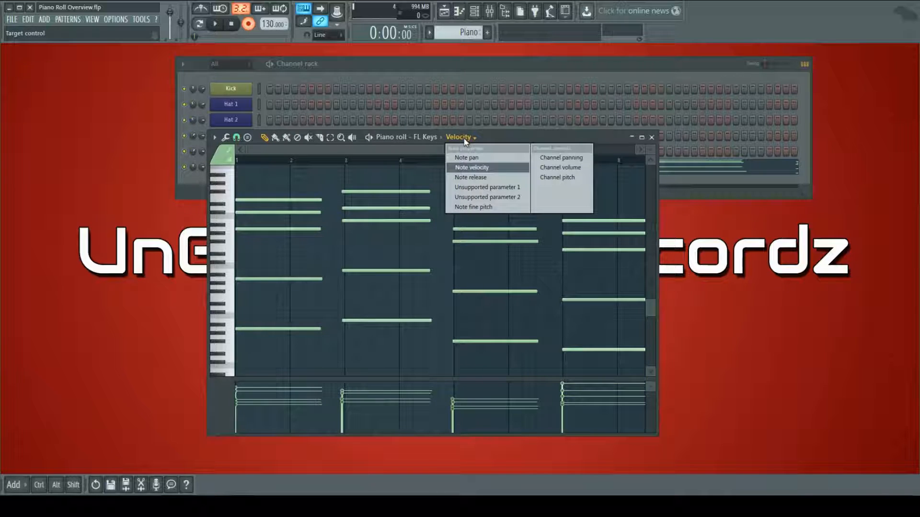
click(464, 139)
click(464, 140)
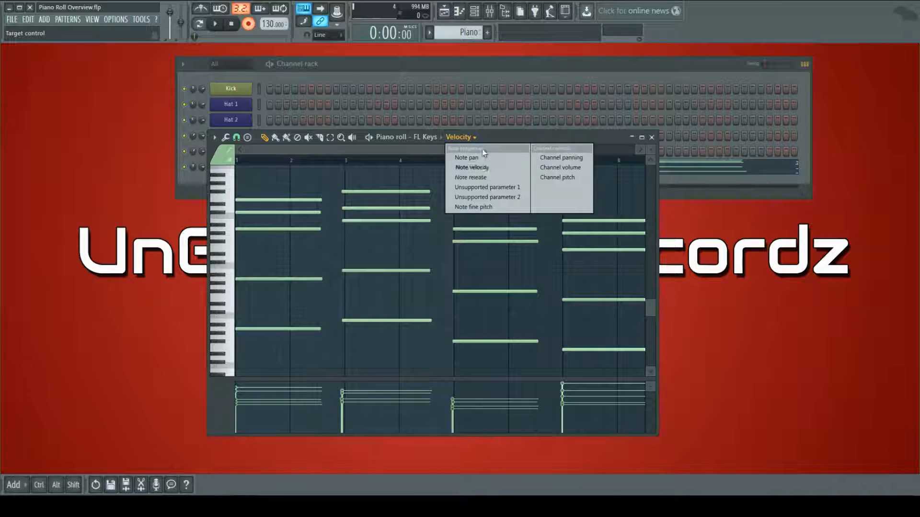
click(472, 168)
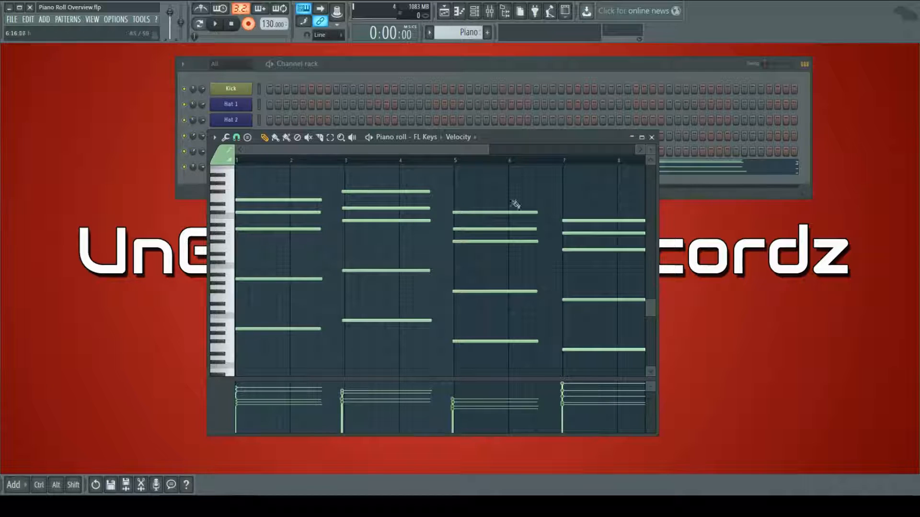
Examine the recorded chords and their velocities along the piano roll, and move the song position
drag(439, 149, 469, 154)
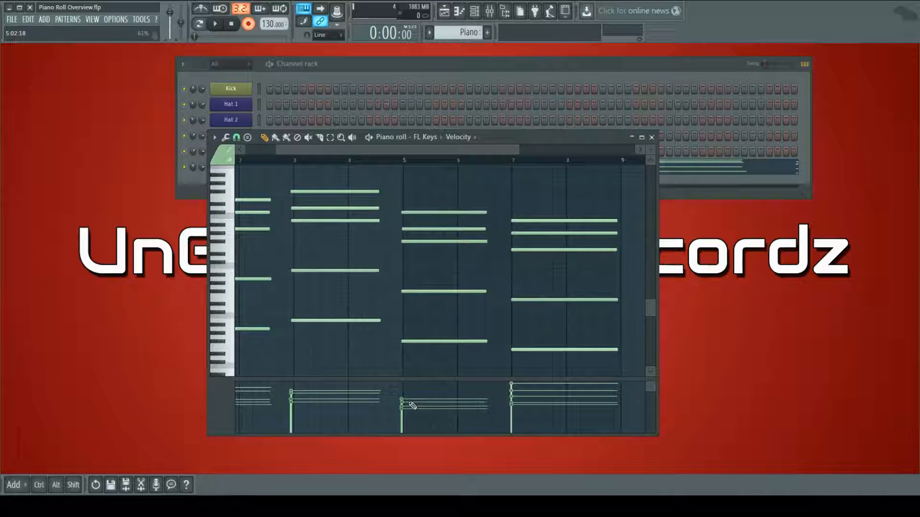
drag(356, 153, 325, 153)
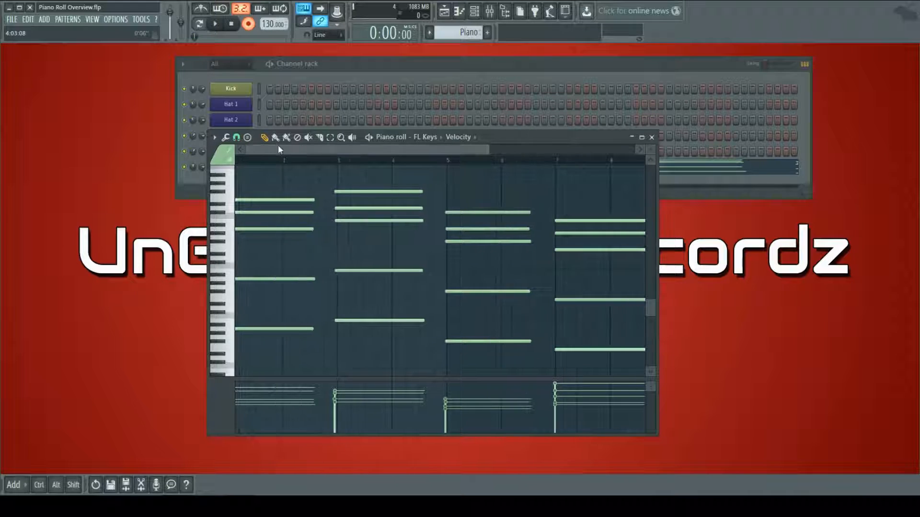
drag(533, 136, 574, 131)
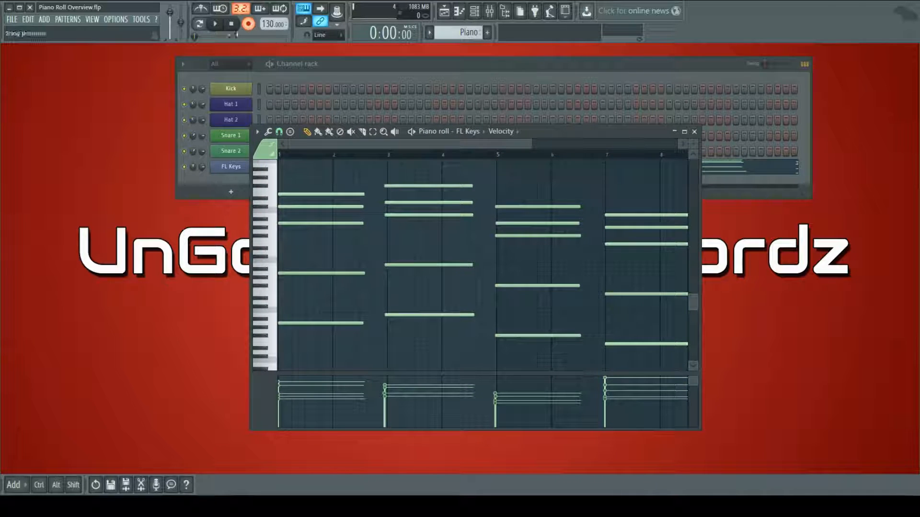
drag(313, 144, 393, 162)
click(307, 156)
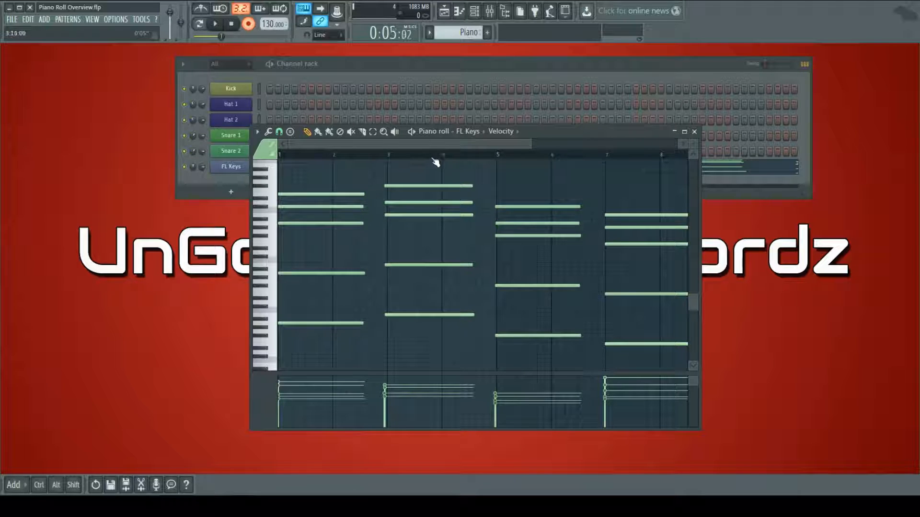
Set the piano roll's snap to grid to (none)
scroll(366, 232, up, 4)
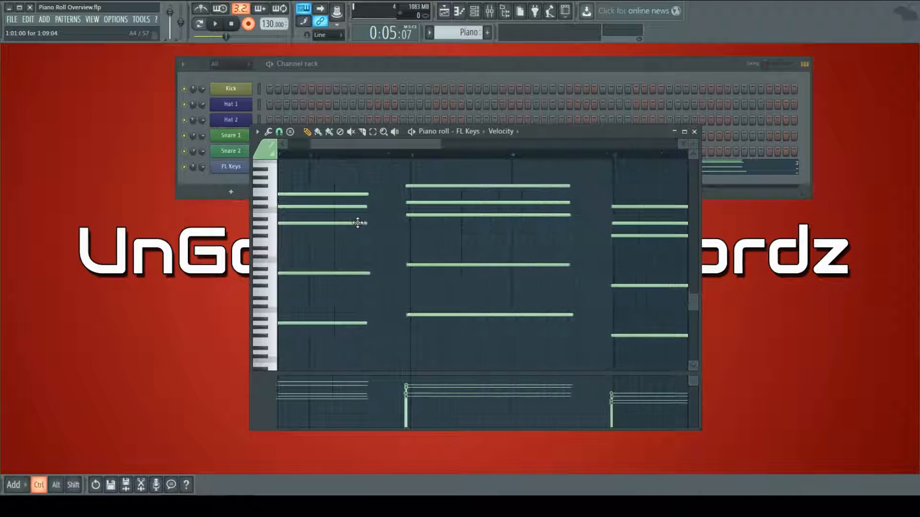
scroll(390, 152, up, 3)
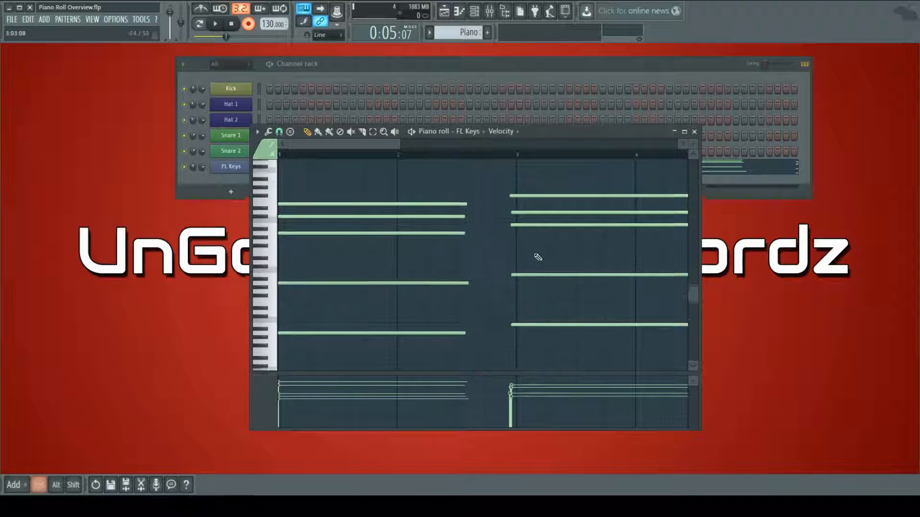
scroll(493, 250, up, 1)
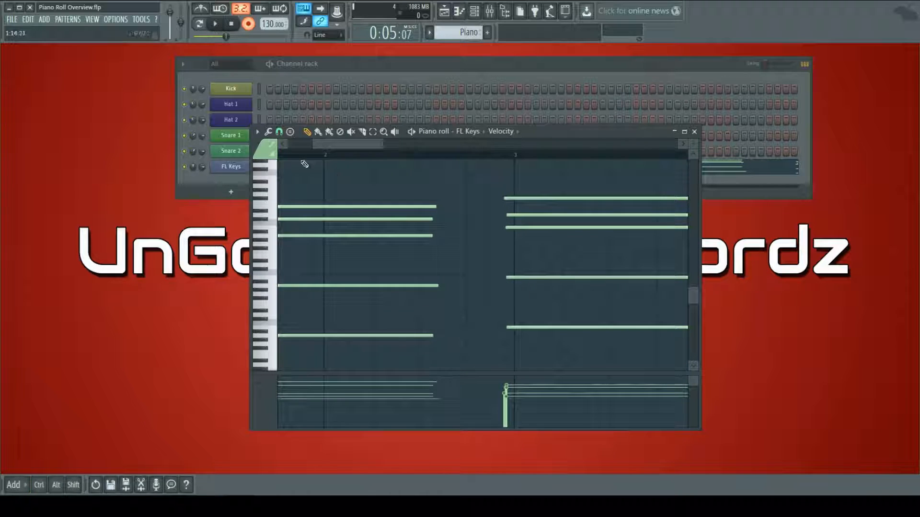
click(279, 133)
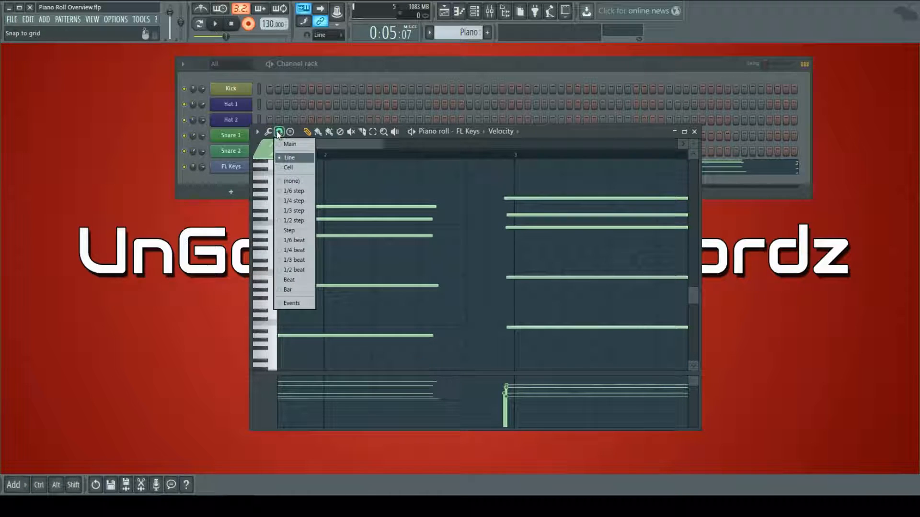
click(293, 185)
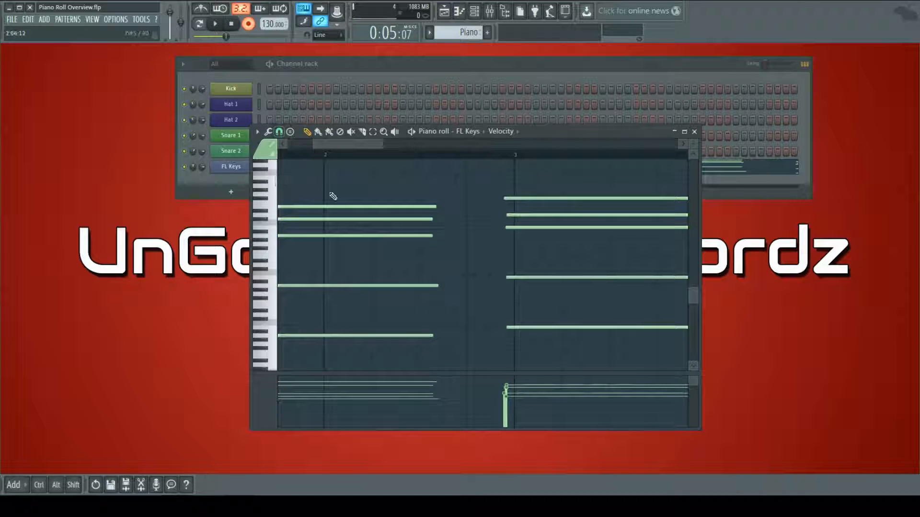
Select all notes of the second chord and shift them to start at bar 3
drag(529, 177, 580, 356)
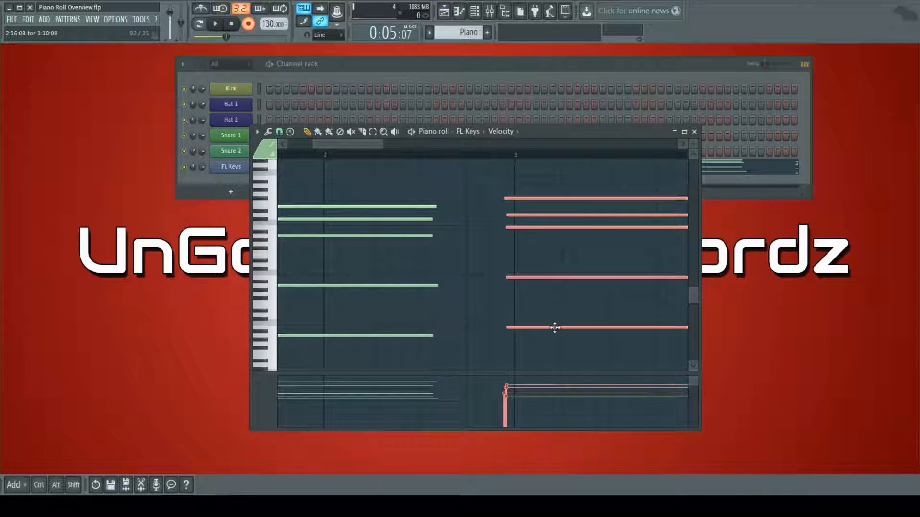
drag(555, 326, 565, 329)
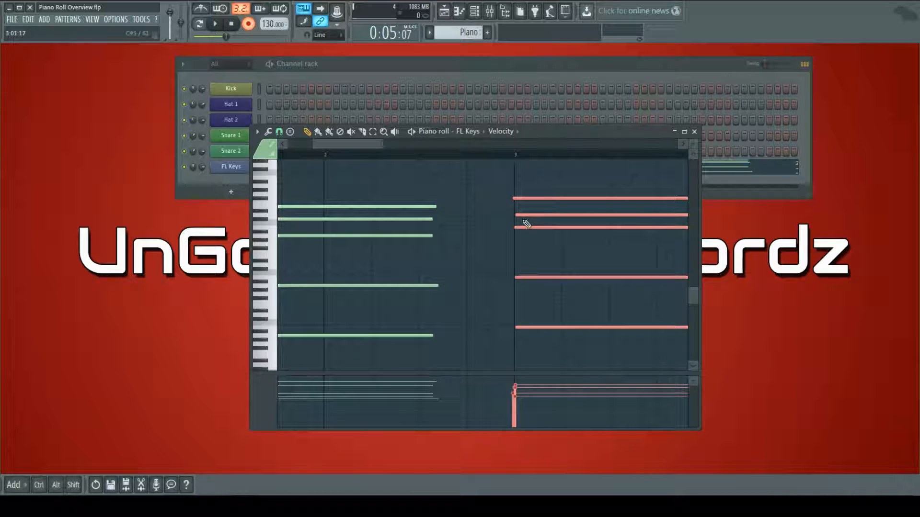
drag(375, 144, 390, 145)
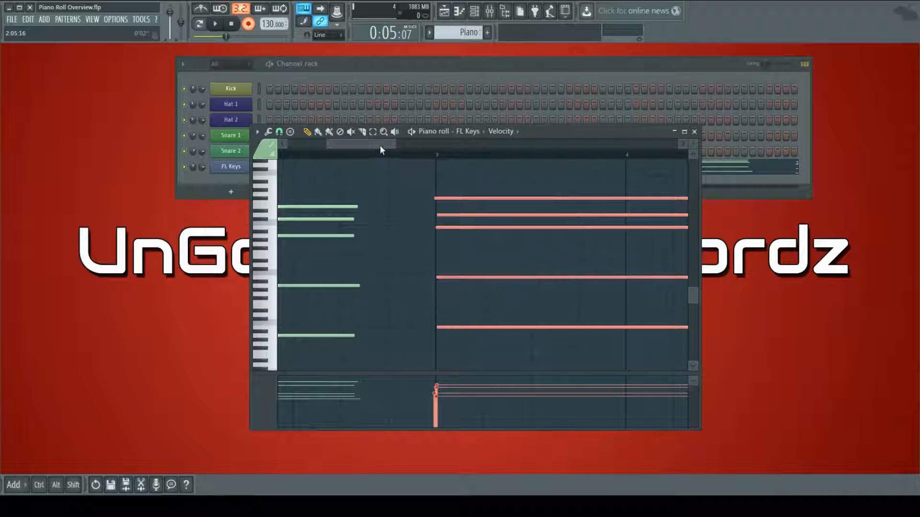
Select the first chord's notes and lengthen them to end just before bar 3
drag(380, 145, 323, 138)
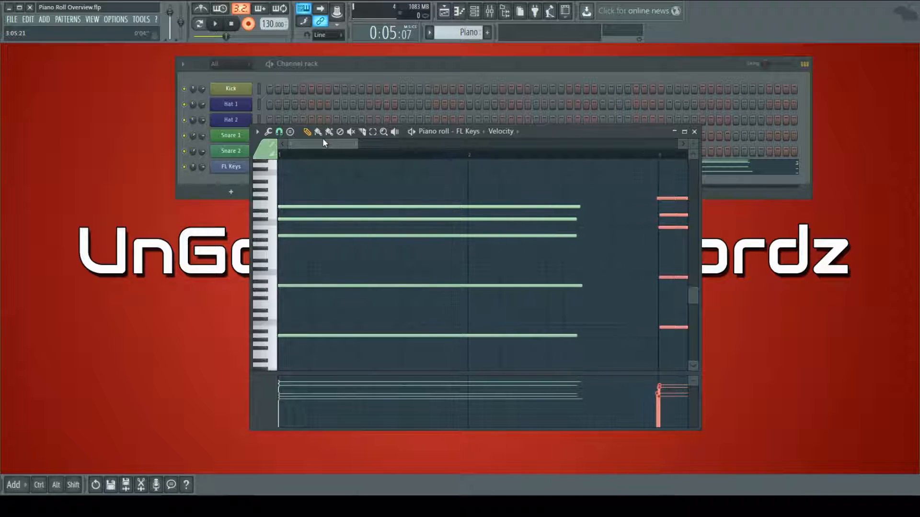
drag(492, 172, 642, 343)
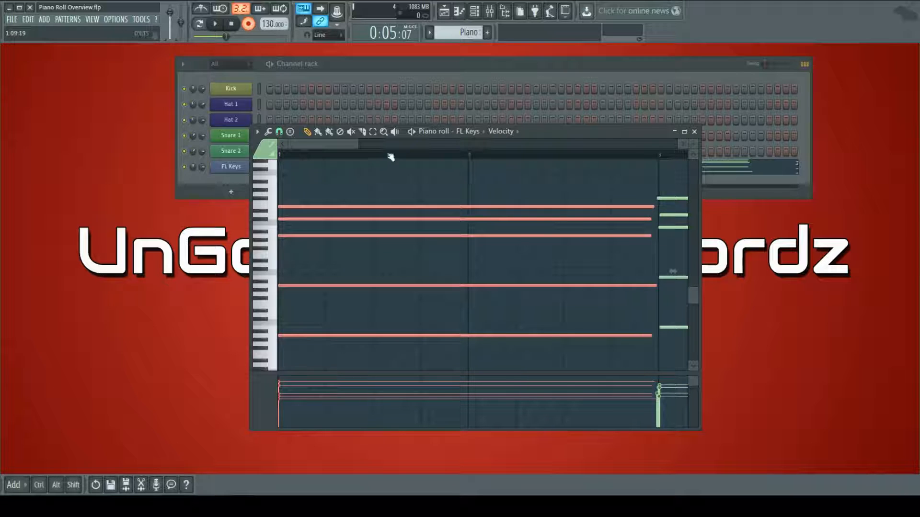
drag(362, 143, 415, 149)
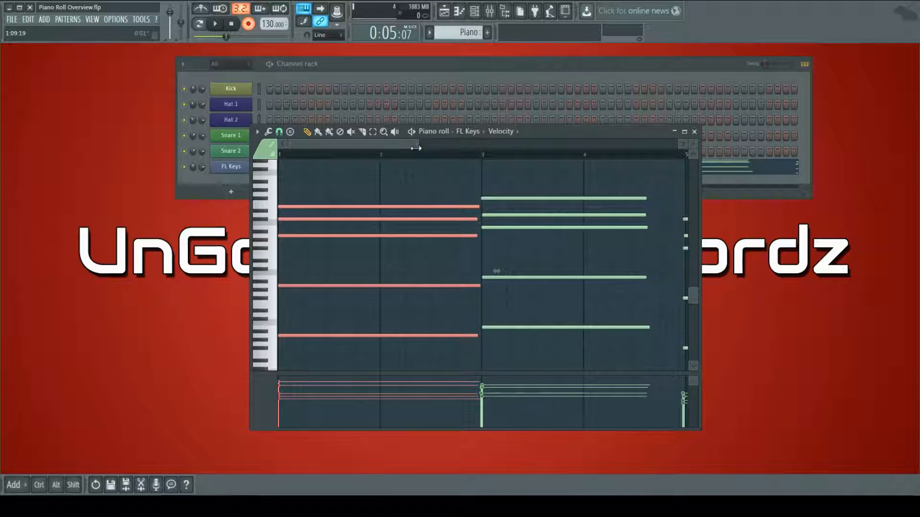
Disarm recording, and select and lengthen the second chord's notes up to bar 5
drag(396, 142, 369, 144)
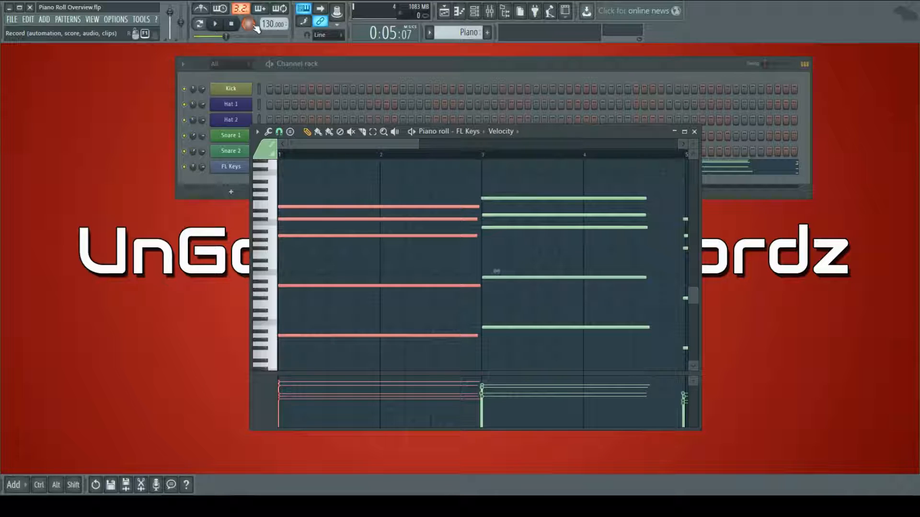
drag(415, 140, 447, 140)
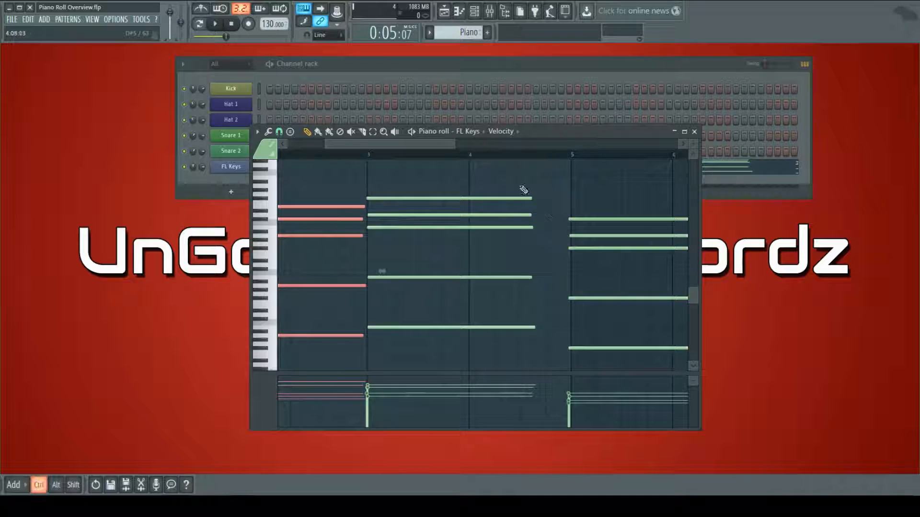
drag(523, 187, 568, 328)
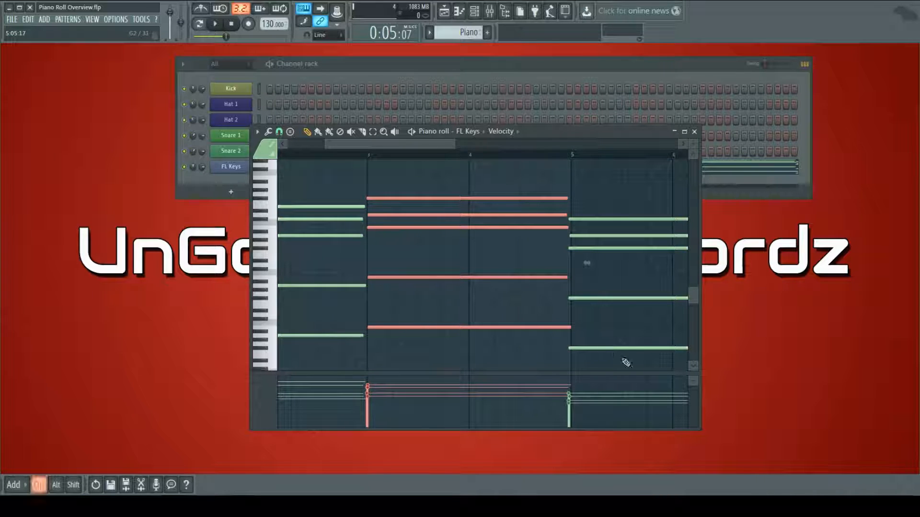
Select all notes of the third chord and shift them to start at bar 5
drag(624, 364, 581, 195)
drag(438, 142, 486, 273)
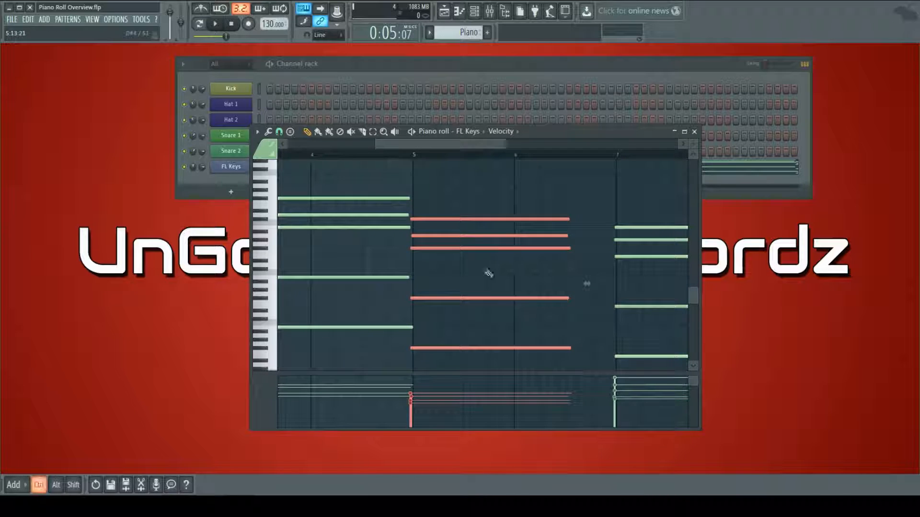
scroll(447, 298, up, 4)
scroll(448, 297, down, 2)
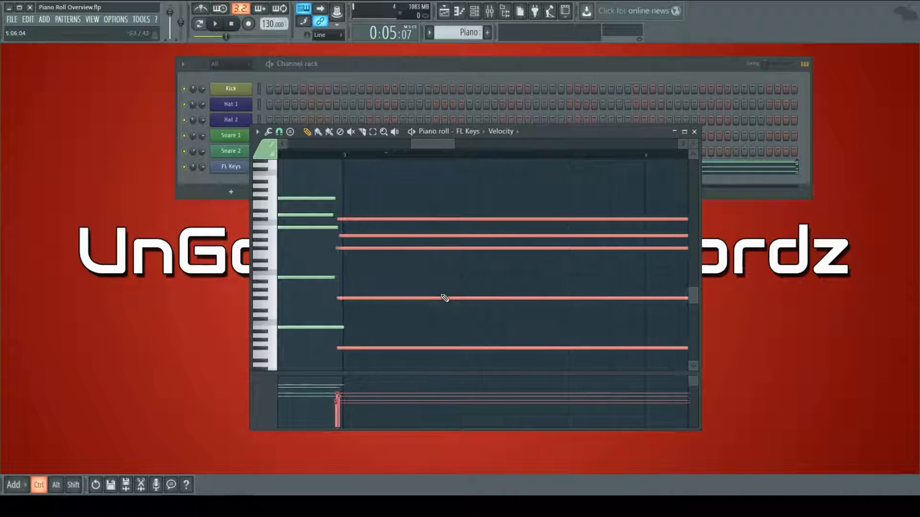
click(363, 245)
right_click(369, 246)
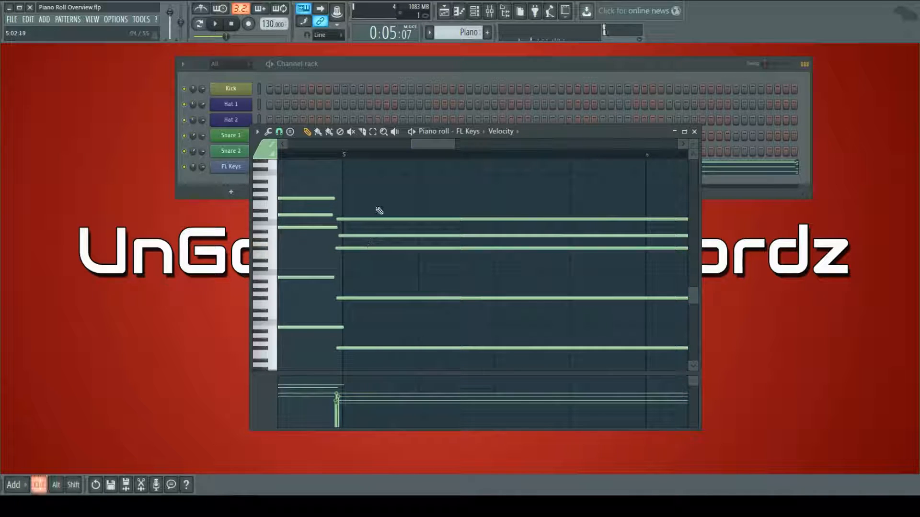
drag(376, 206, 422, 377)
drag(380, 320, 386, 321)
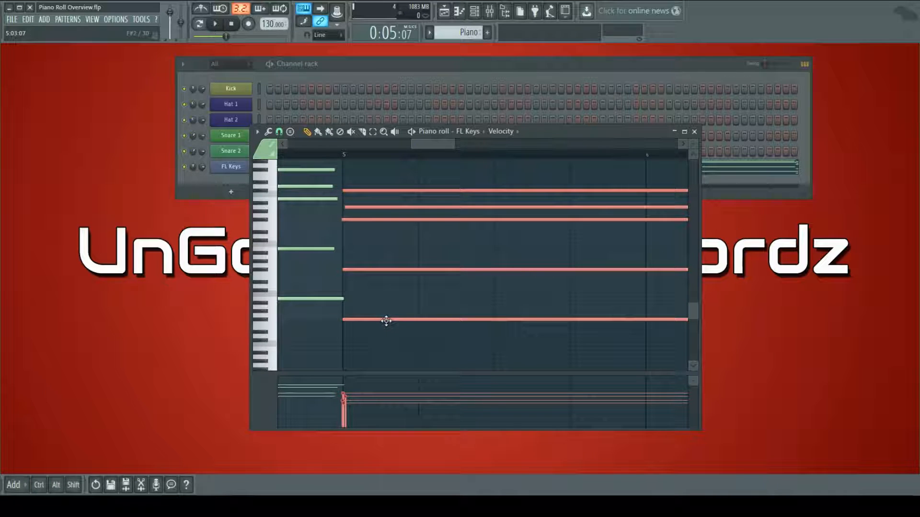
mouse_move(435, 158)
mouse_down()
mouse_move(462, 150)
mouse_move(386, 145)
mouse_move(431, 145)
mouse_move(424, 145)
mouse_up()
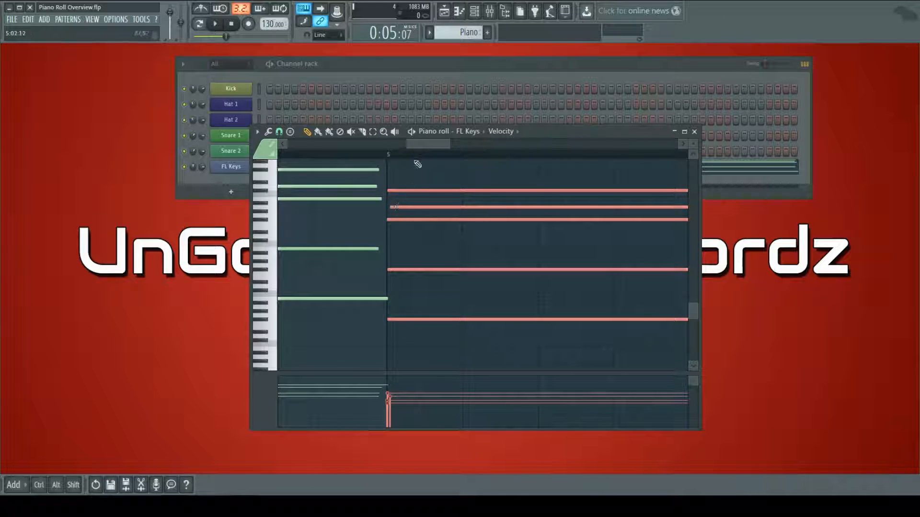
Lengthen the third chord's notes to end just before bar 7, and shift all notes of the fourth chord to start at bar 7
drag(429, 144, 469, 145)
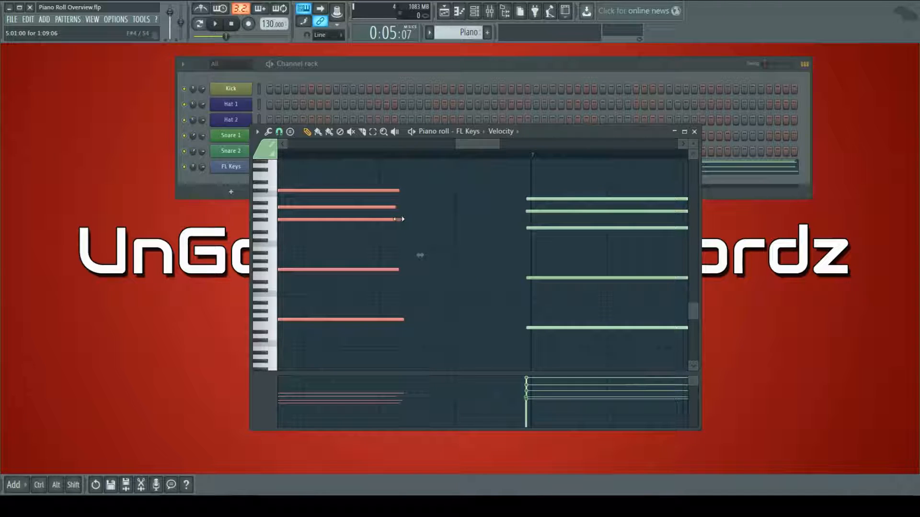
drag(400, 219, 513, 225)
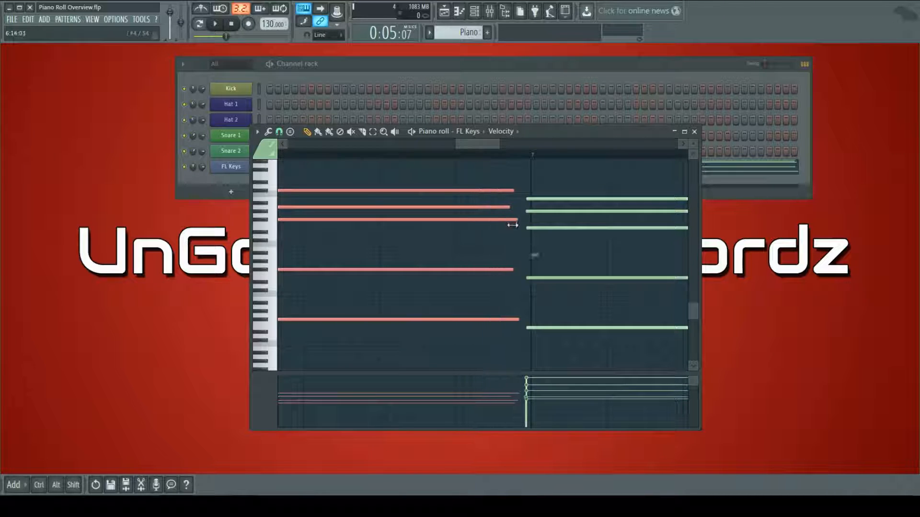
drag(477, 143, 499, 158)
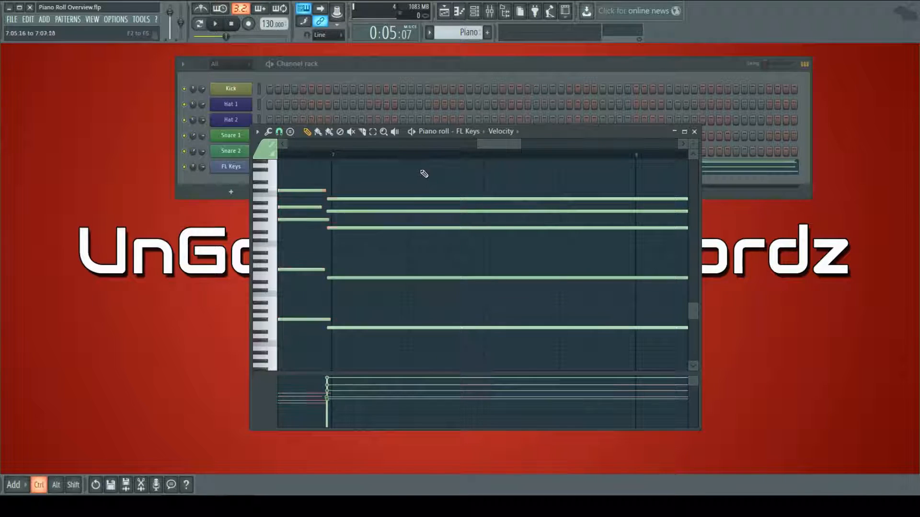
drag(419, 173, 440, 327)
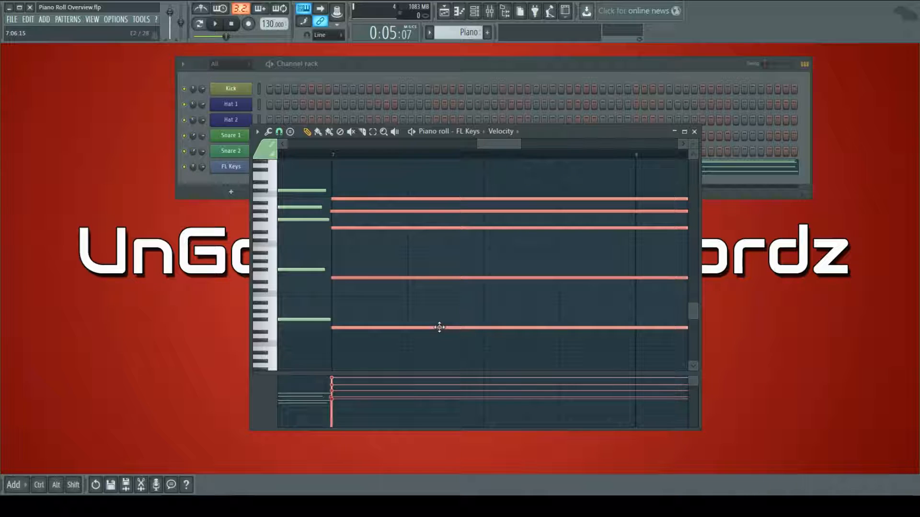
Lengthen the fourth chord's notes until they extend slightly past bar 9
drag(496, 144, 543, 145)
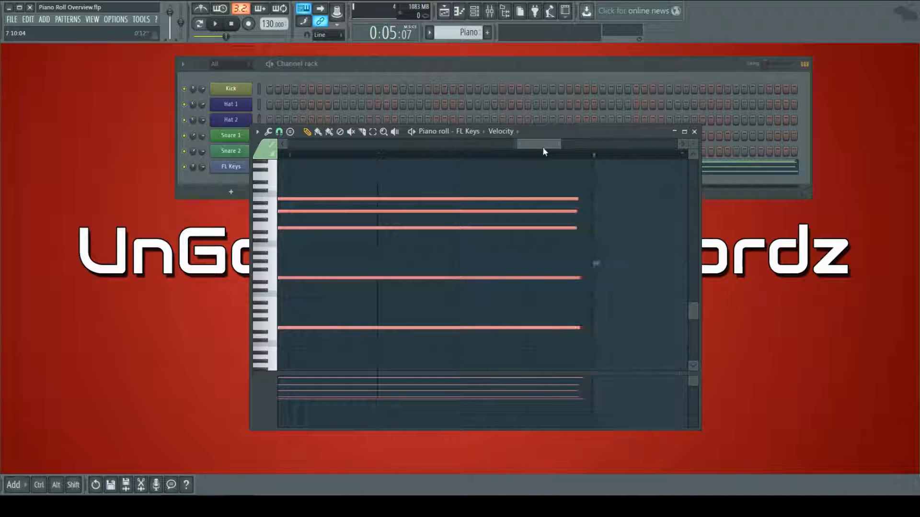
drag(506, 200, 515, 199)
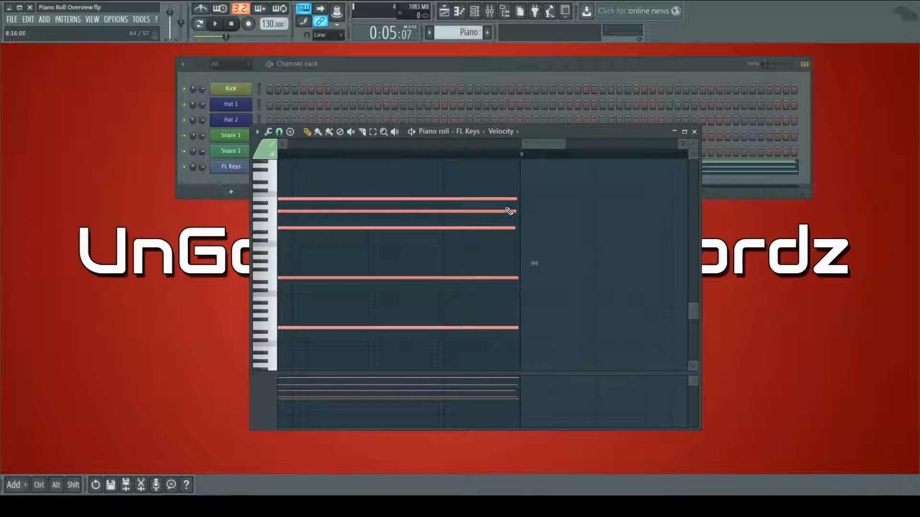
drag(514, 212, 524, 212)
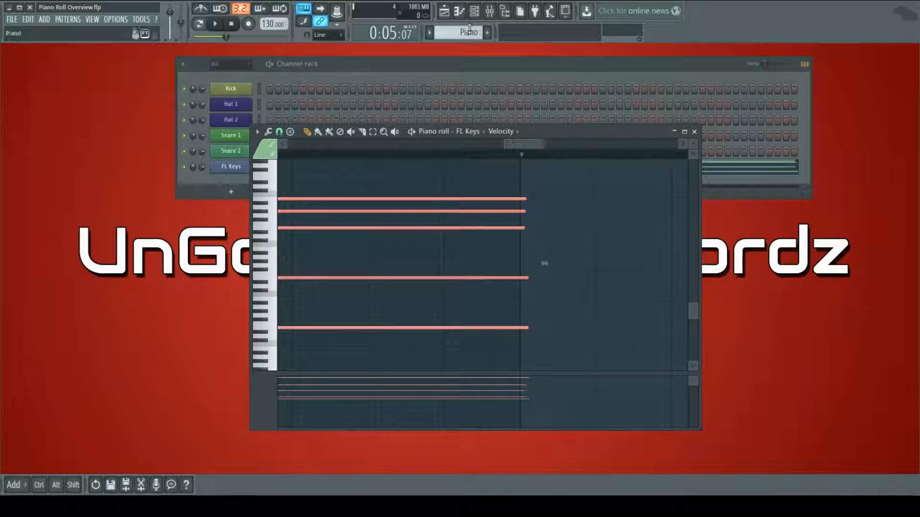
Open the playlist, inspect where the Piano clip ends at bar 9, and play the arrangement briefly
click(445, 10)
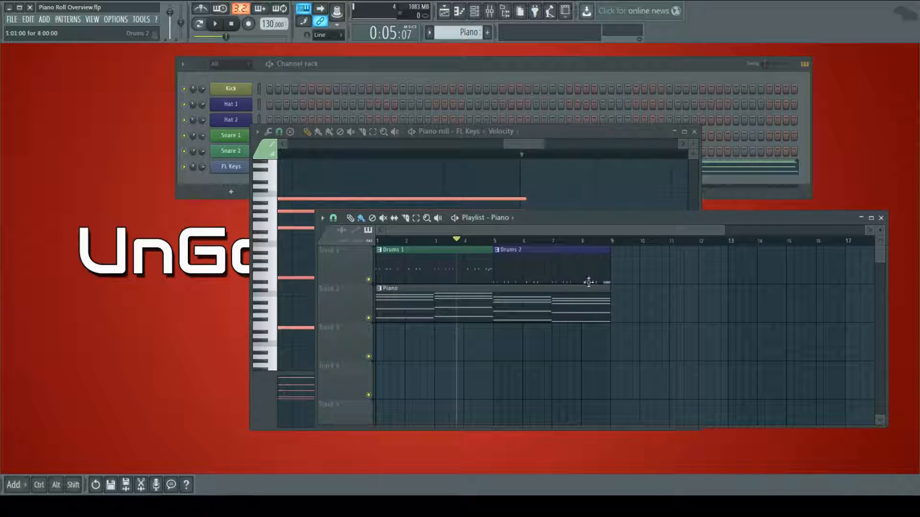
scroll(618, 300, up, 5)
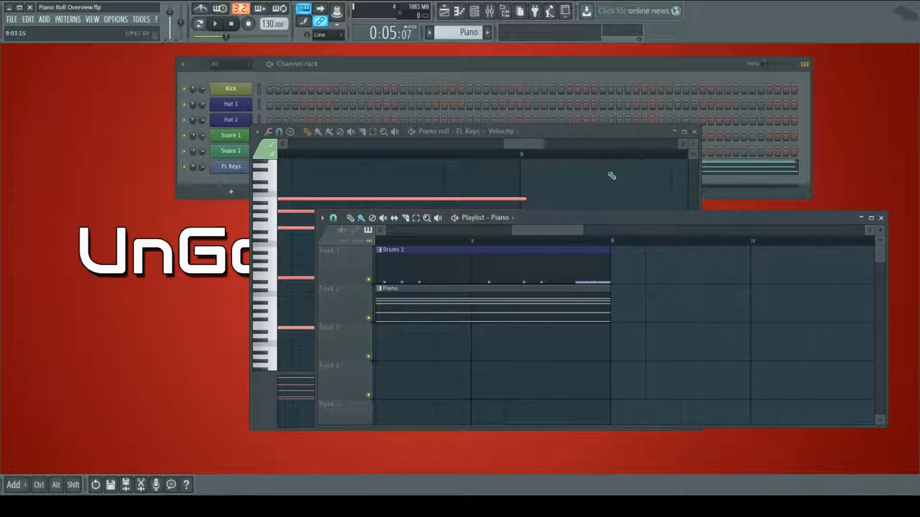
mouse_move(522, 143)
mouse_down()
mouse_move(515, 140)
mouse_move(528, 140)
mouse_up()
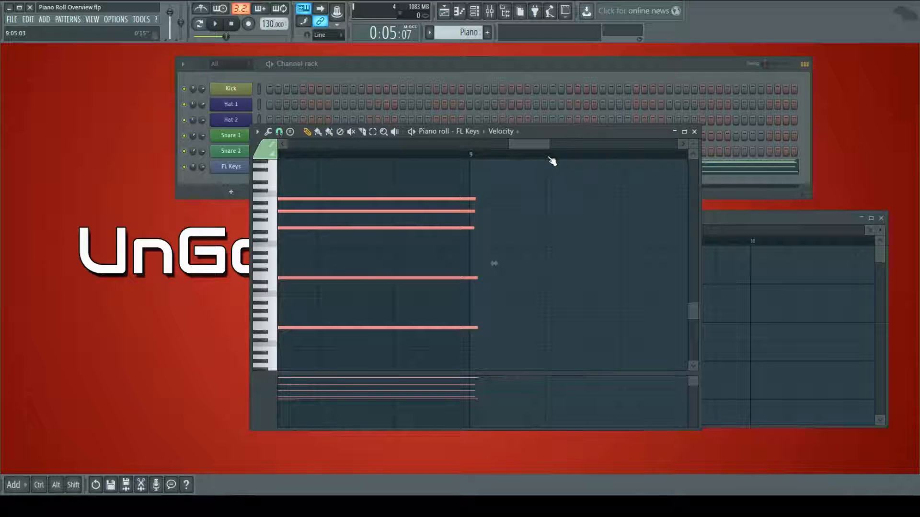
click(757, 214)
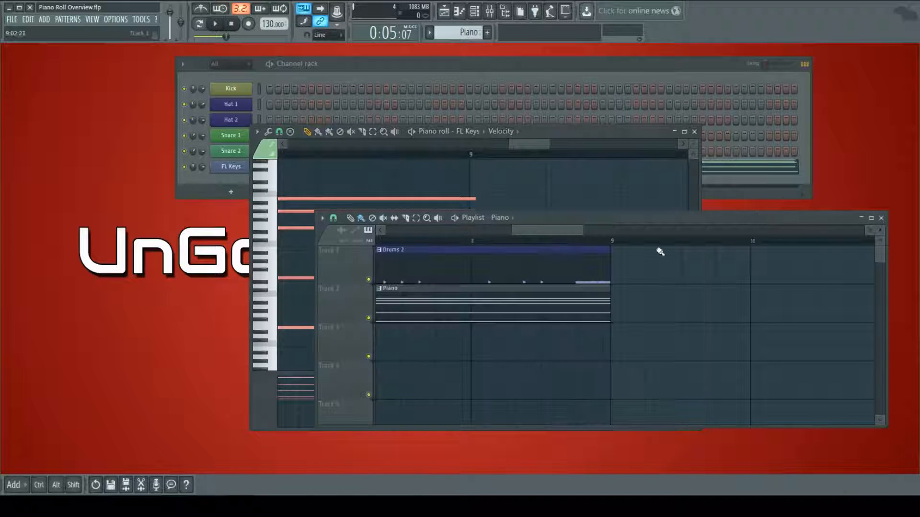
key(space)
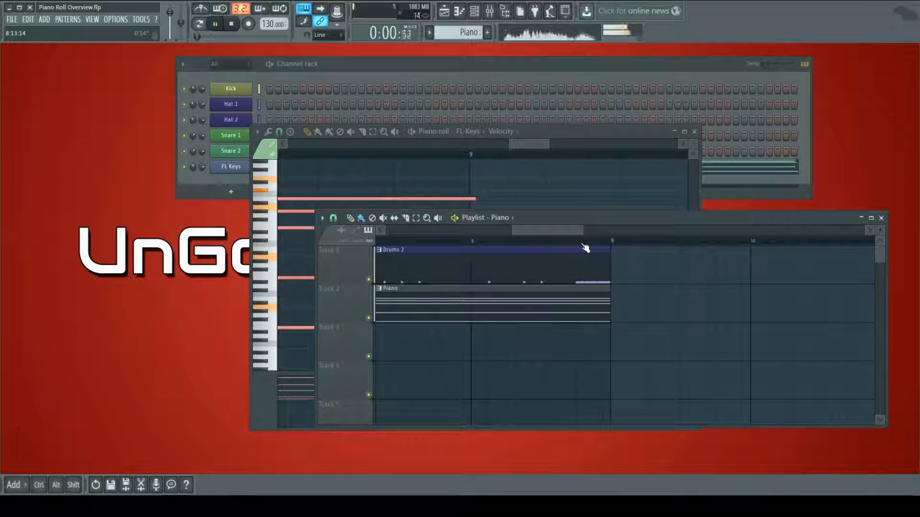
Switch playback to pattern mode and play the piano pattern from late in bar 8 to examine how it runs past bar 9
drag(520, 143, 507, 144)
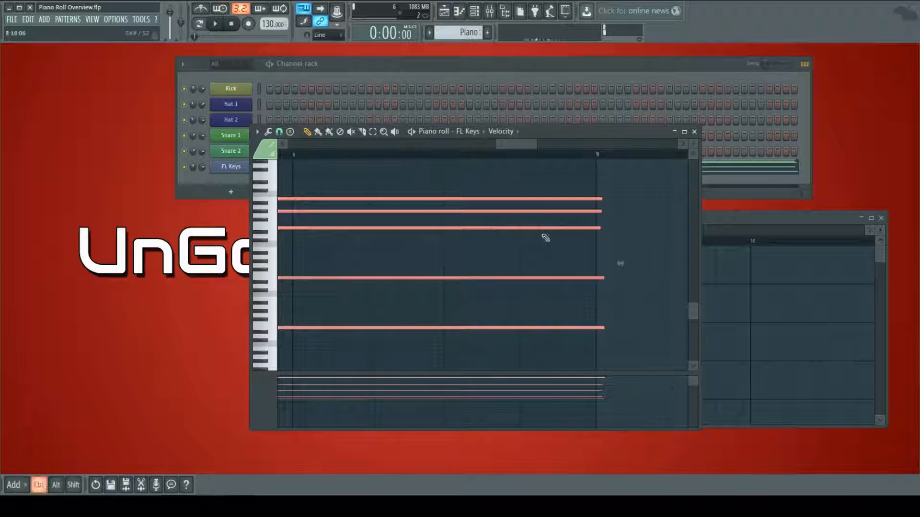
scroll(545, 238, down, 1)
scroll(546, 237, down, 1)
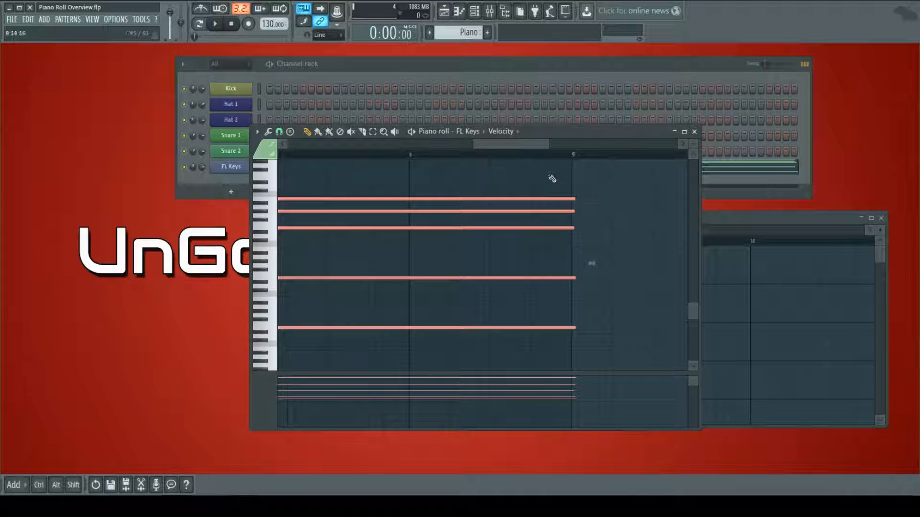
click(204, 25)
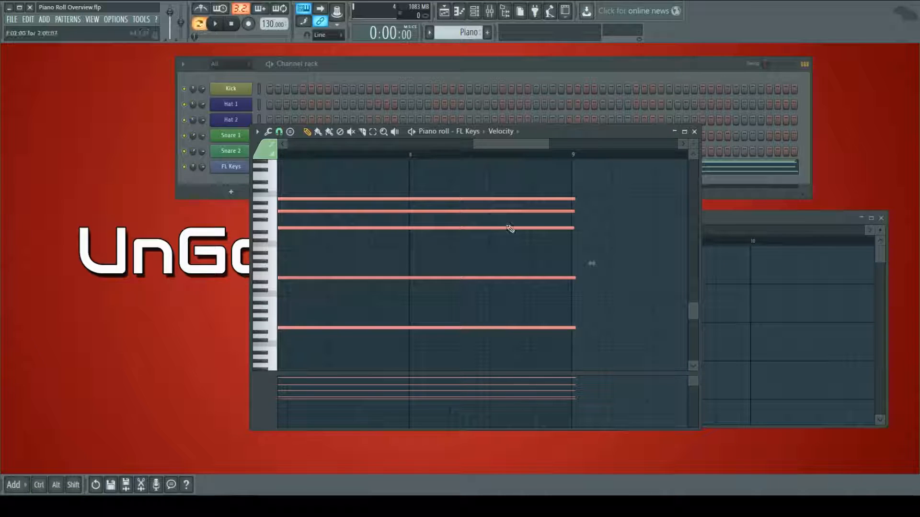
mouse_move(508, 156)
mouse_down()
mouse_move(586, 165)
mouse_move(531, 160)
mouse_up()
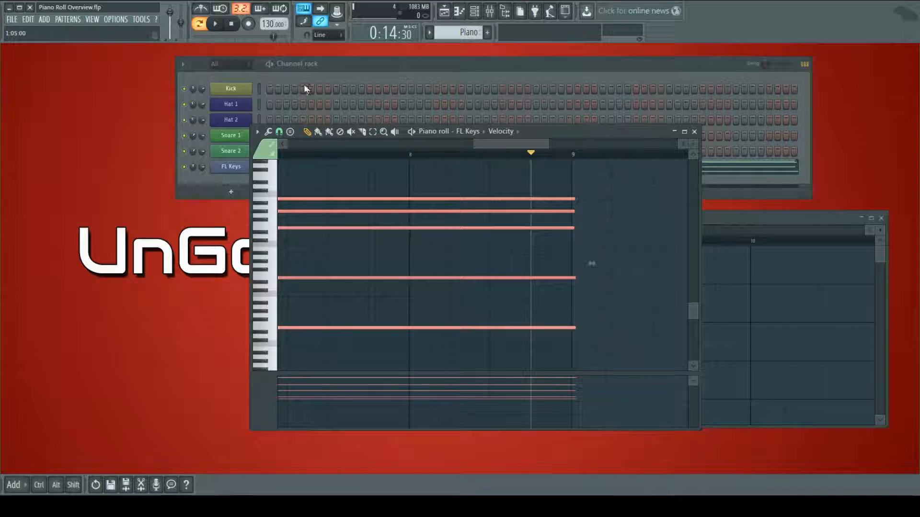
key(space)
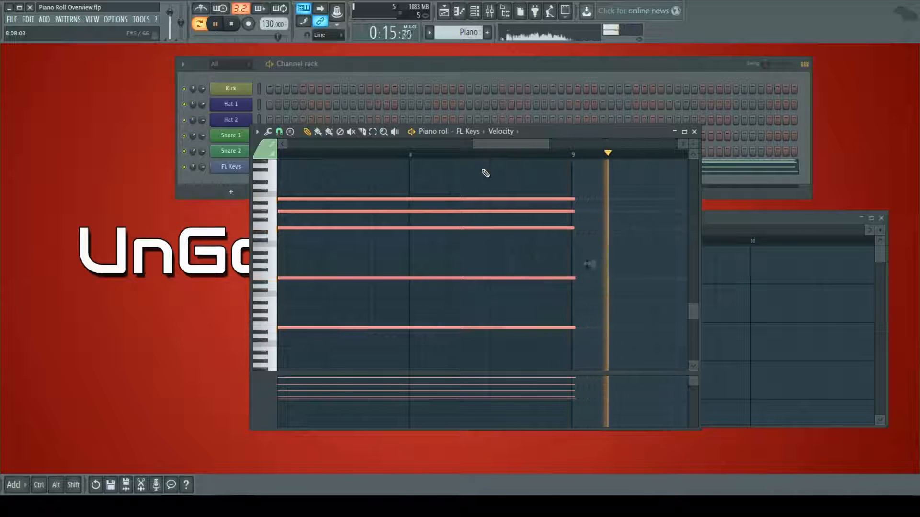
ctrl+scroll(586, 227, down, 2)
scroll(587, 227, down, 2)
key(space)
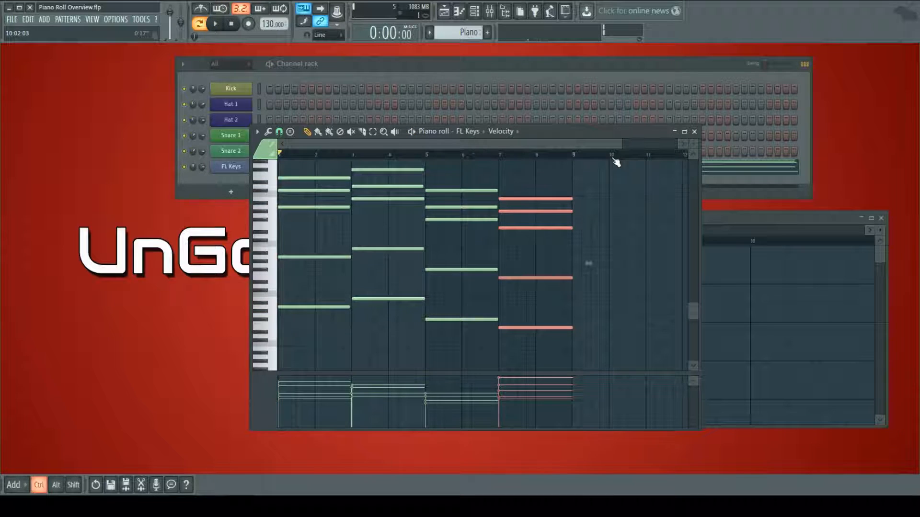
Shorten the fourth chord's notes so they all end just before bar 9
ctrl+scroll(570, 181, up, 3)
ctrl+scroll(562, 218, down, 3)
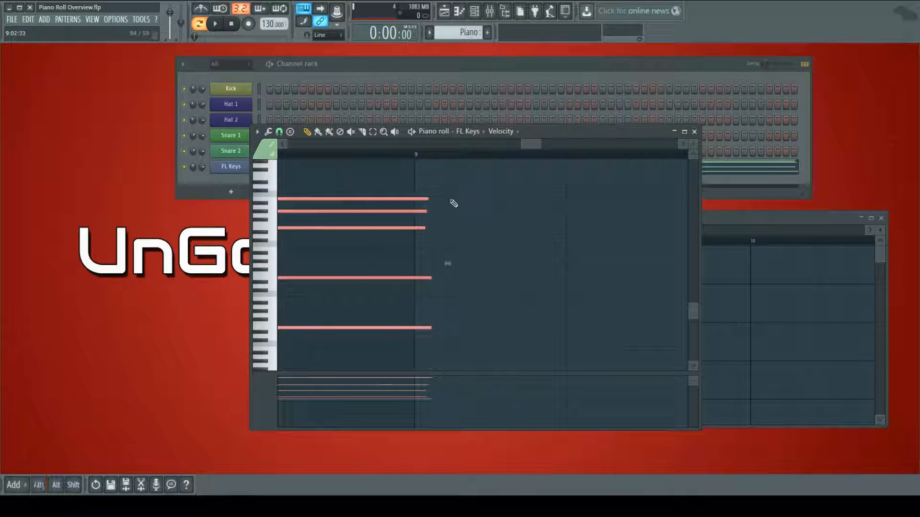
drag(426, 198, 410, 196)
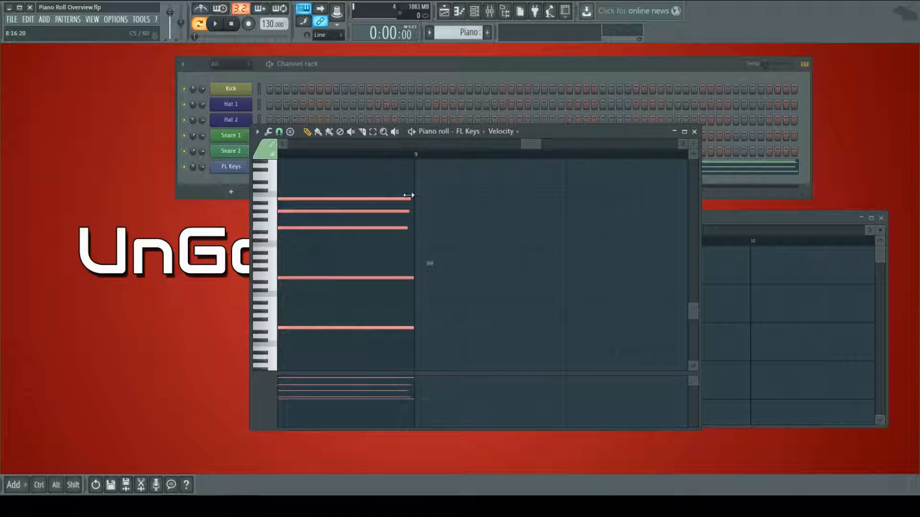
ctrl+scroll(410, 239, up, 2)
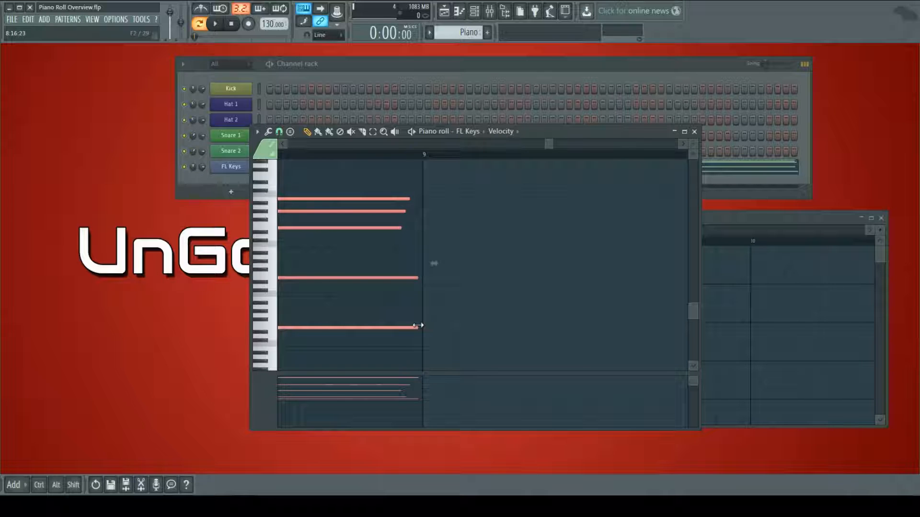
ctrl+scroll(335, 218, down, 3)
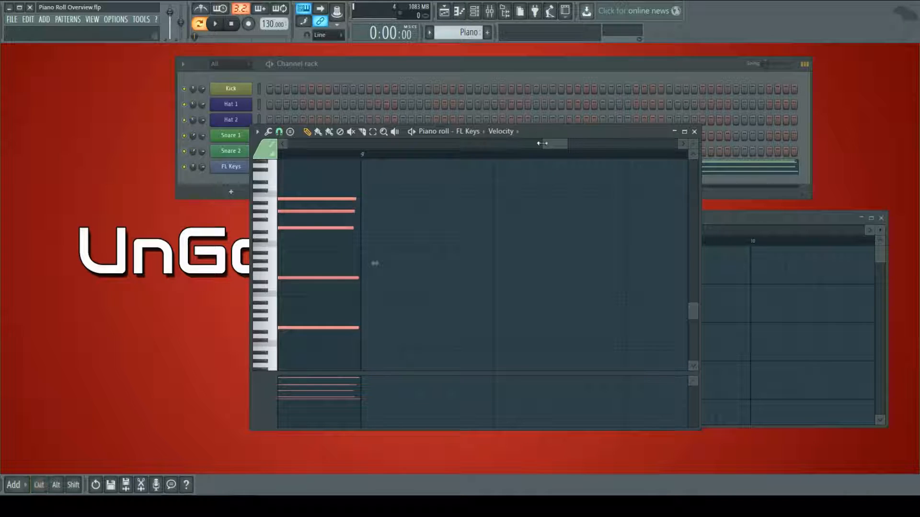
drag(559, 145, 483, 151)
ctrl+scroll(470, 251, down, 4)
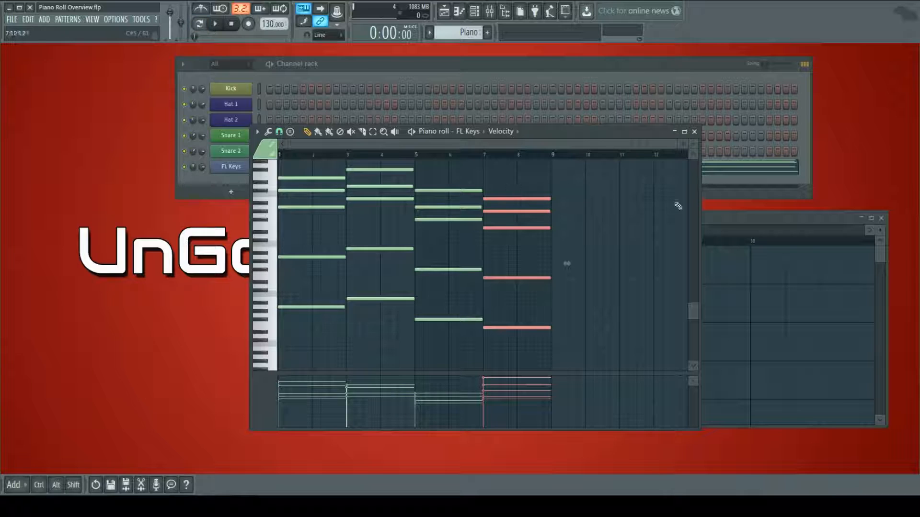
Play the arrangement in song mode from the start, follow the chords in the piano roll, and stop during bar 8
click(719, 218)
key(space)
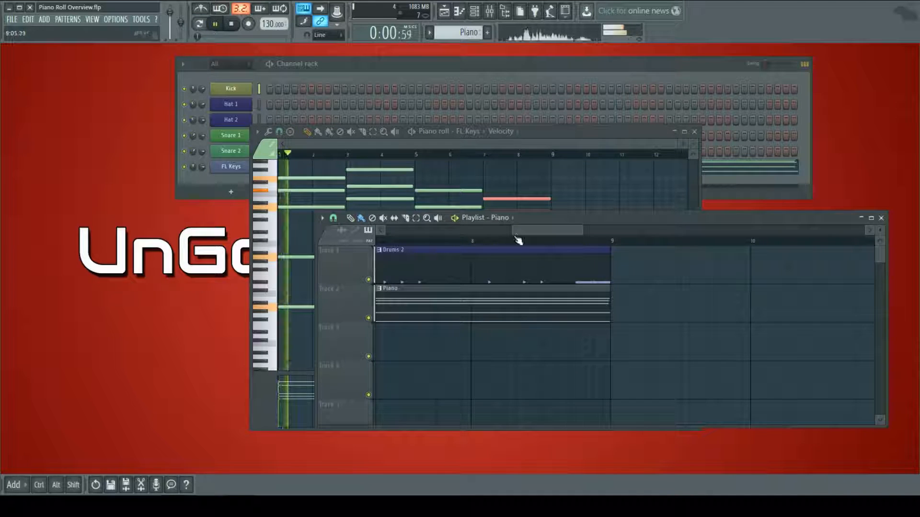
click(558, 127)
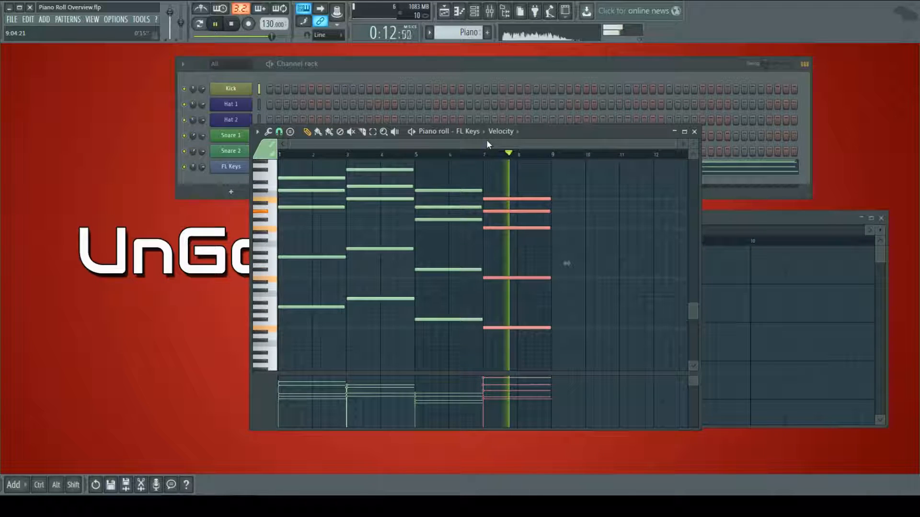
key(space)
Select the low notes of the four chords in turn to compare their velocities
drag(372, 310, 361, 228)
drag(451, 343, 438, 257)
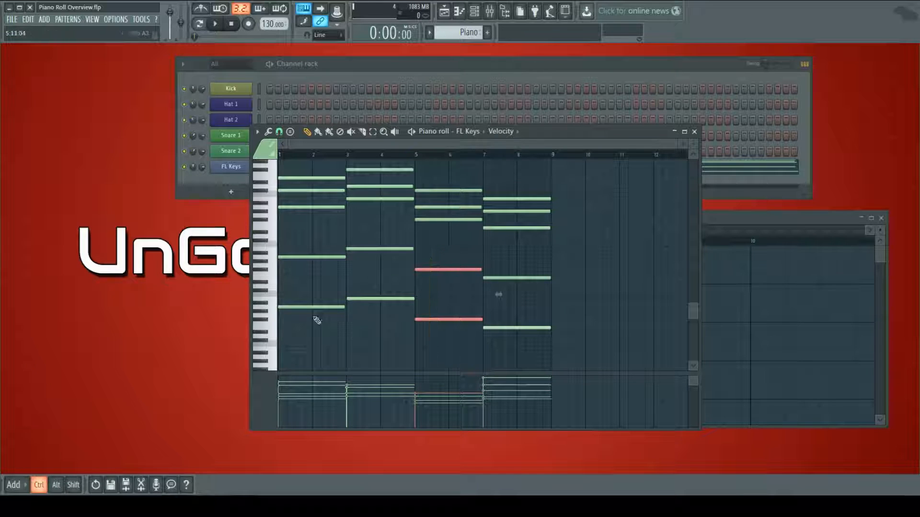
drag(306, 325, 302, 245)
drag(390, 318, 391, 253)
drag(522, 300, 509, 272)
drag(396, 271, 384, 243)
drag(512, 291, 505, 266)
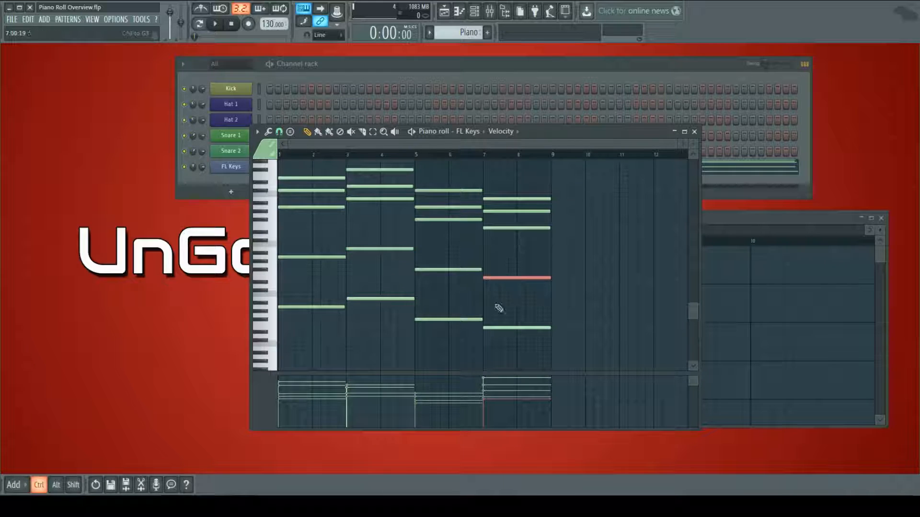
drag(490, 397, 491, 398)
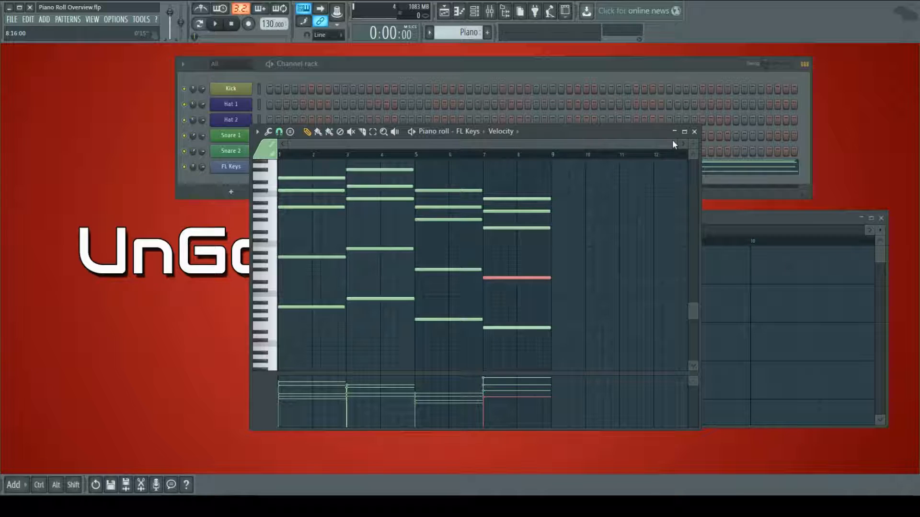
Maximize the piano roll and lower the velocity of the fourth chord's lowest note to match the second chord's lowest note
drag(673, 142, 671, 142)
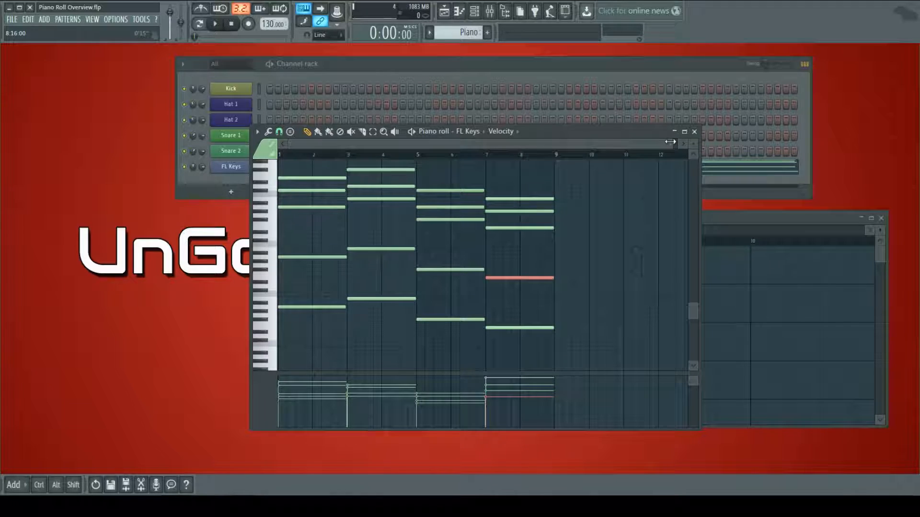
double_click(629, 133)
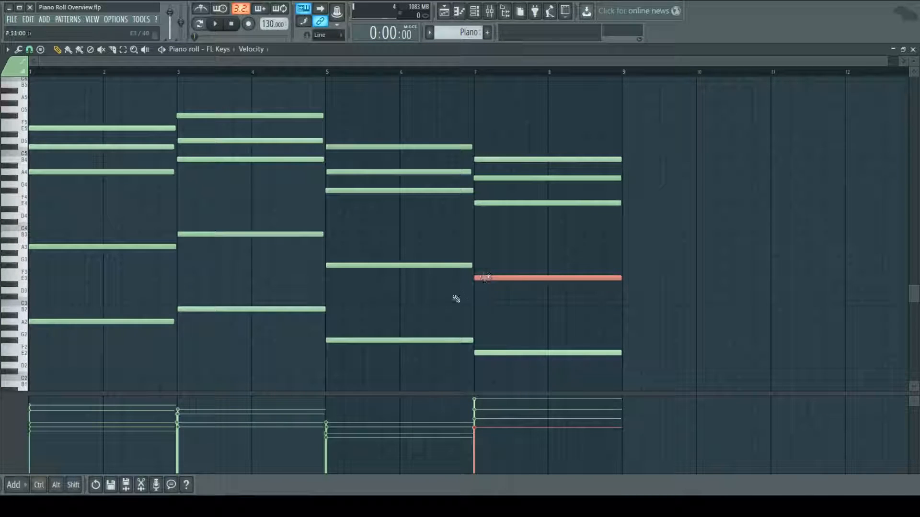
drag(269, 268, 263, 346)
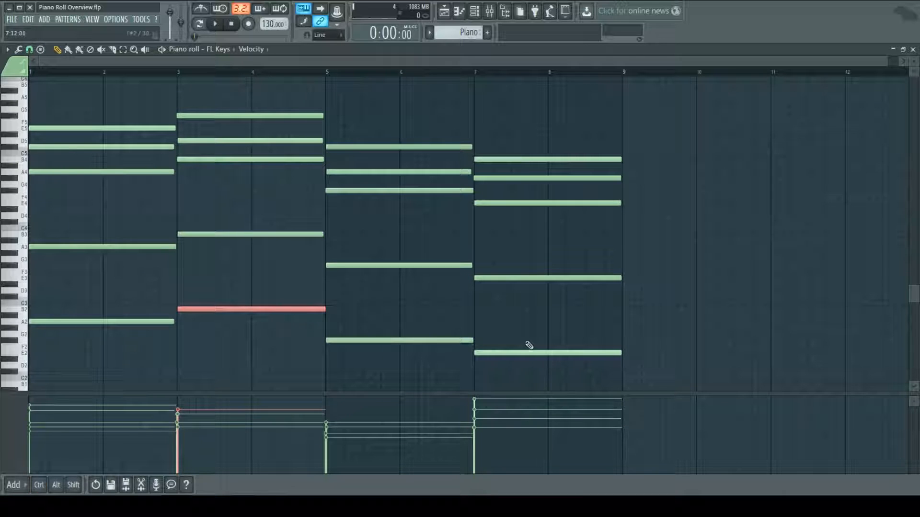
drag(525, 318, 548, 363)
drag(476, 414, 476, 413)
Lower the velocity of the fourth chord's top note to about that of the second chord's top note, and select the second chord's D5 note
drag(283, 181, 268, 116)
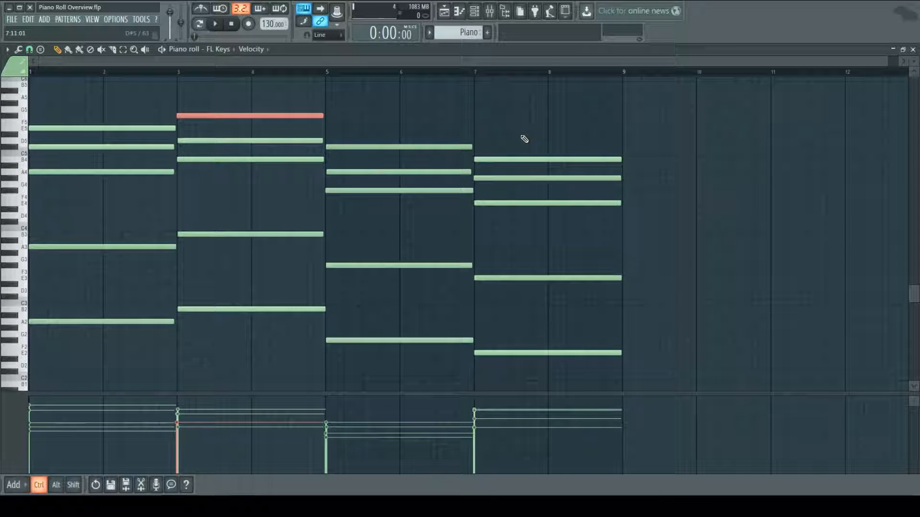
drag(523, 133, 544, 162)
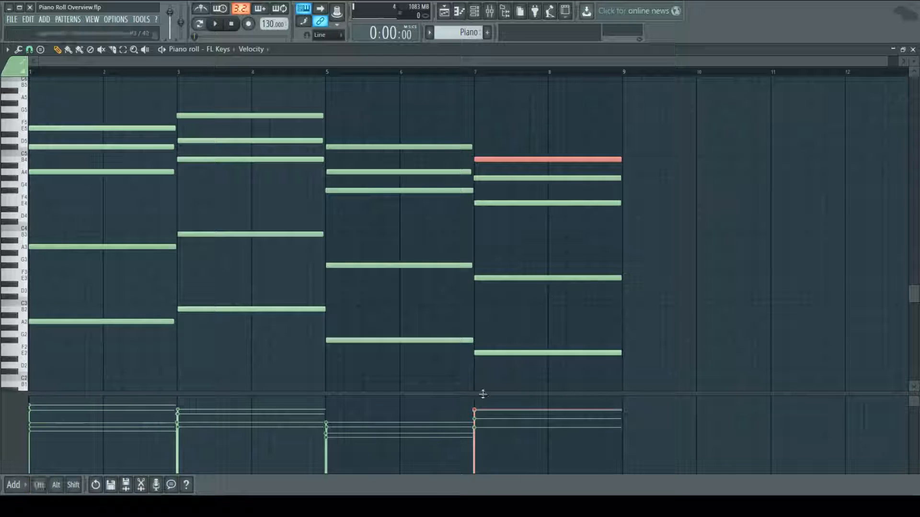
click(475, 420)
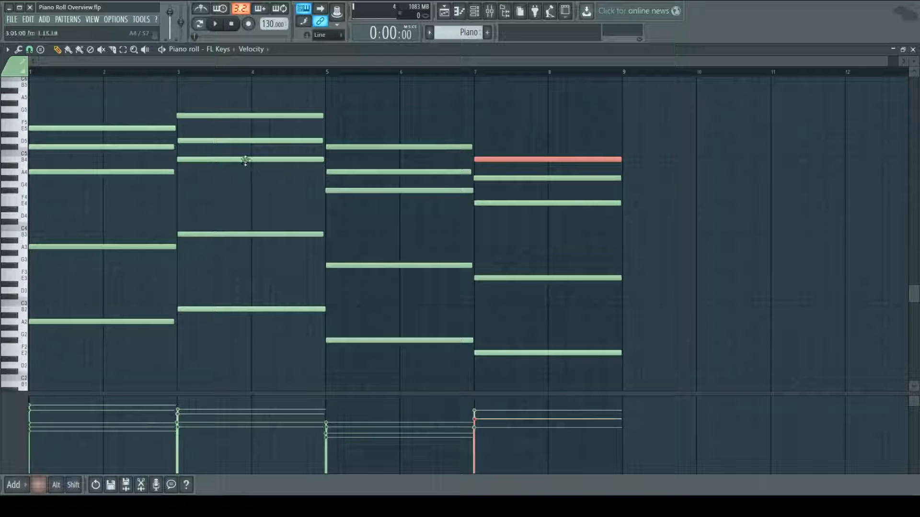
ctrl+click(247, 141)
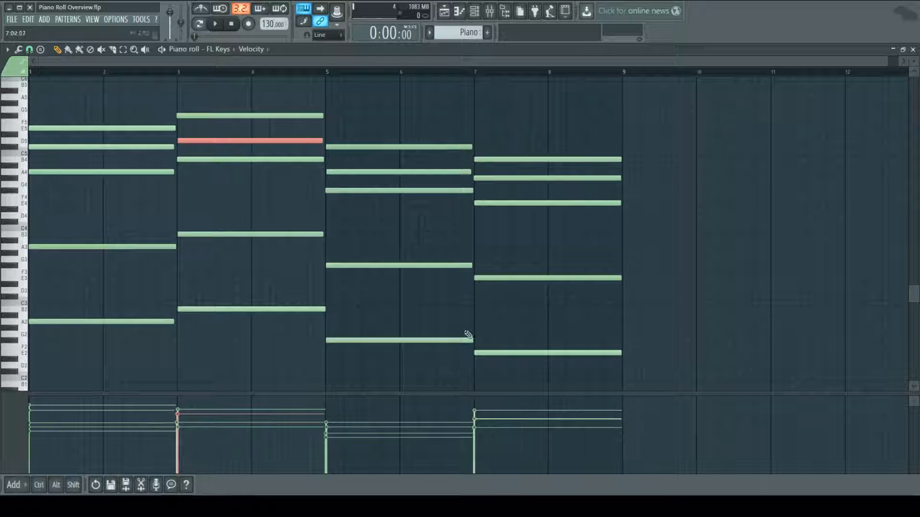
Raise the velocity of the fourth chord's second-highest note to about that of the second chord's D5, and select the fourth chord's E4
ctrl+click(523, 173)
ctrl+click(526, 177)
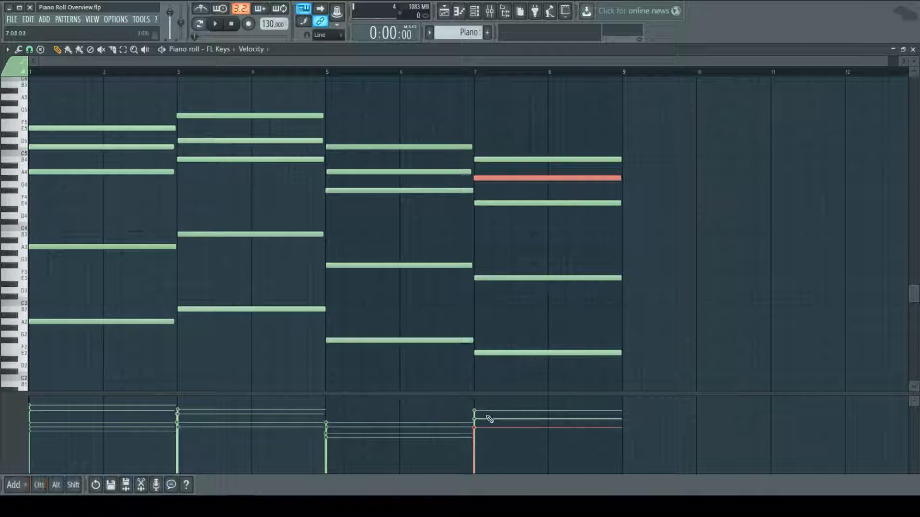
ctrl+click(252, 160)
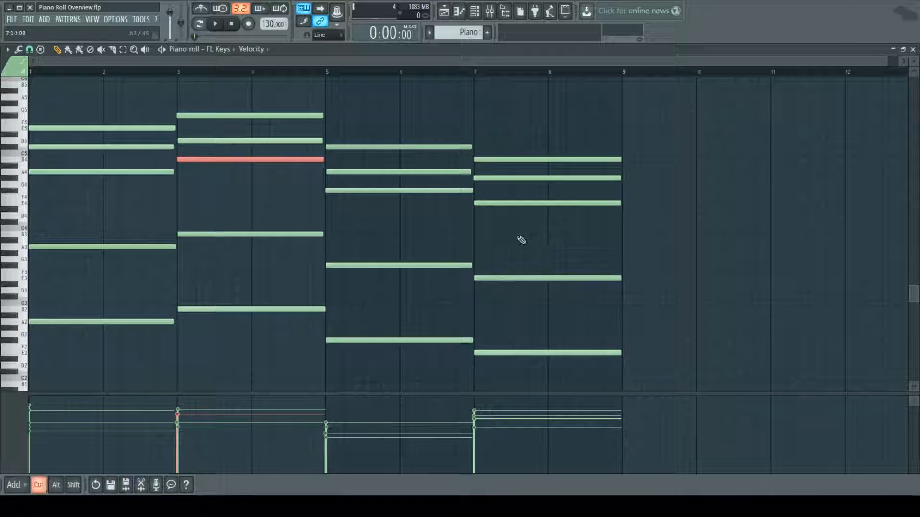
ctrl+click(528, 214)
ctrl+click(520, 202)
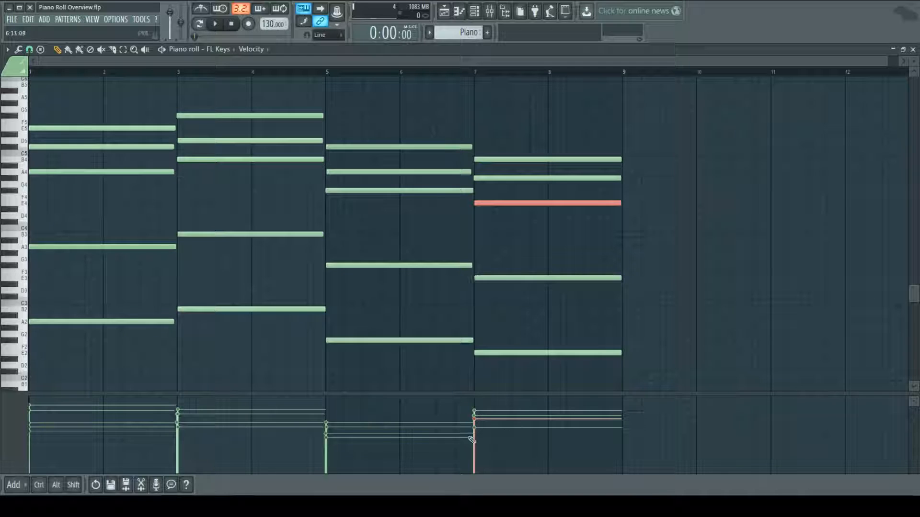
Play the song from bar 5 to hear the third and fourth chords, and stop playback
click(328, 72)
key(space)
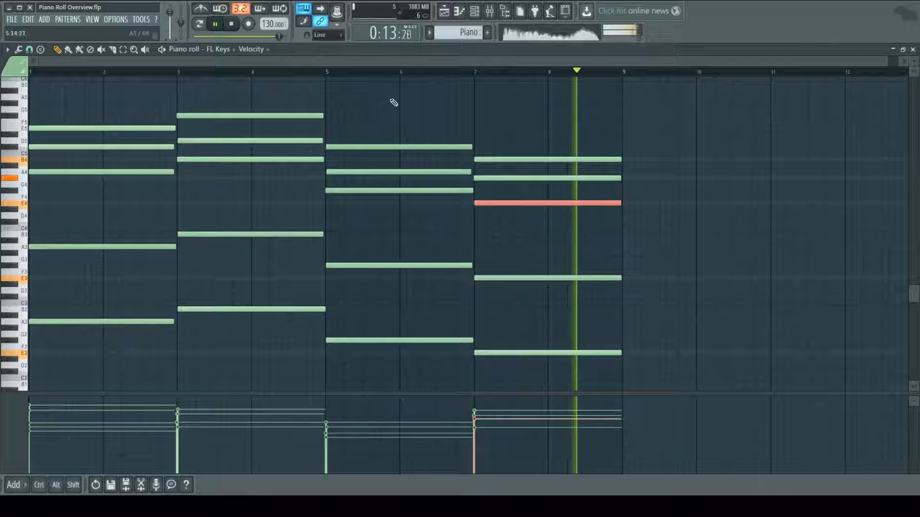
key(space)
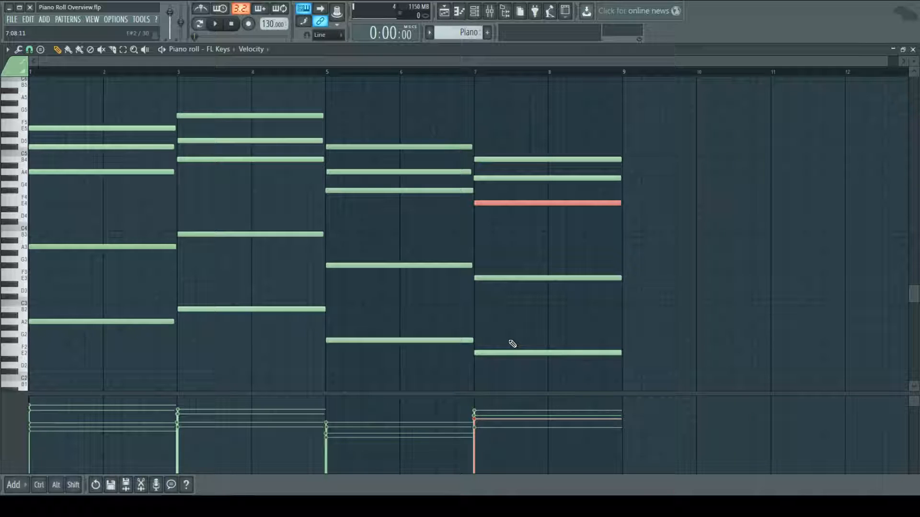
Restore the piano roll to a smaller window and reposition it over the channel rack and playlist
double_click(668, 49)
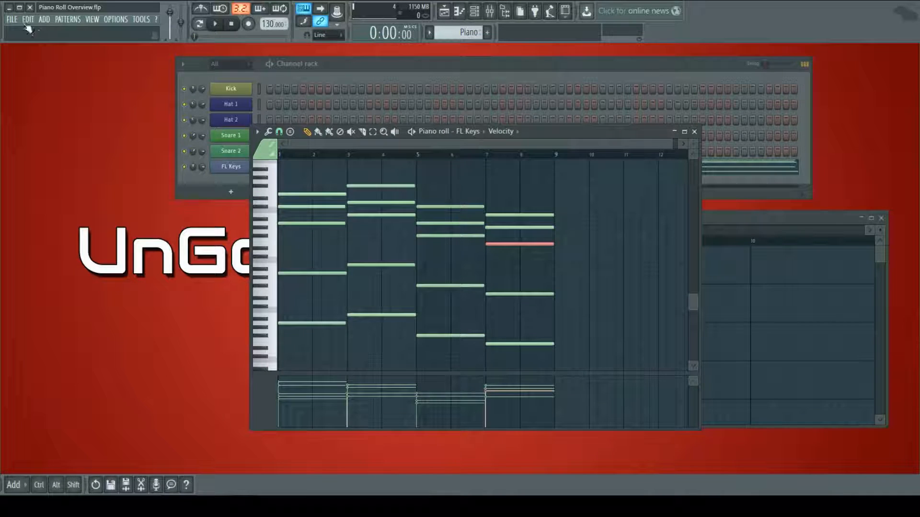
drag(562, 136, 483, 172)
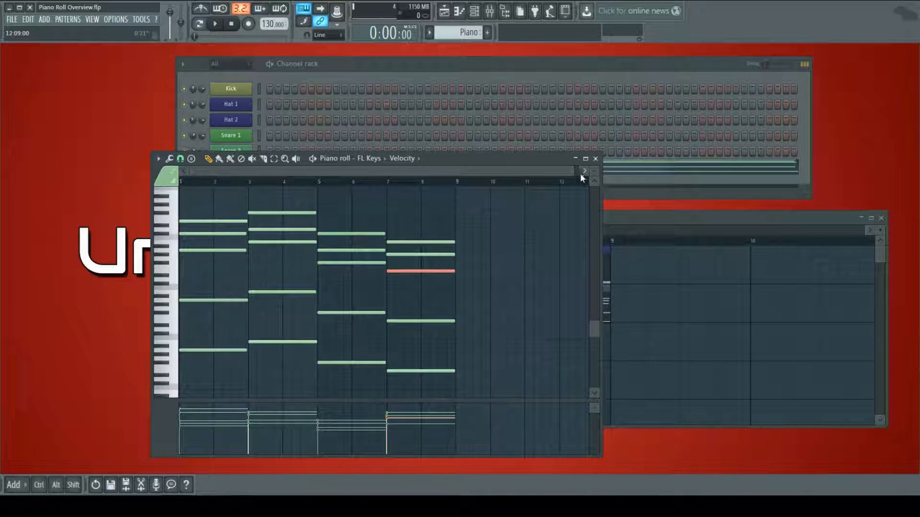
drag(575, 171, 493, 180)
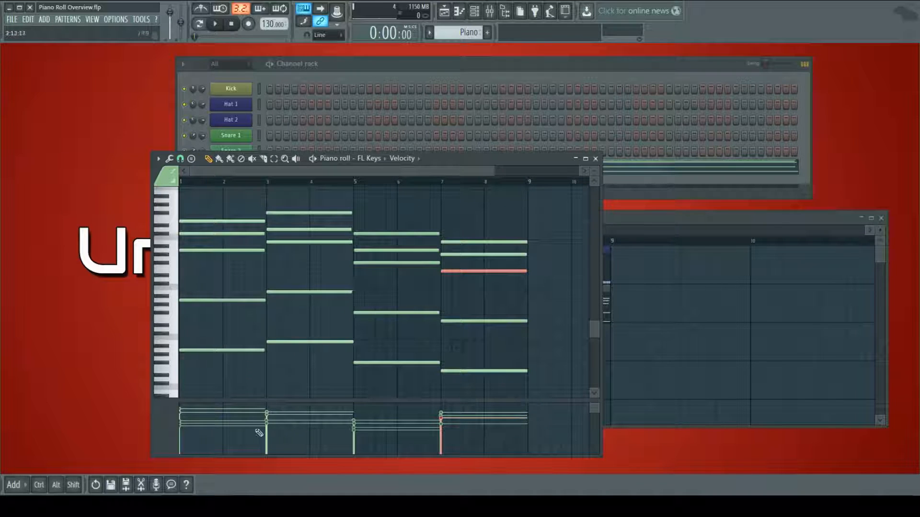
Set the piano roll's snap to Cell and slice the first chord's three upper notes at bar 2
click(263, 159)
drag(489, 175, 297, 199)
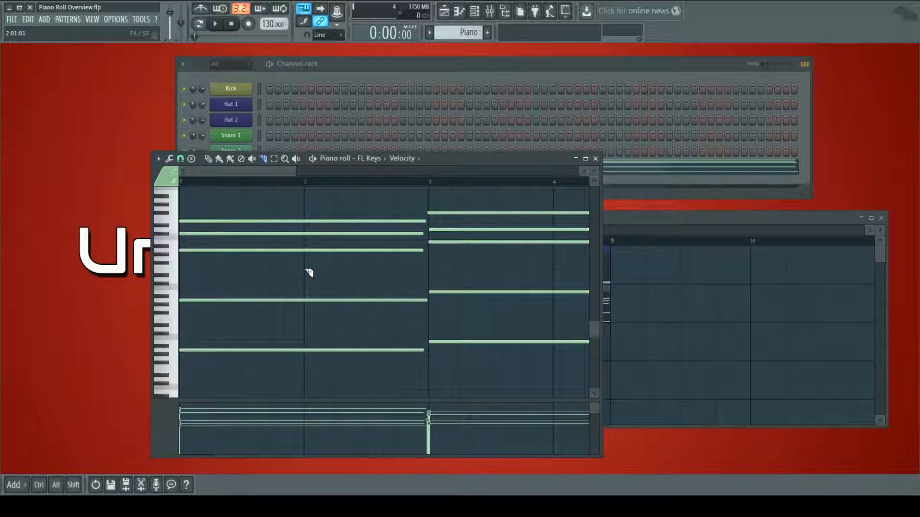
mouse_move(305, 270)
mouse_down()
mouse_move(306, 213)
mouse_move(295, 202)
mouse_move(307, 218)
mouse_up()
click(181, 159)
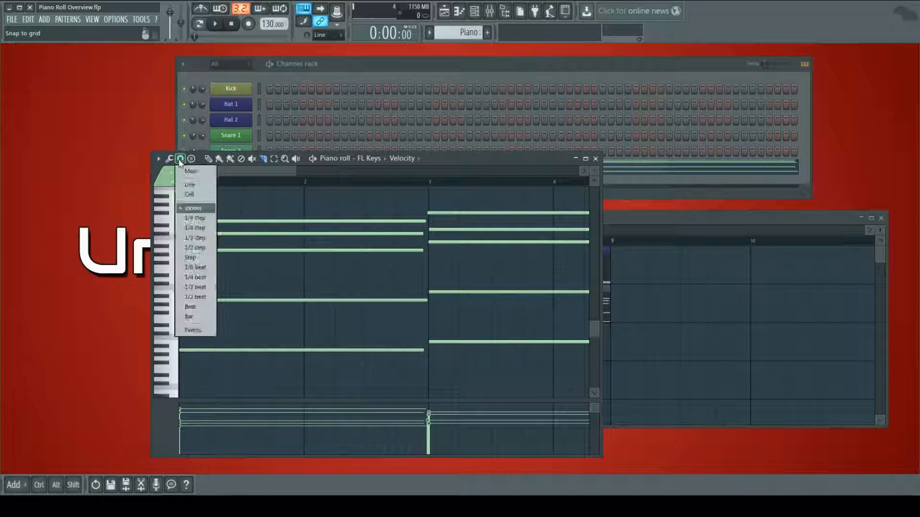
click(192, 194)
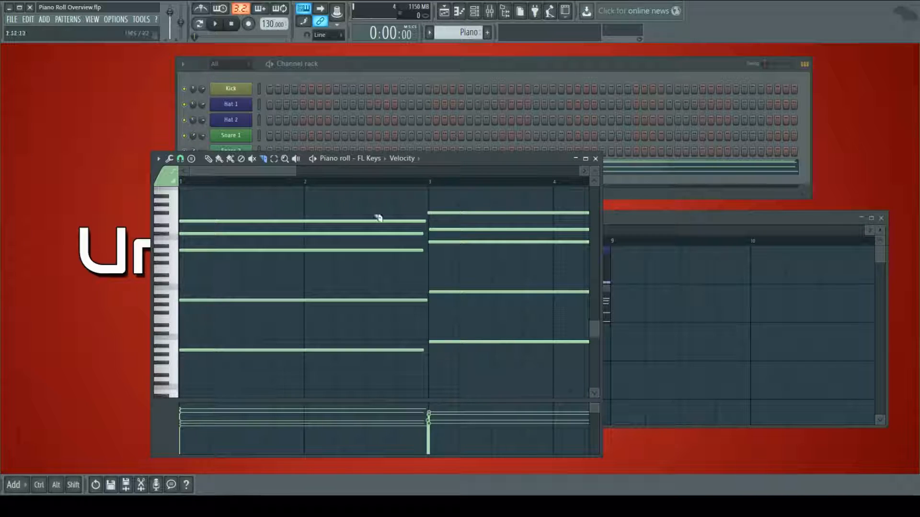
drag(306, 263, 308, 218)
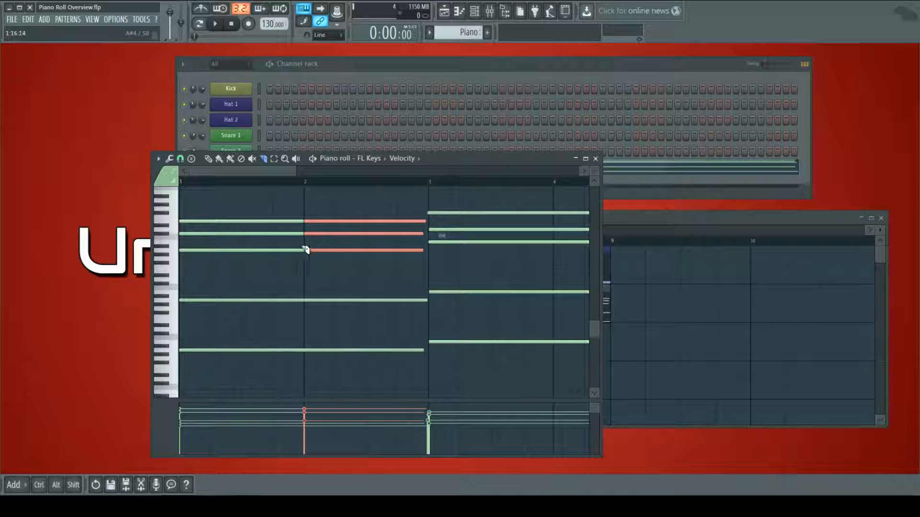
Play the song, slice the second chord's three upper notes at bar 4 during playback, and stop
key(space)
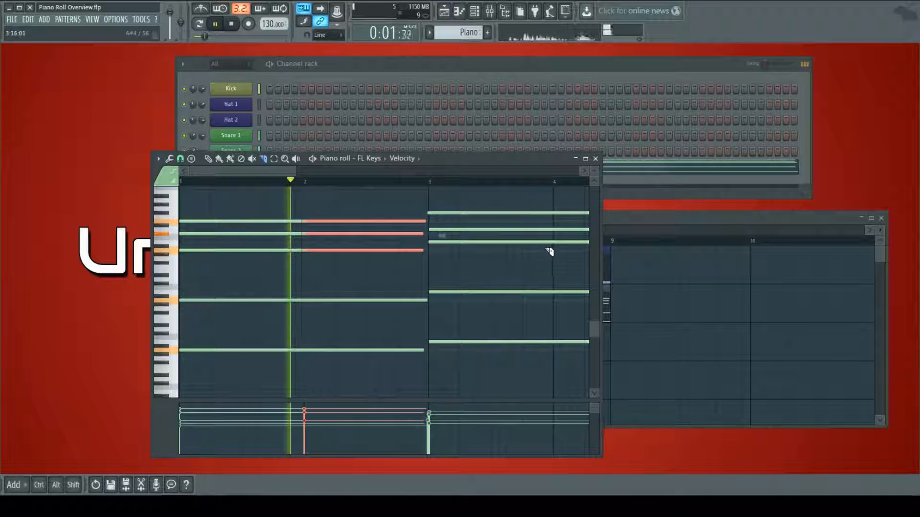
drag(555, 253, 556, 210)
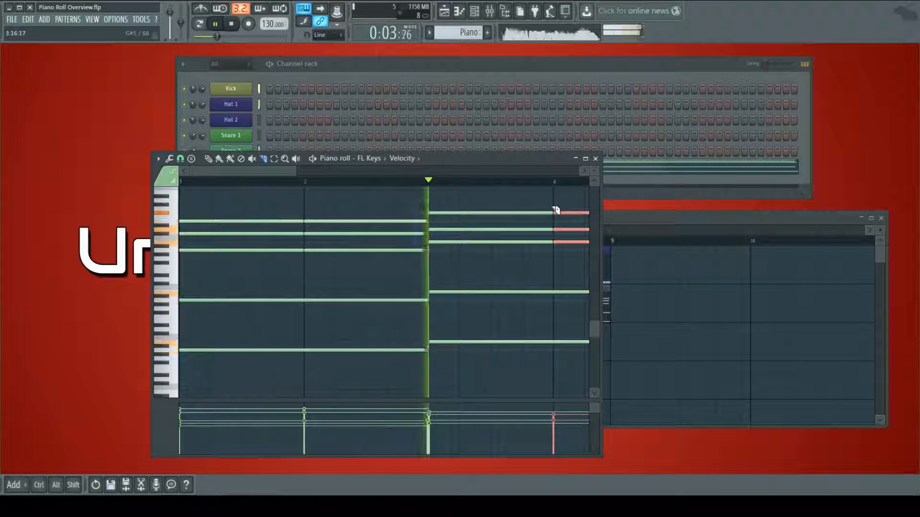
scroll(259, 312, down, 4)
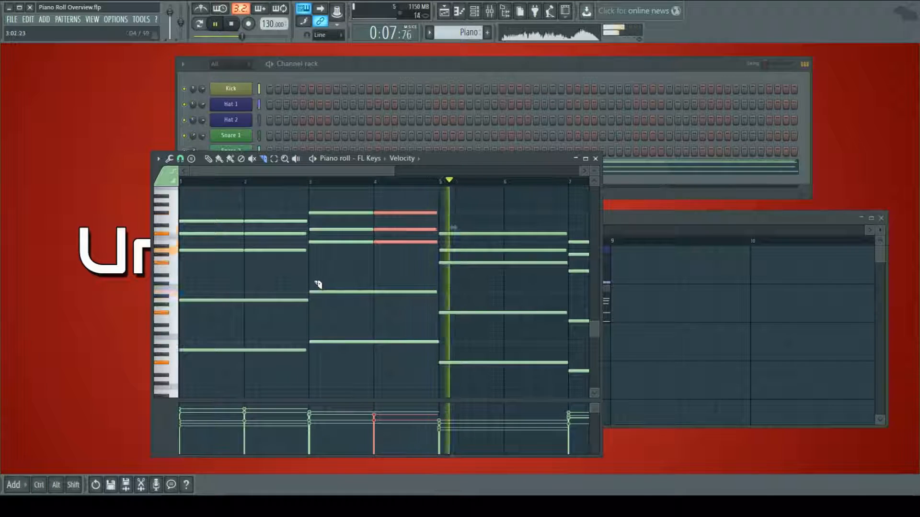
key(space)
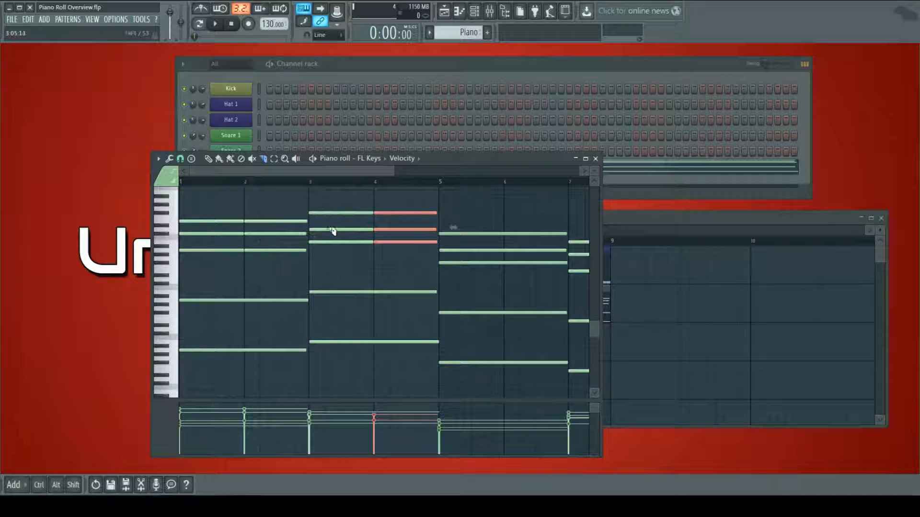
Bring the playlist to the front and look over the arrangement of the Drums 1, Drums 2 and Piano clips
click(645, 225)
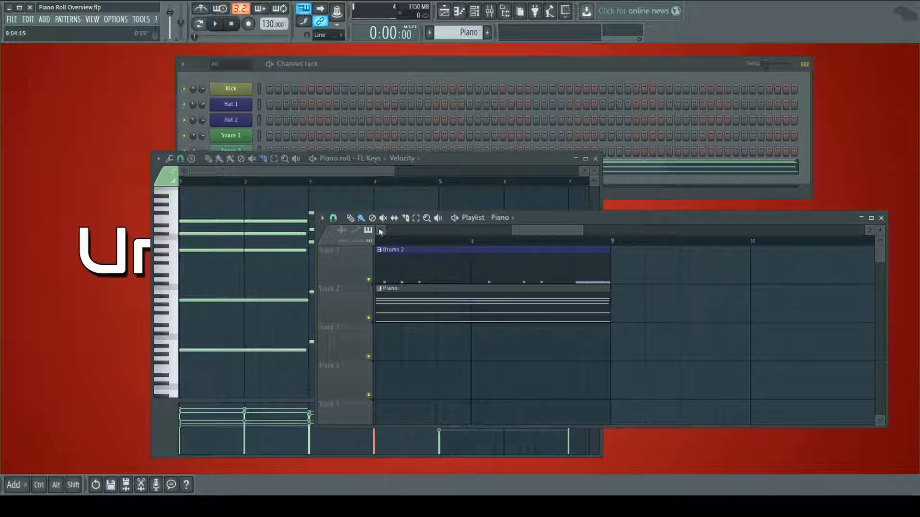
drag(526, 235, 399, 230)
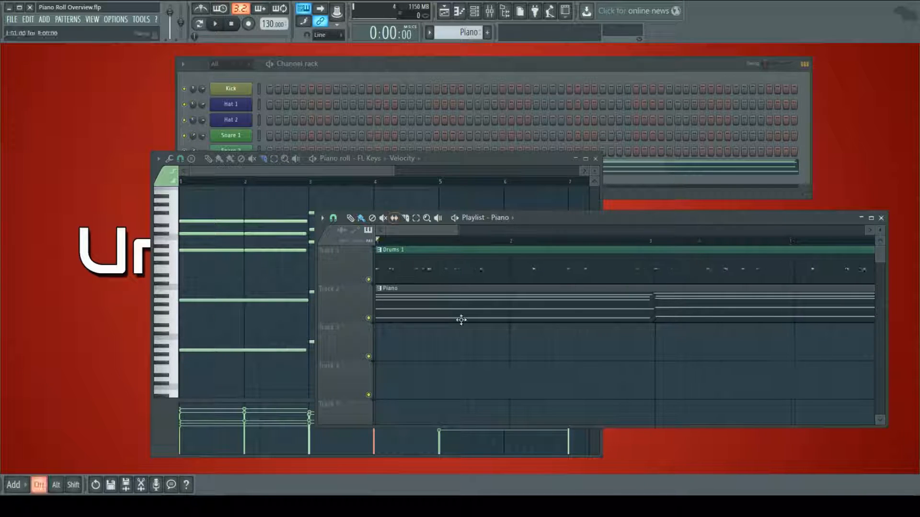
scroll(458, 319, down, 5)
scroll(453, 315, down, 3)
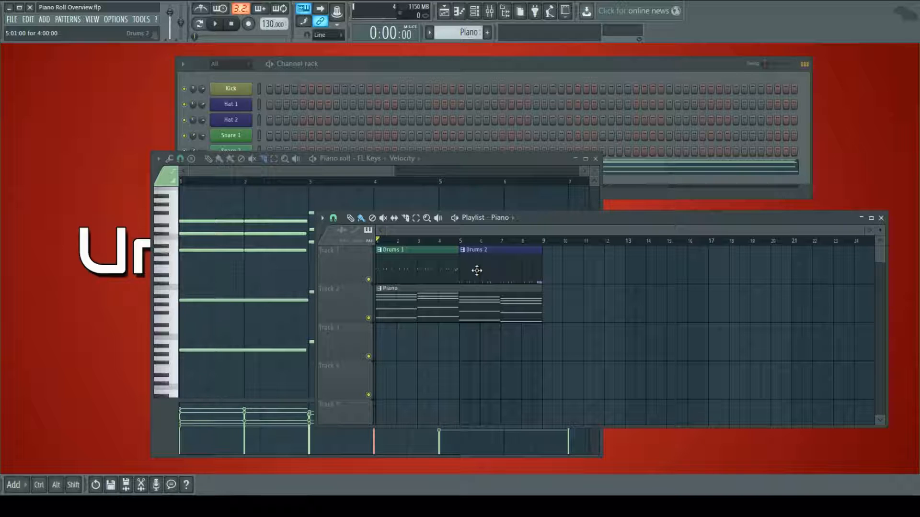
drag(477, 270, 497, 267)
scroll(471, 272, up, 5)
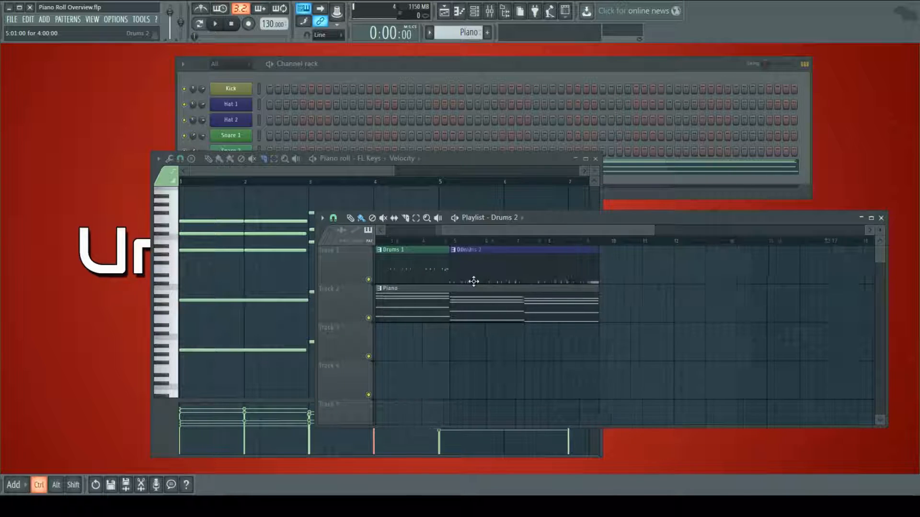
scroll(494, 260, up, 3)
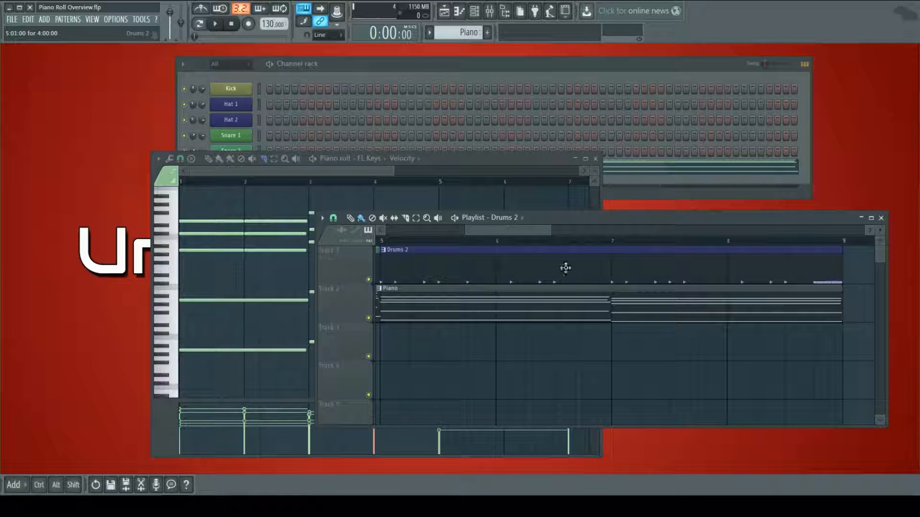
scroll(439, 301, down, 3)
scroll(439, 300, down, 3)
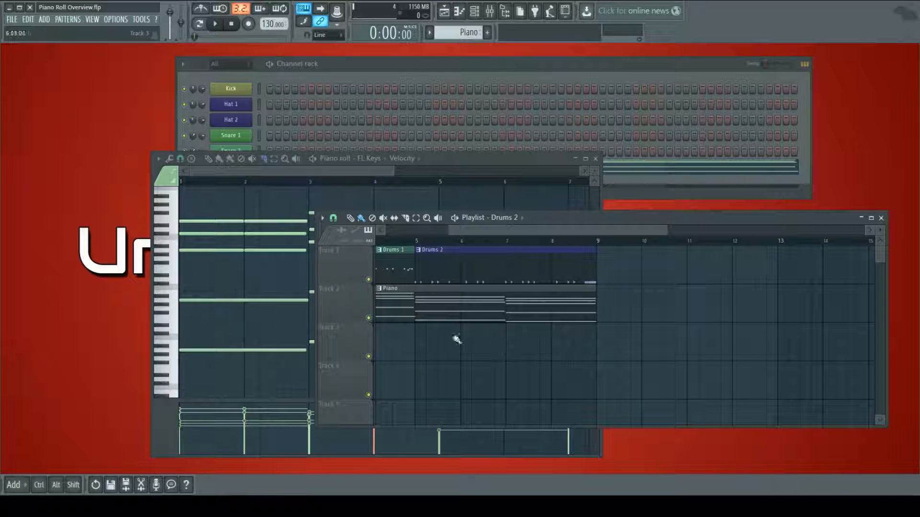
Slice the Drums 2 clip in the playlist at bars 6 and 7
mouse_move(481, 274)
mouse_down()
mouse_move(507, 263)
mouse_move(473, 268)
mouse_up()
ctrl+scroll(471, 295, up, 3)
drag(475, 285, 476, 245)
drag(579, 287, 573, 247)
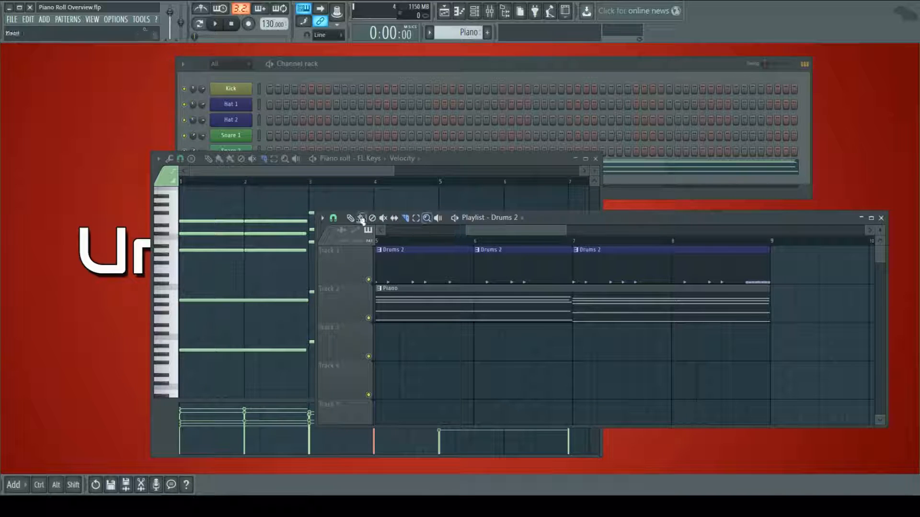
Delete the Drums 2 piece between bars 6 and 7 and paint it back in the same place
click(334, 218)
click(334, 219)
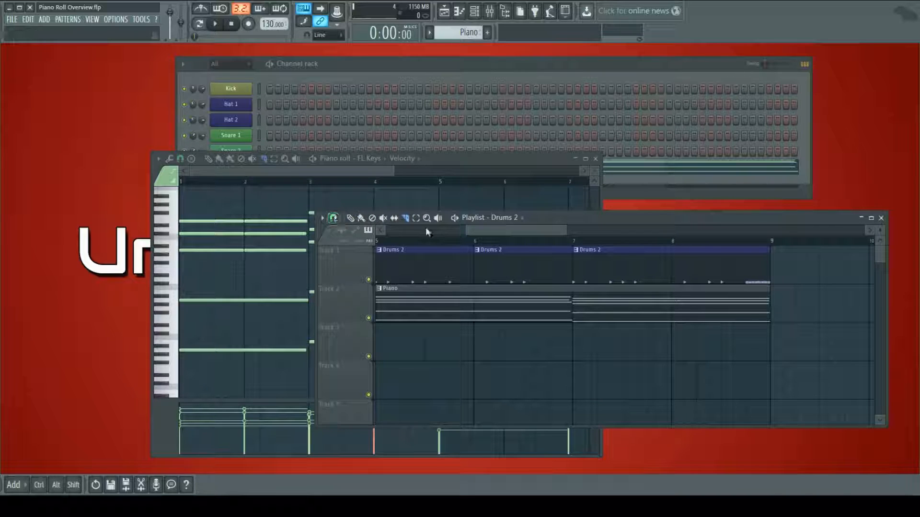
click(362, 219)
right_click(543, 269)
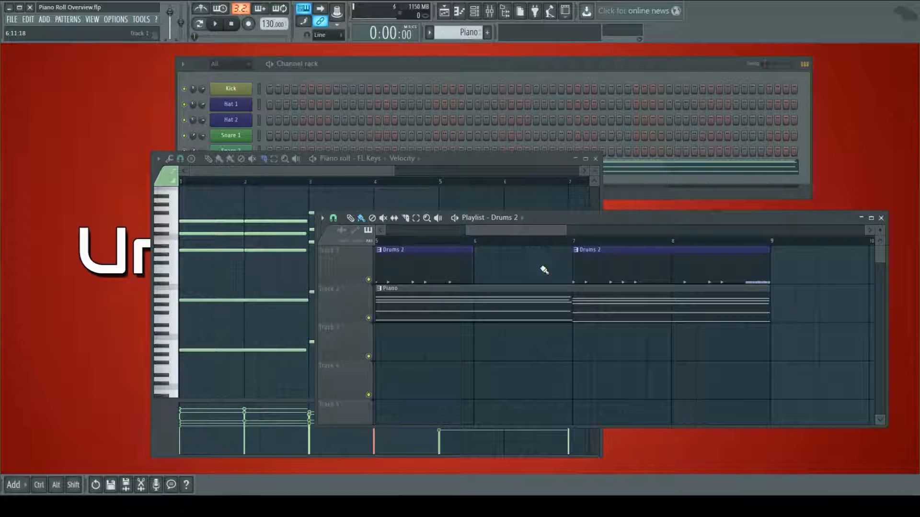
scroll(492, 284, down, 5)
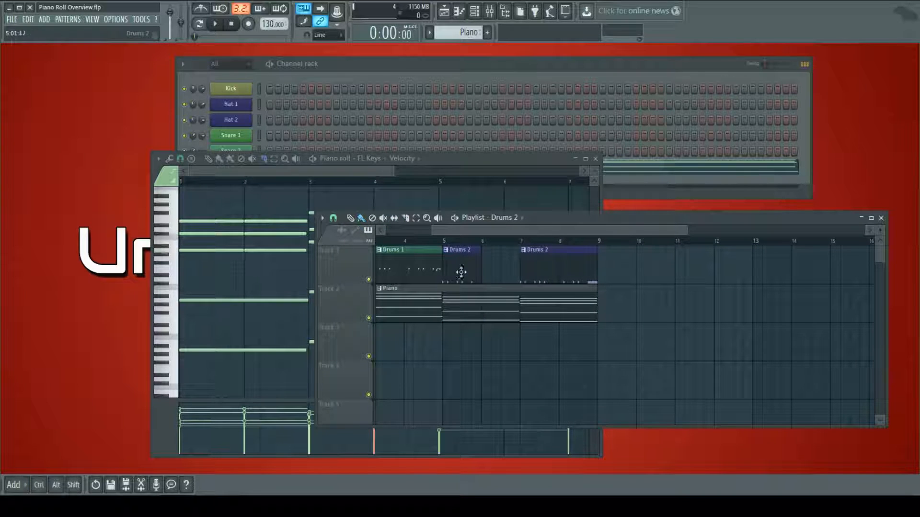
click(489, 262)
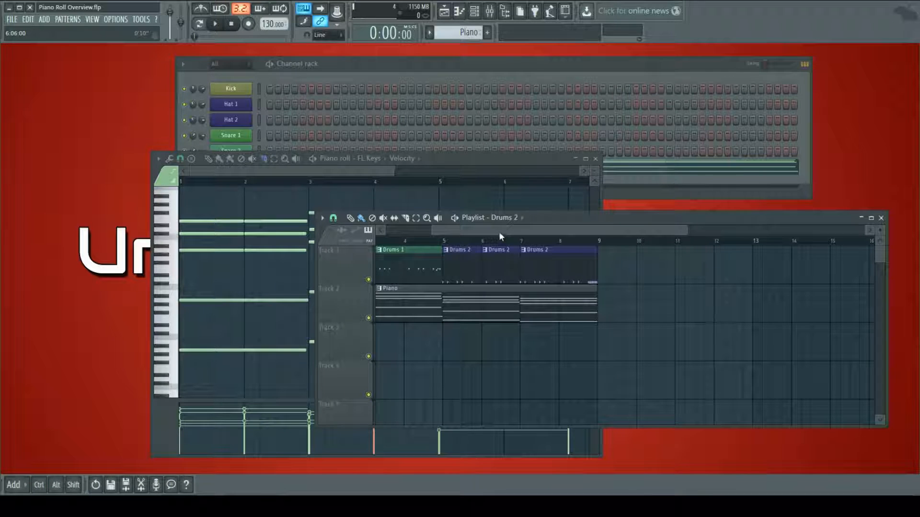
Return the playlist view to bar 1, reposition the piano roll to show all four chords, and close it
drag(499, 231, 444, 228)
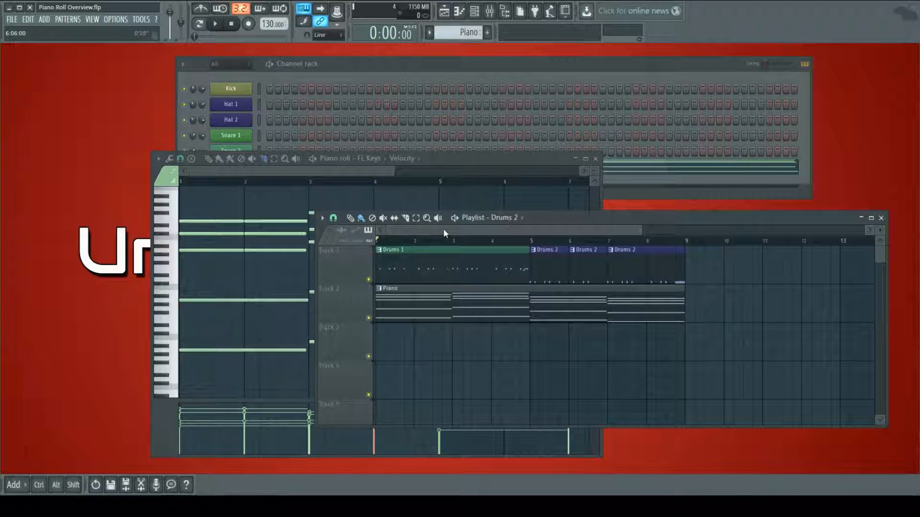
click(540, 160)
drag(398, 171, 420, 146)
click(603, 229)
drag(602, 229, 537, 220)
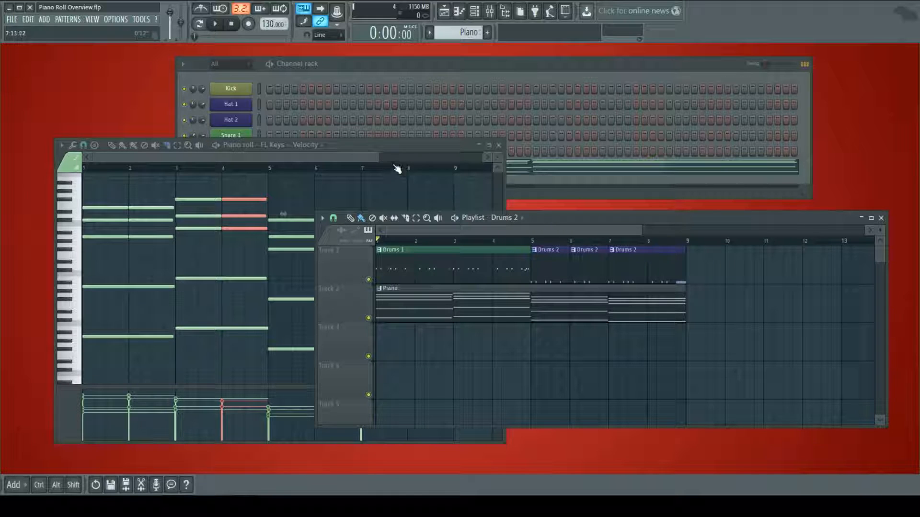
drag(376, 157, 411, 149)
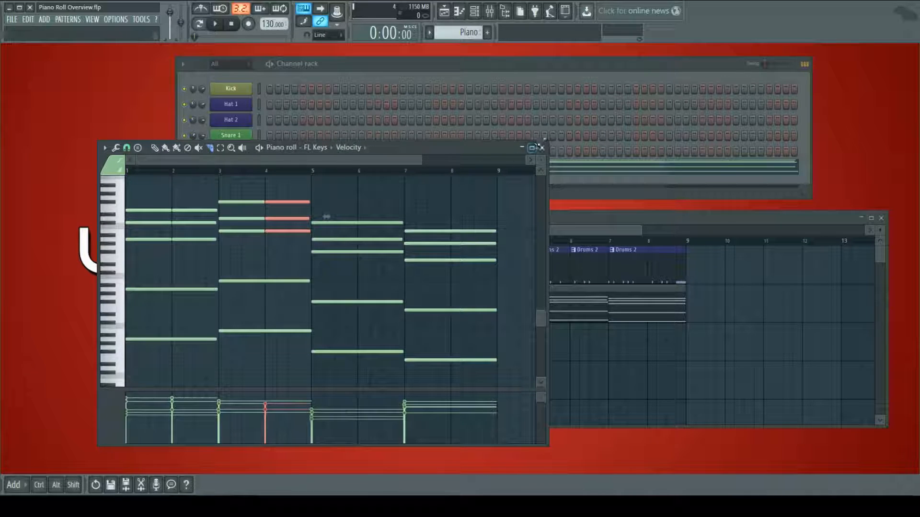
click(542, 148)
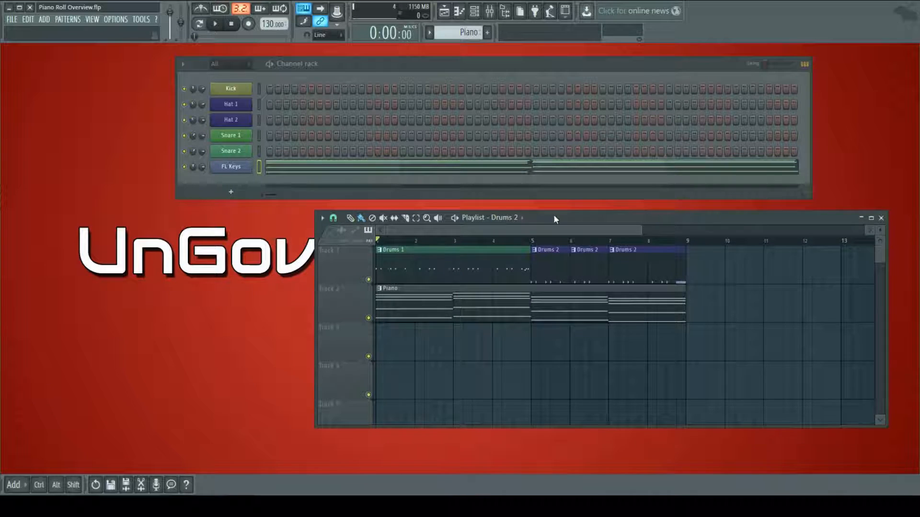
Move all the drum clips to start at bar 9, copy the Piano clip to bar 9, and reposition the playlist below the channel rack
drag(554, 216, 481, 206)
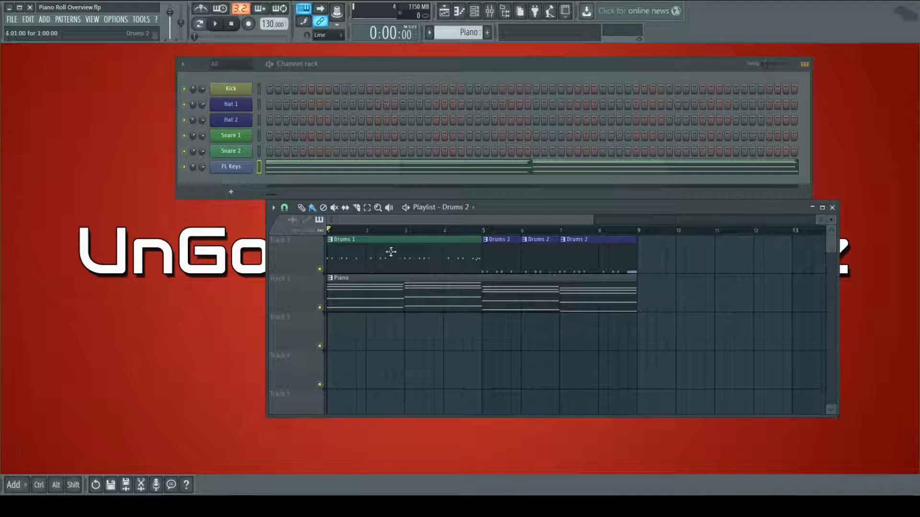
drag(650, 258, 715, 261)
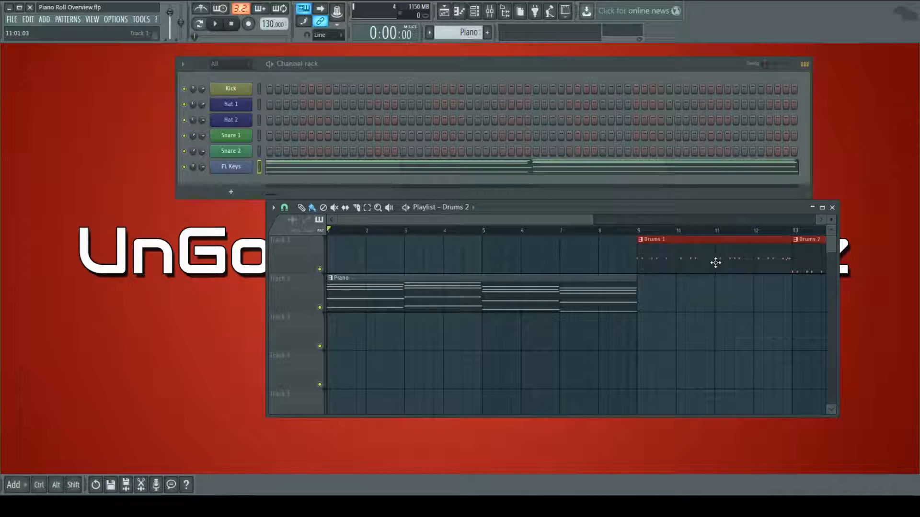
drag(421, 298, 731, 300)
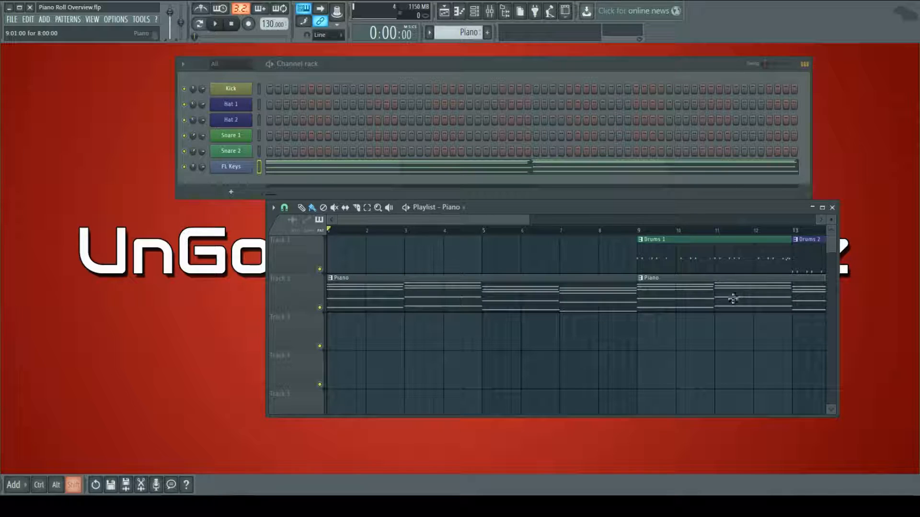
scroll(571, 353, down, 3)
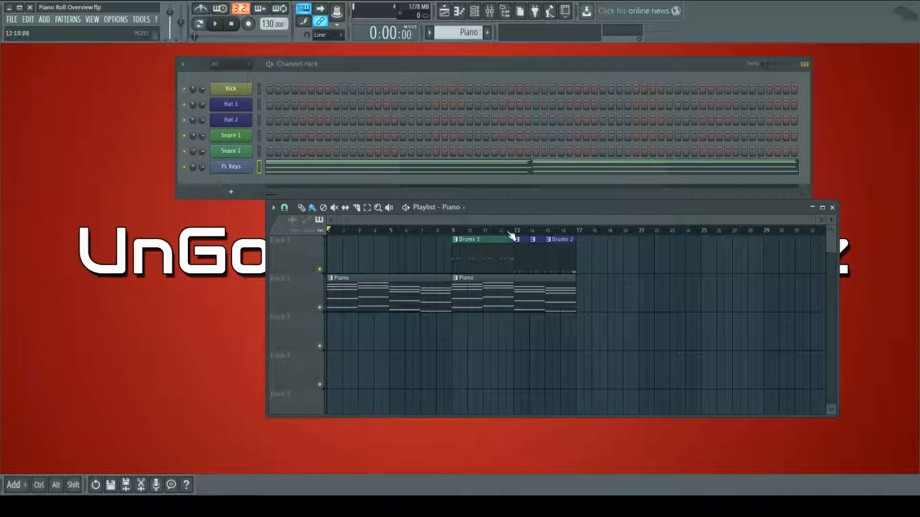
drag(525, 206, 474, 226)
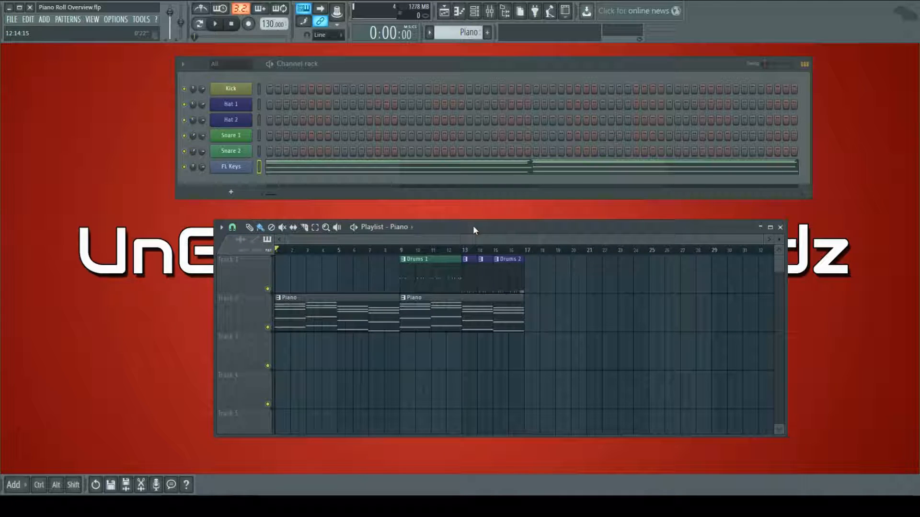
drag(474, 226, 455, 214)
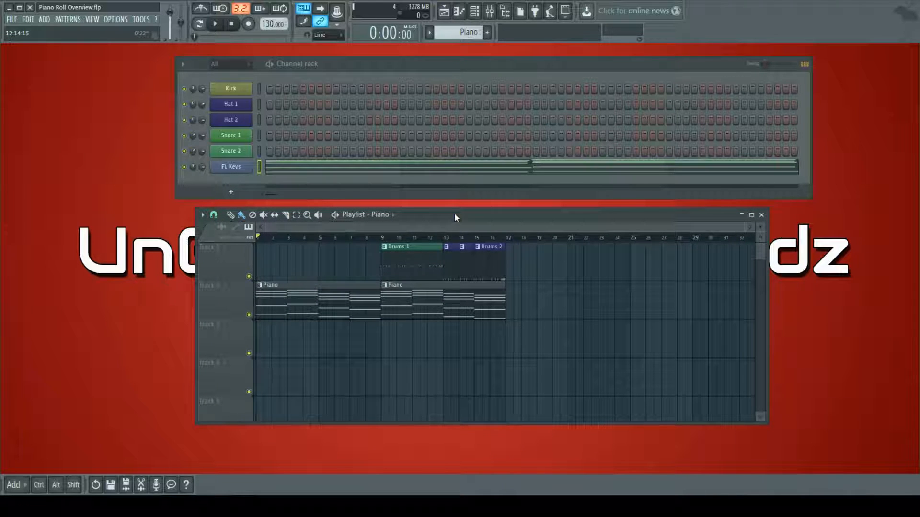